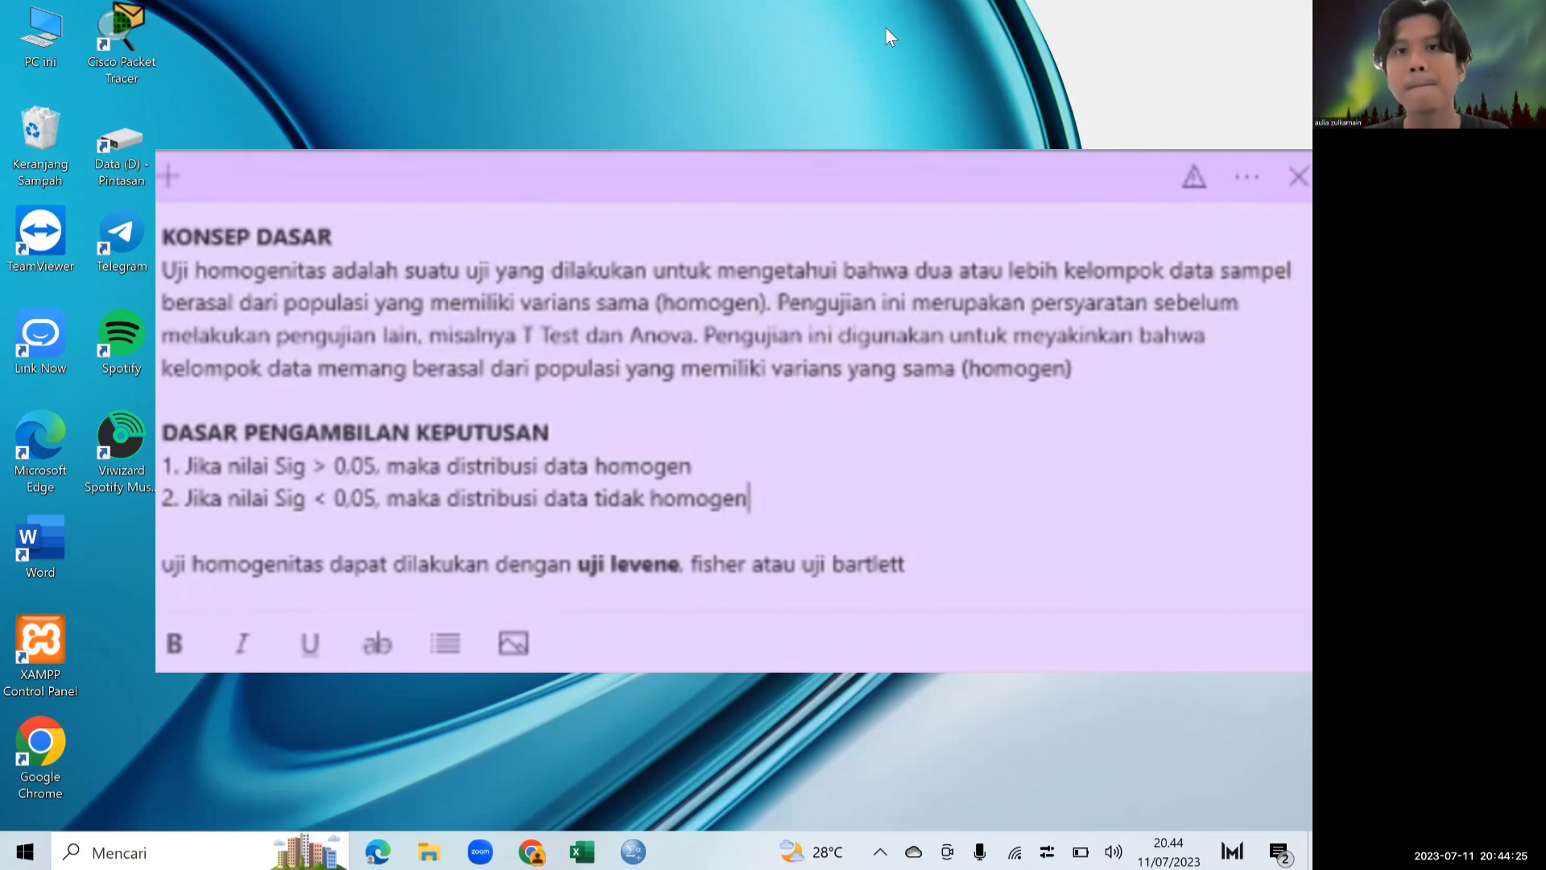
Step: Close the sticky note with the homogeneity test notes and switch to the Excel workbook Buku1
key("ctrl+w")
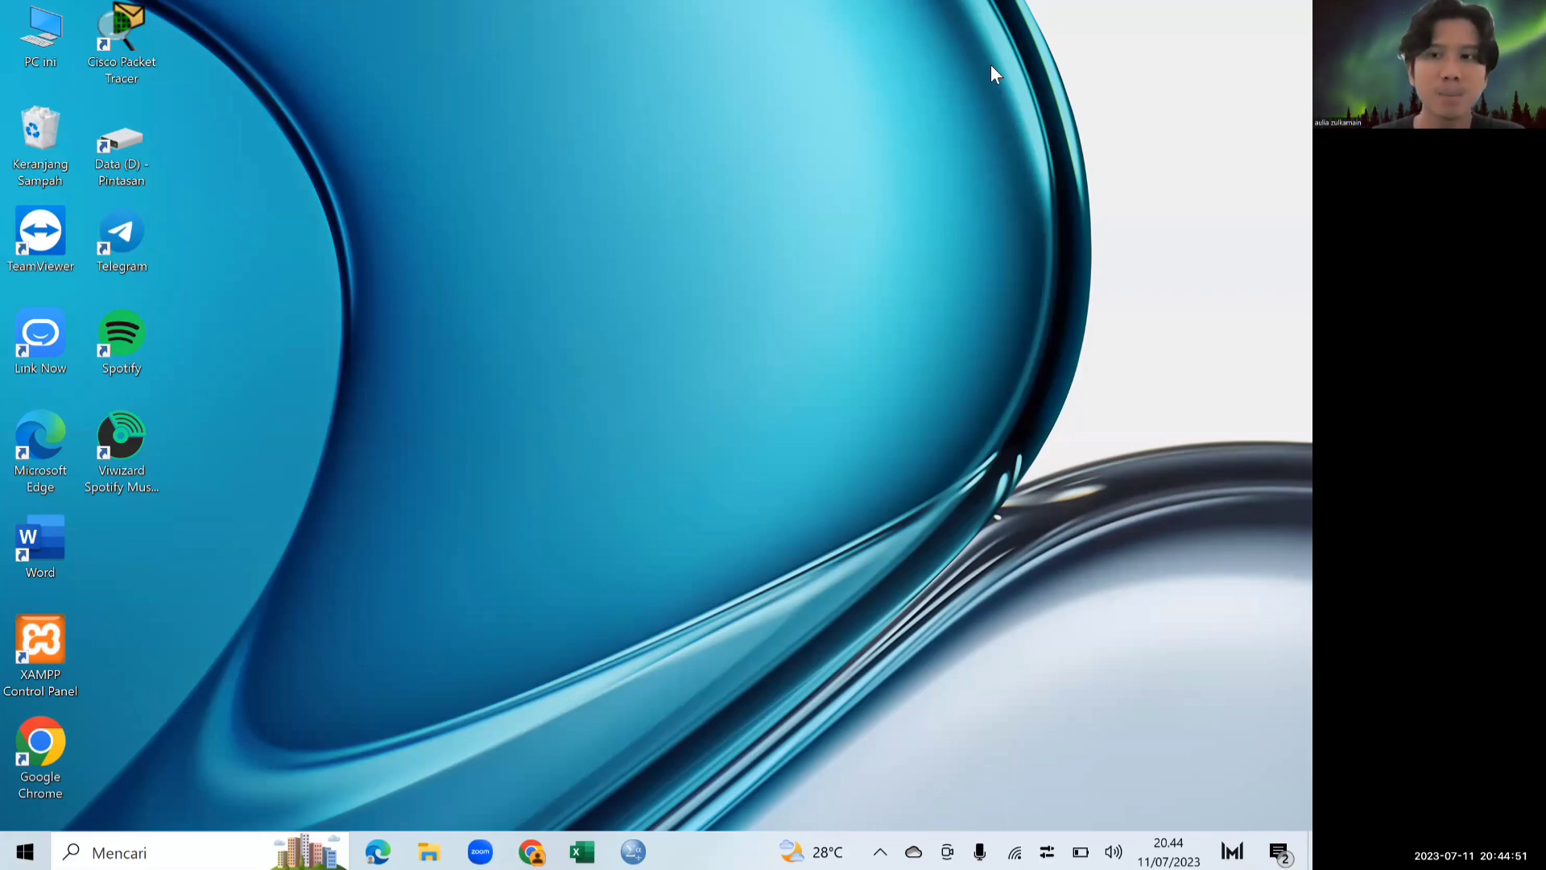
left_click(586, 849)
left_click(636, 849)
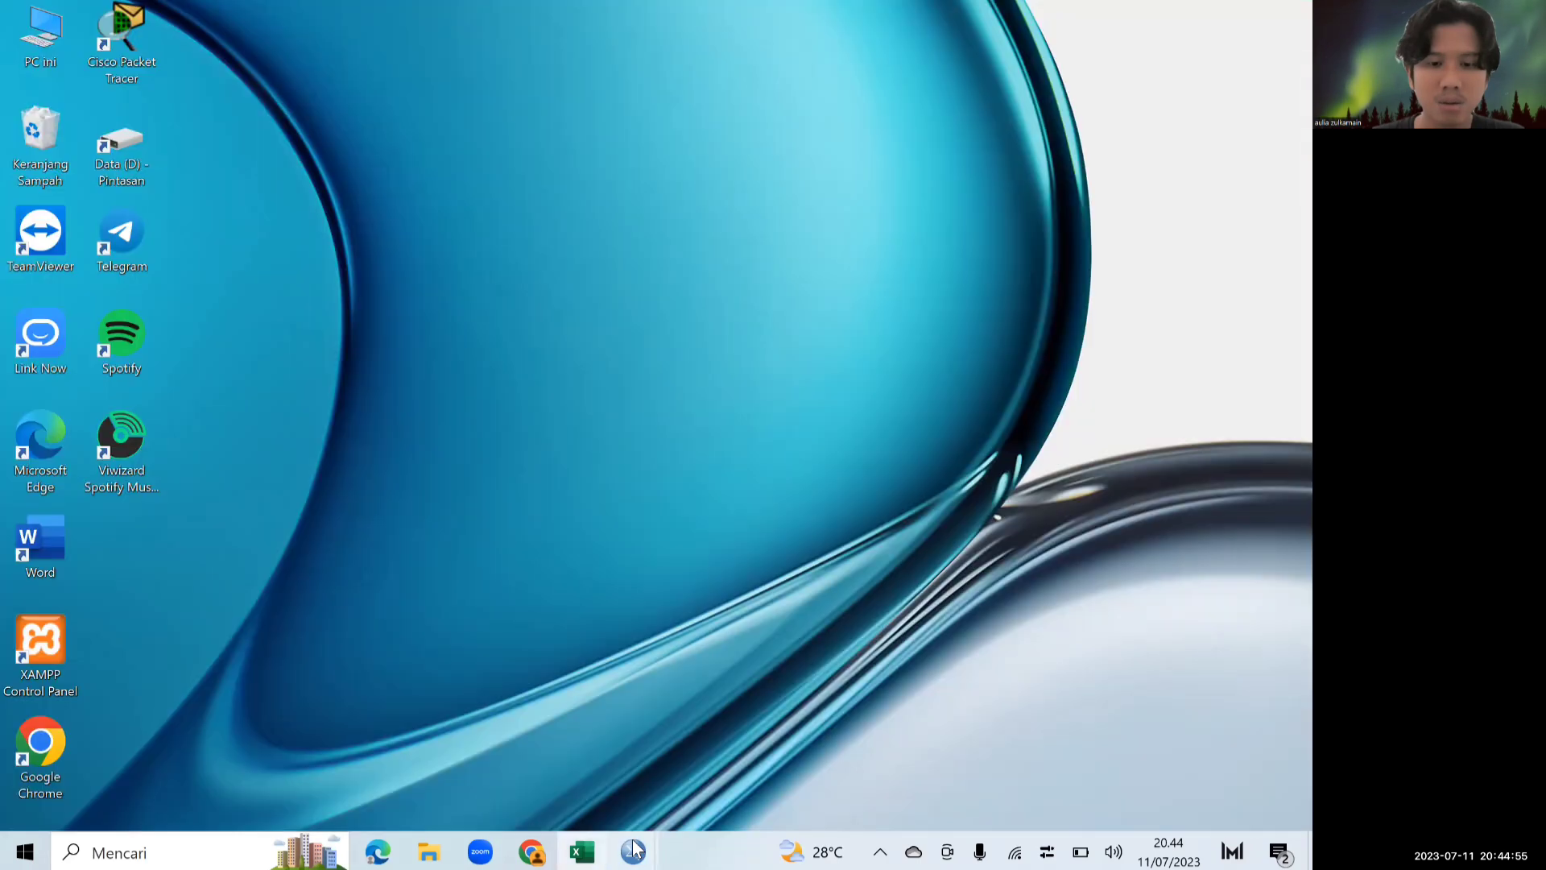
mouse_move(633, 843)
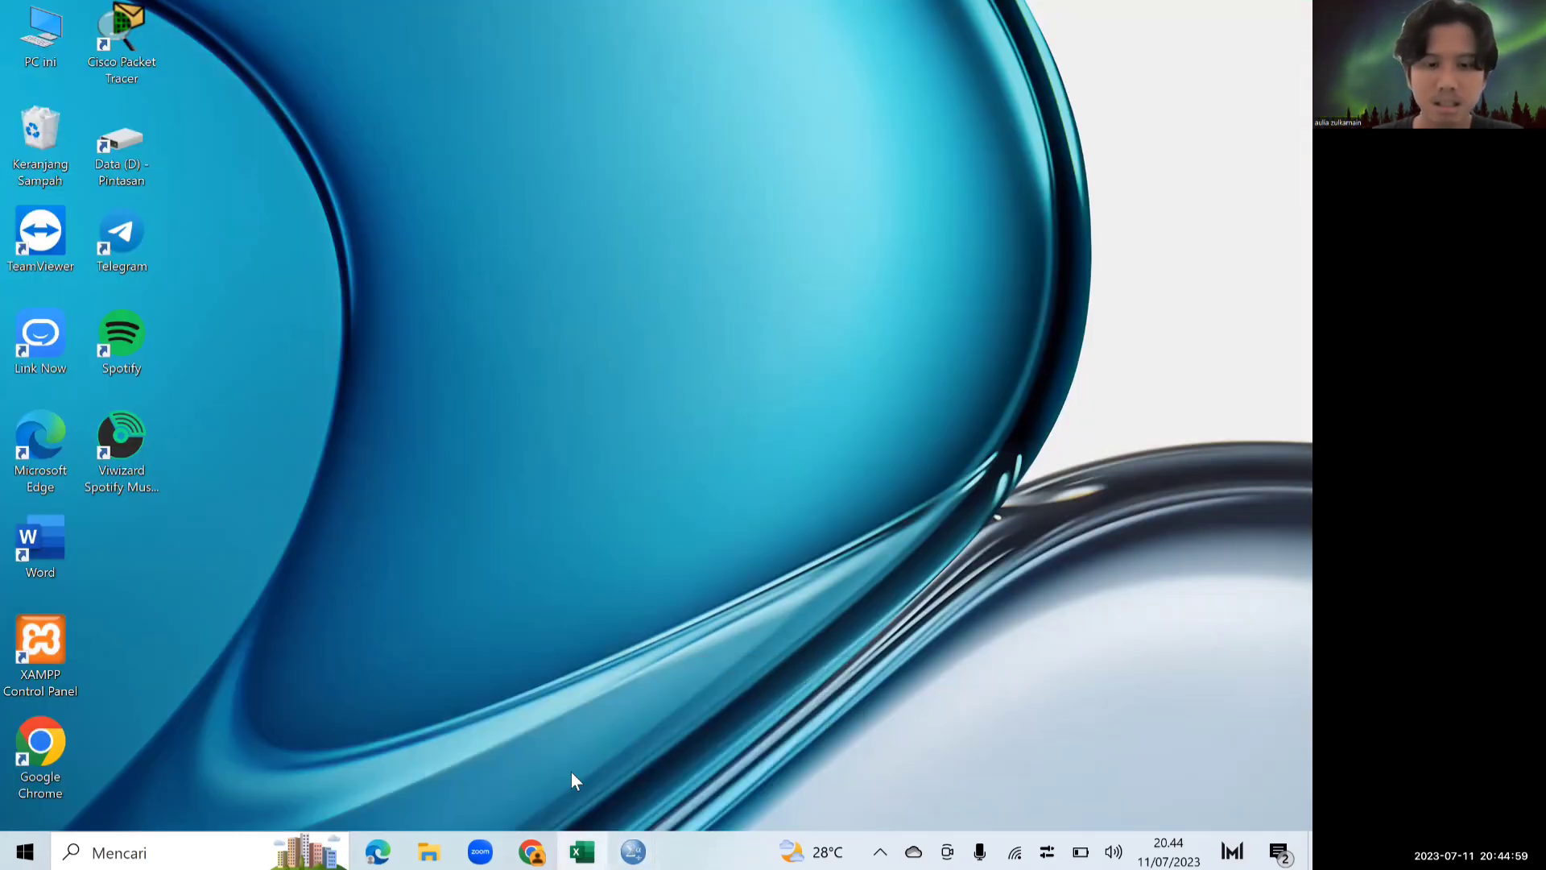
left_click(587, 840)
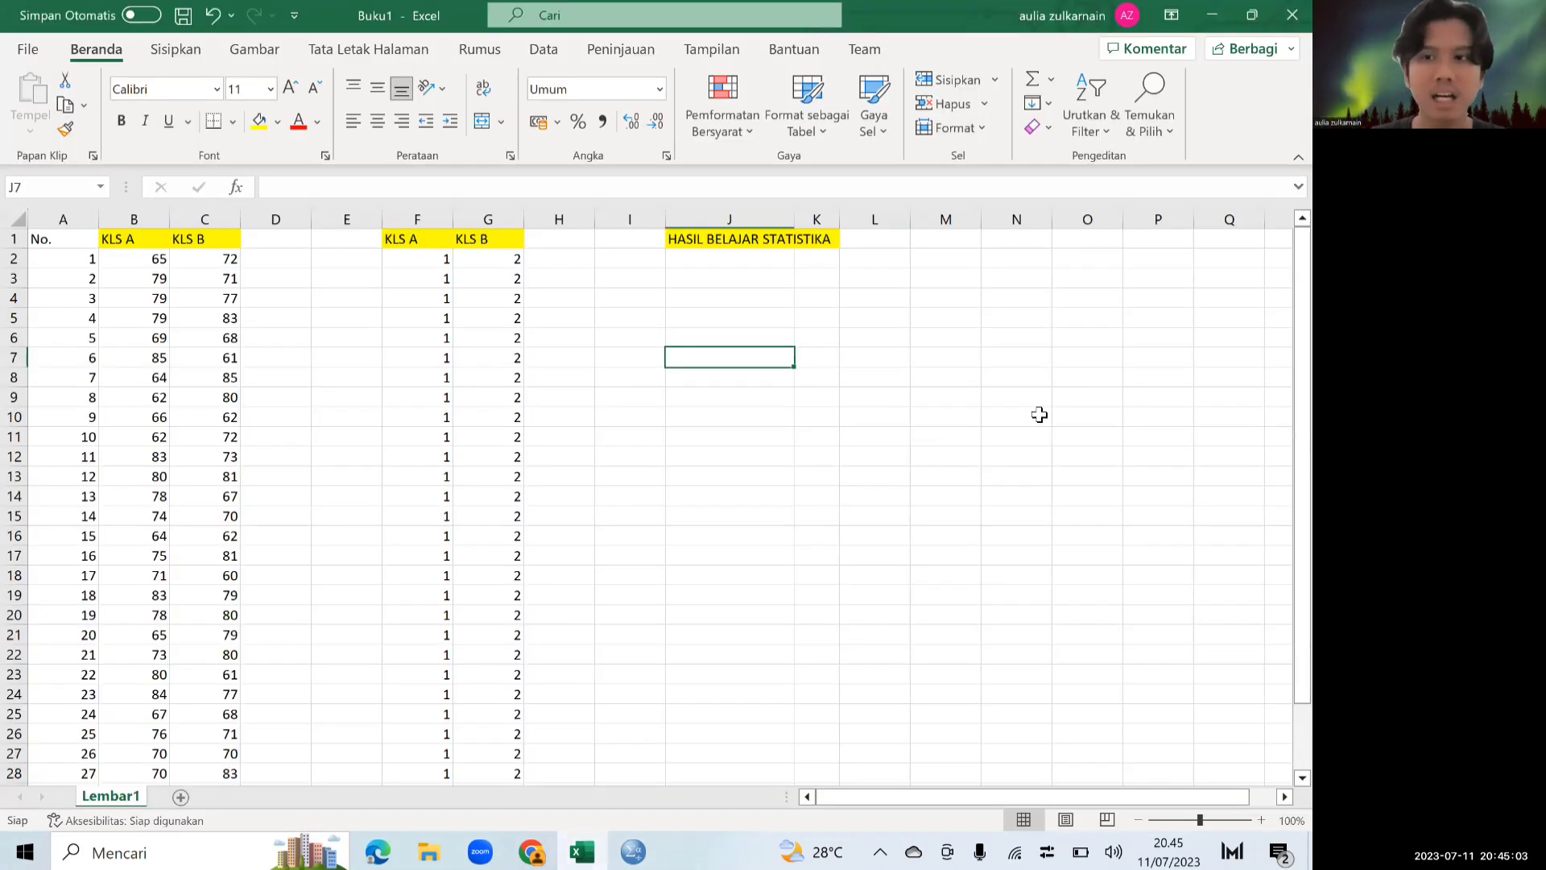
mouse_move(1302, 352)
left_mouse_down()
mouse_move(1302, 417)
mouse_move(1302, 348)
left_mouse_up()
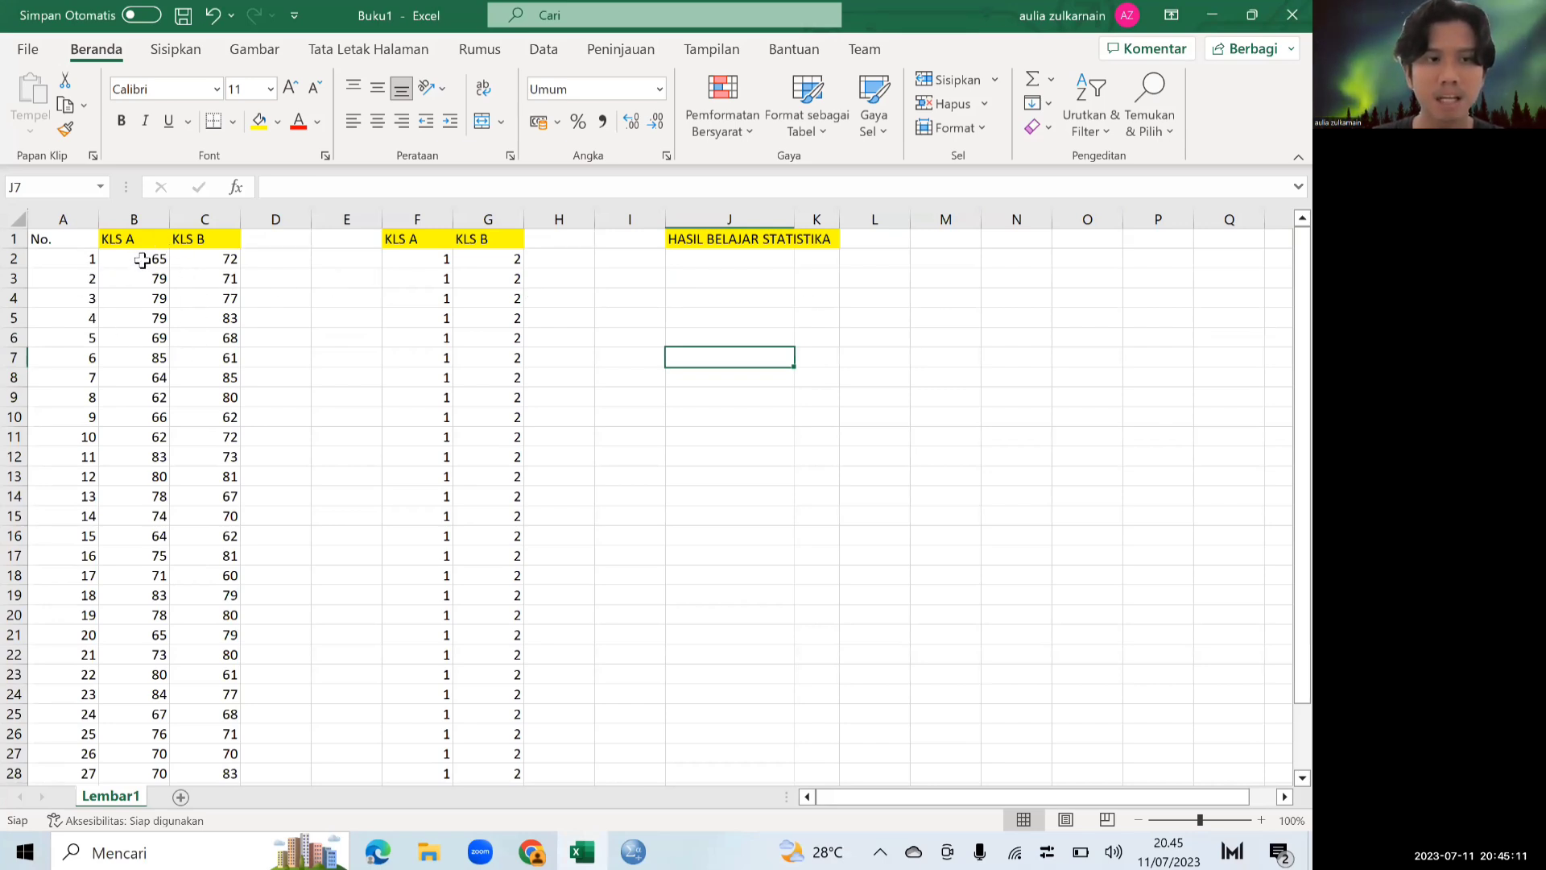
Step: Copy the KLS A scores in B2:B31 to the HASIL BELAJAR STATISTIKA column, starting at J2
left_click_drag(141, 260, 128, 677)
left_click(223, 267)
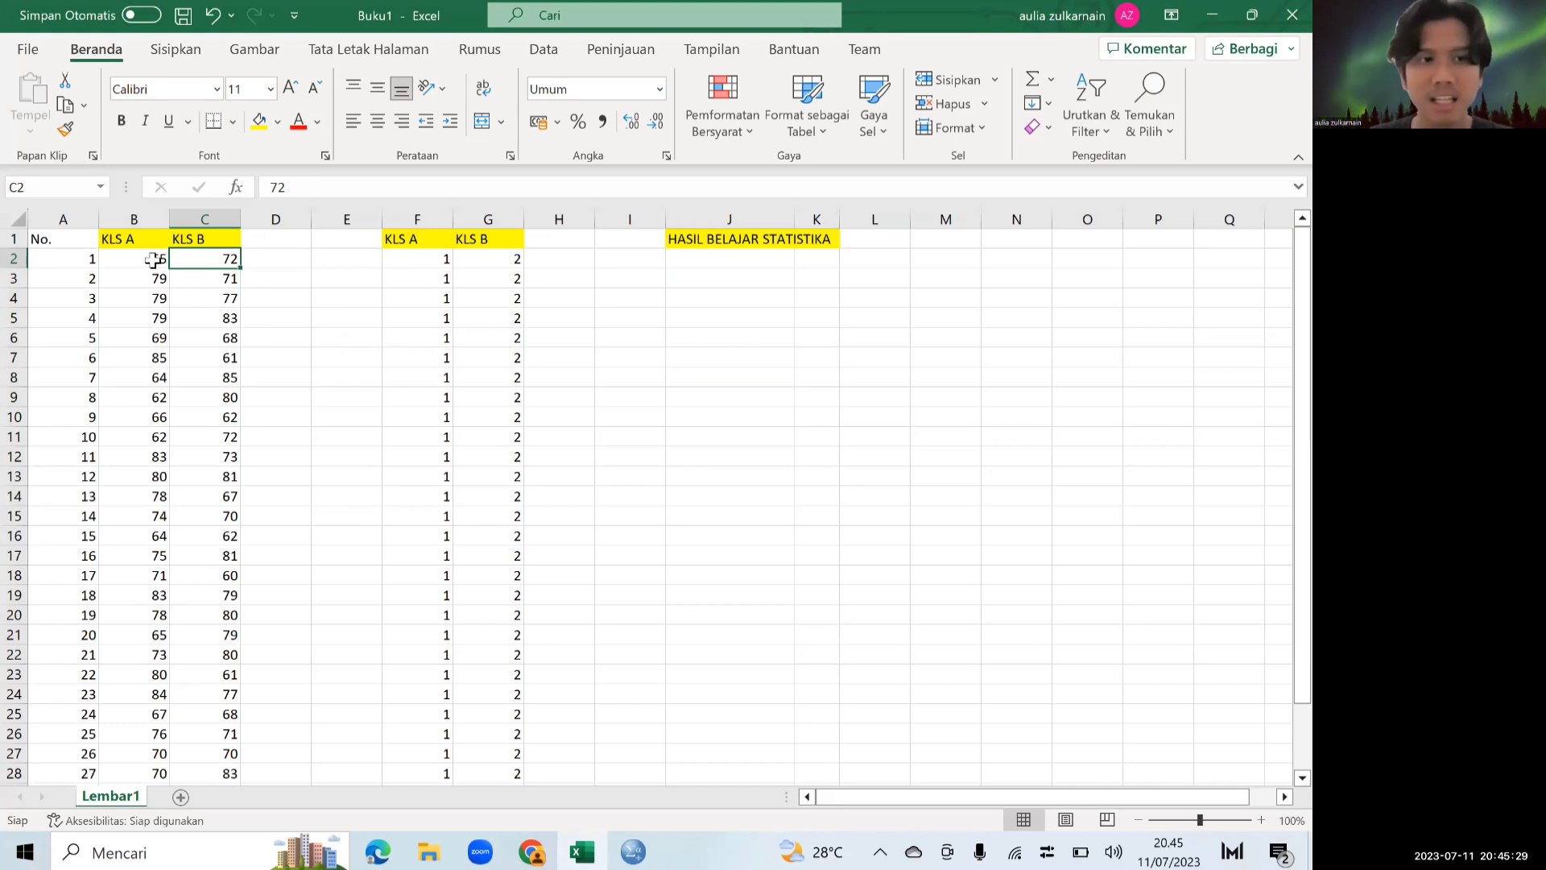
left_click_drag(151, 260, 133, 749)
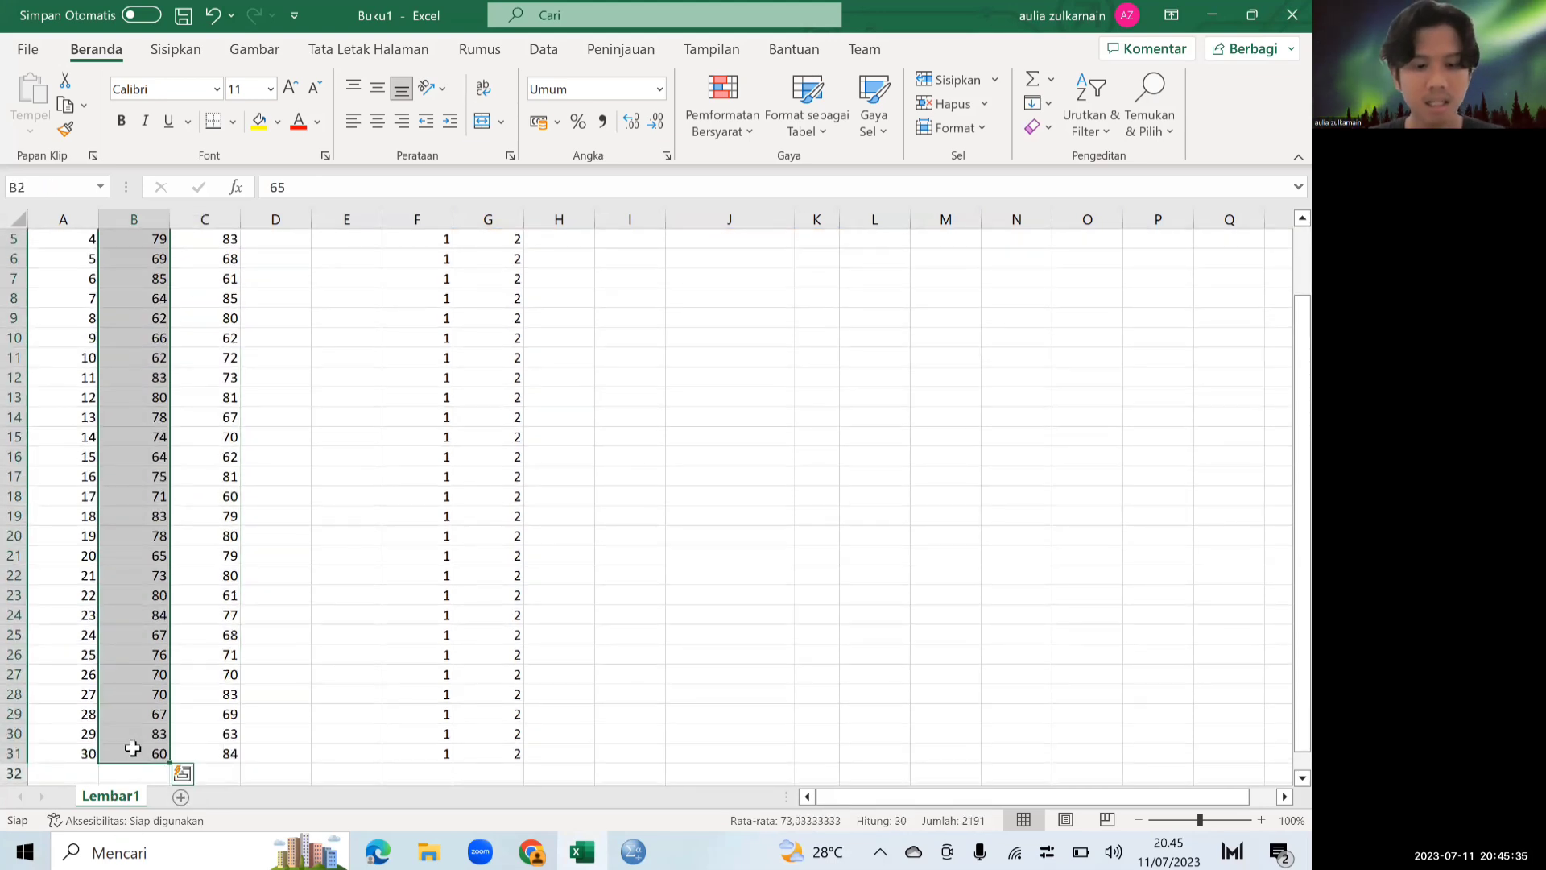
key("ctrl+c")
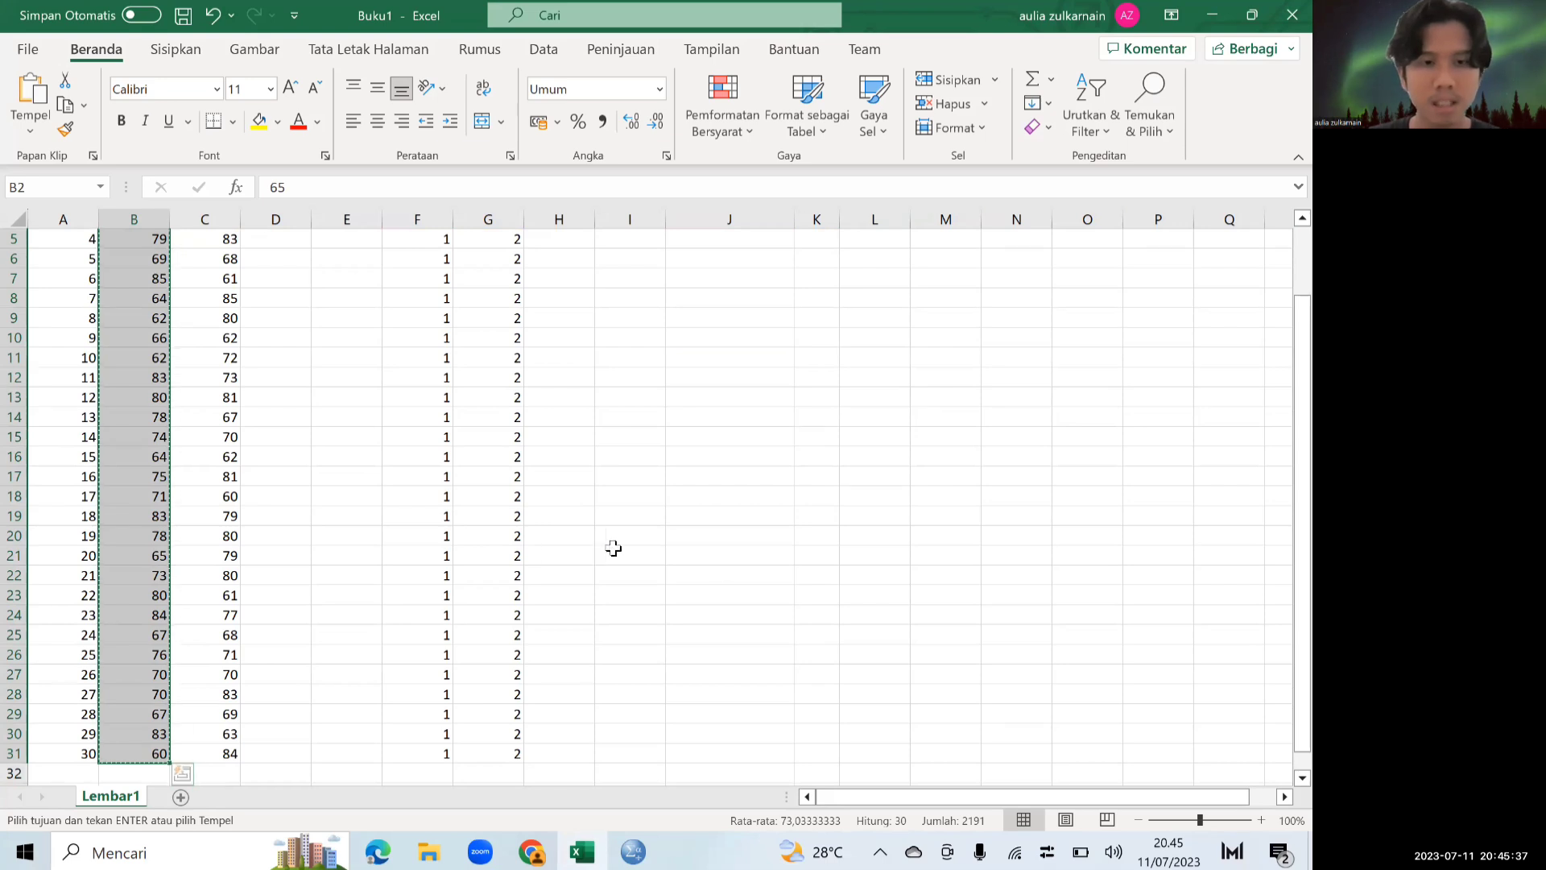
scroll(729, 274, "up", 2)
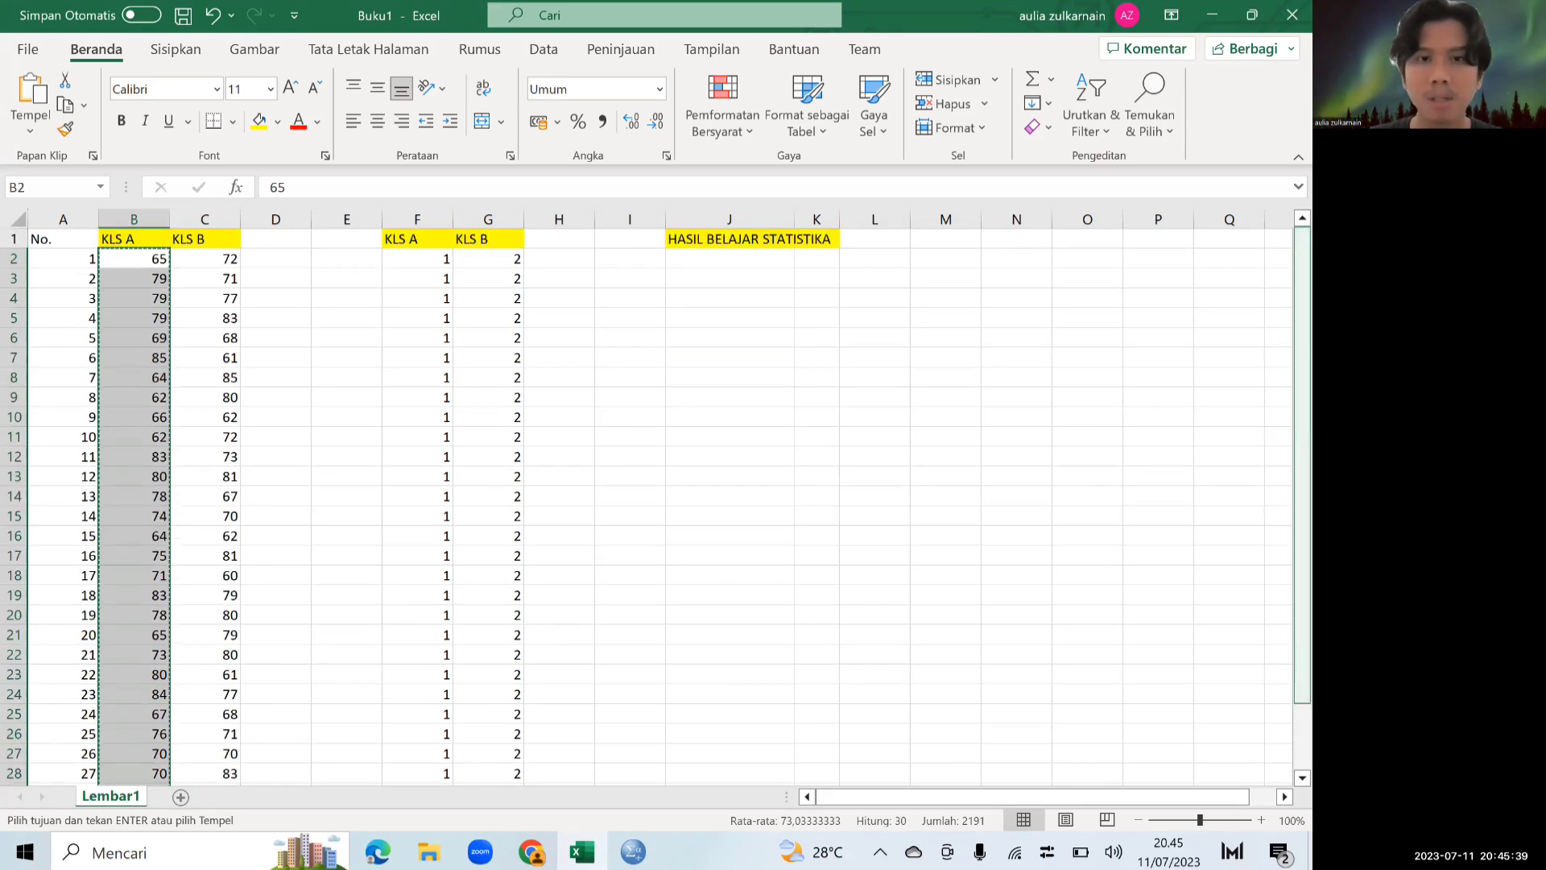
left_click(730, 263)
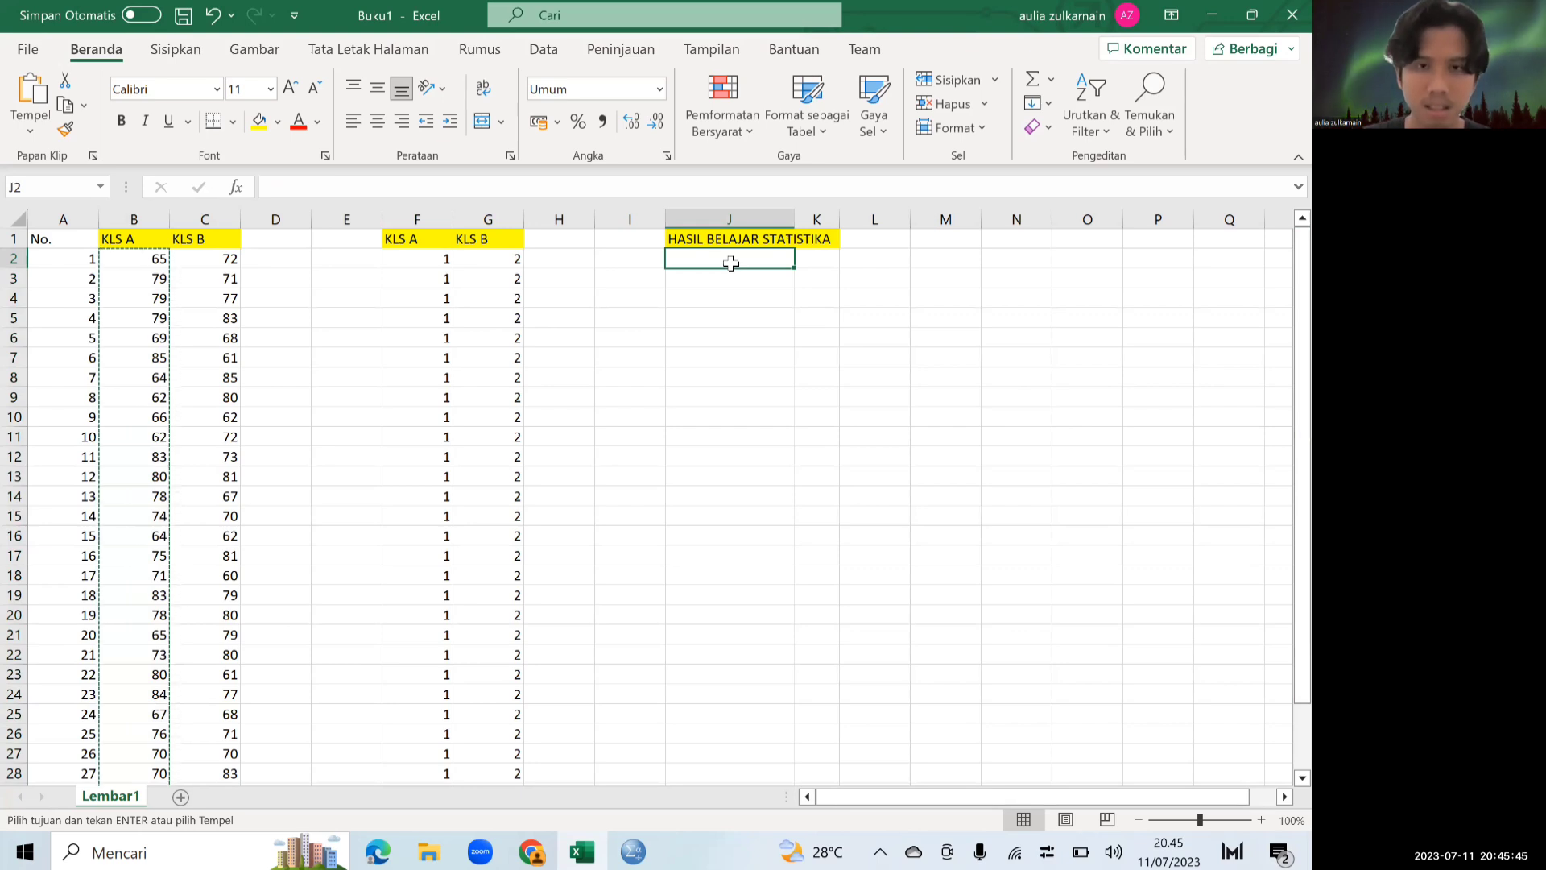
key("ctrl+v")
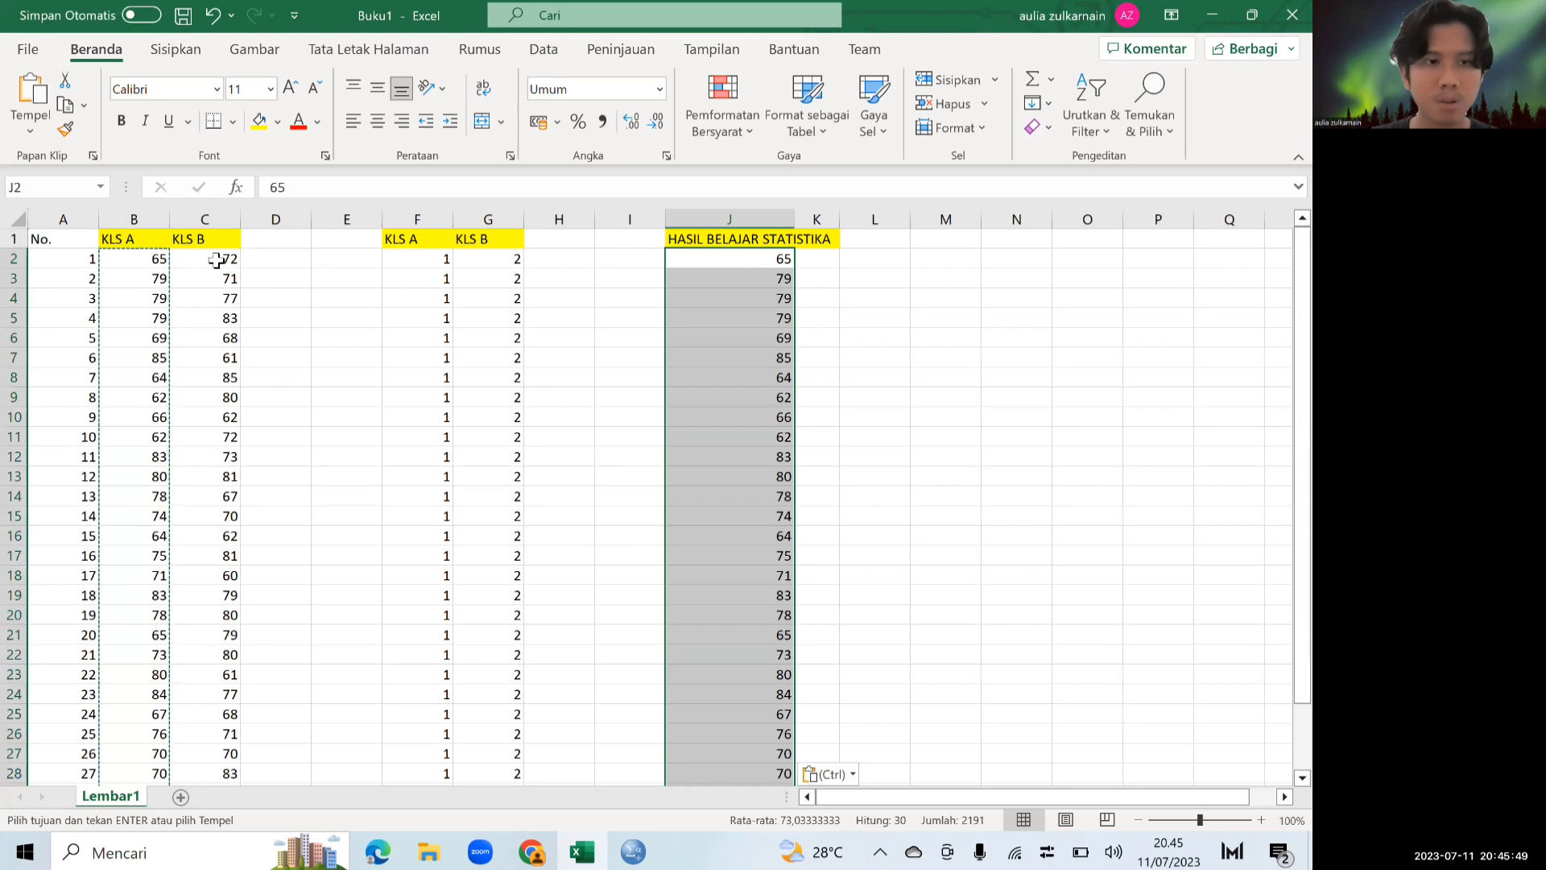
Step: Copy the KLS B scores in C2:C31 below the KLS A scores, starting at J32
left_click(217, 259)
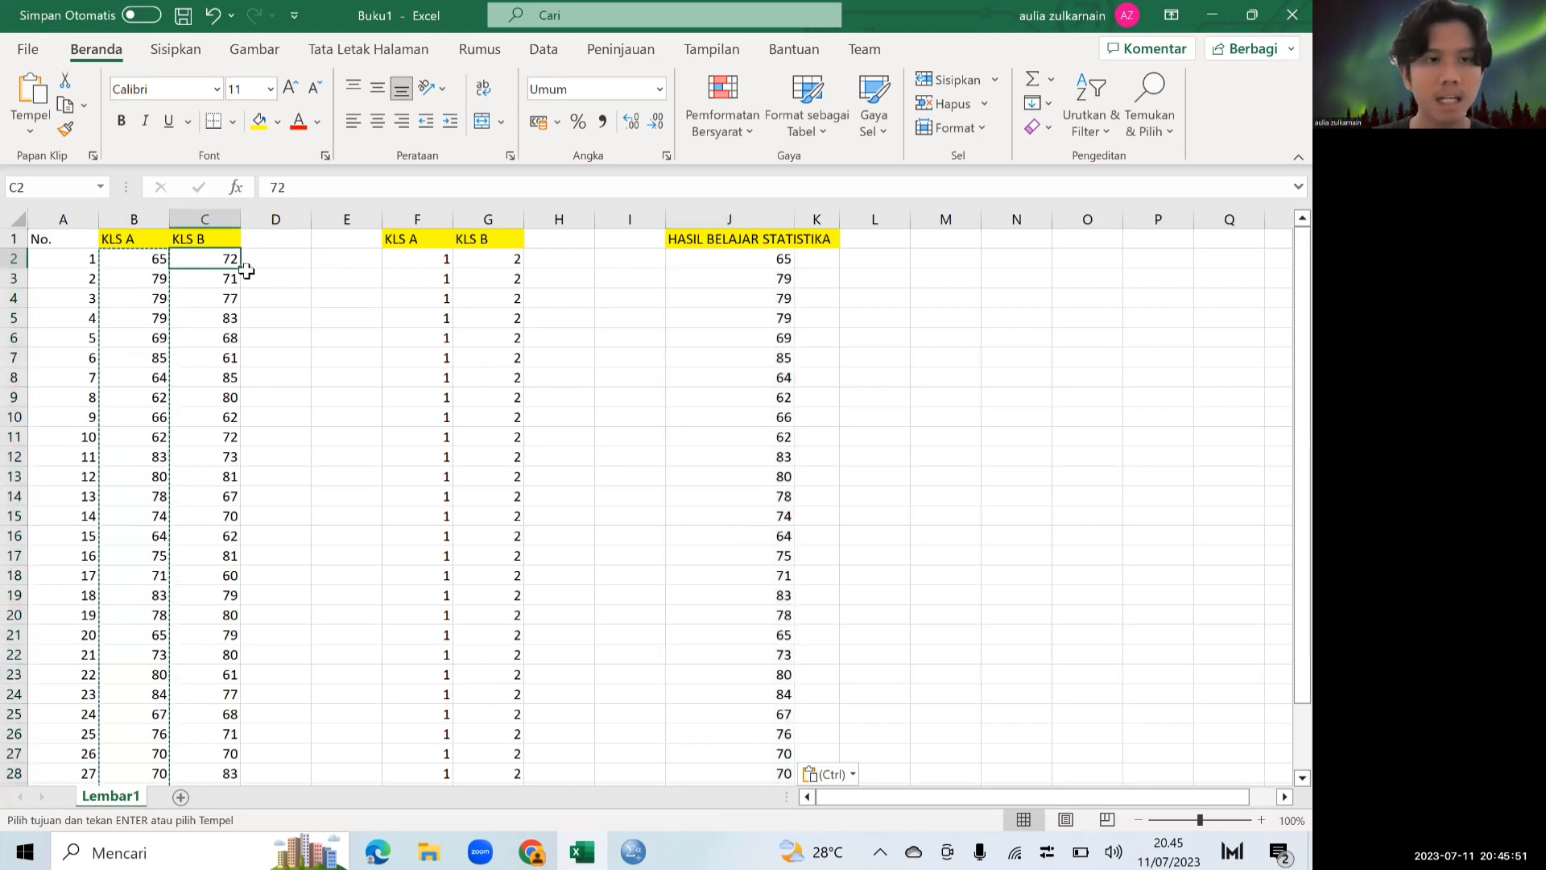
left_click_drag(226, 259, 221, 729)
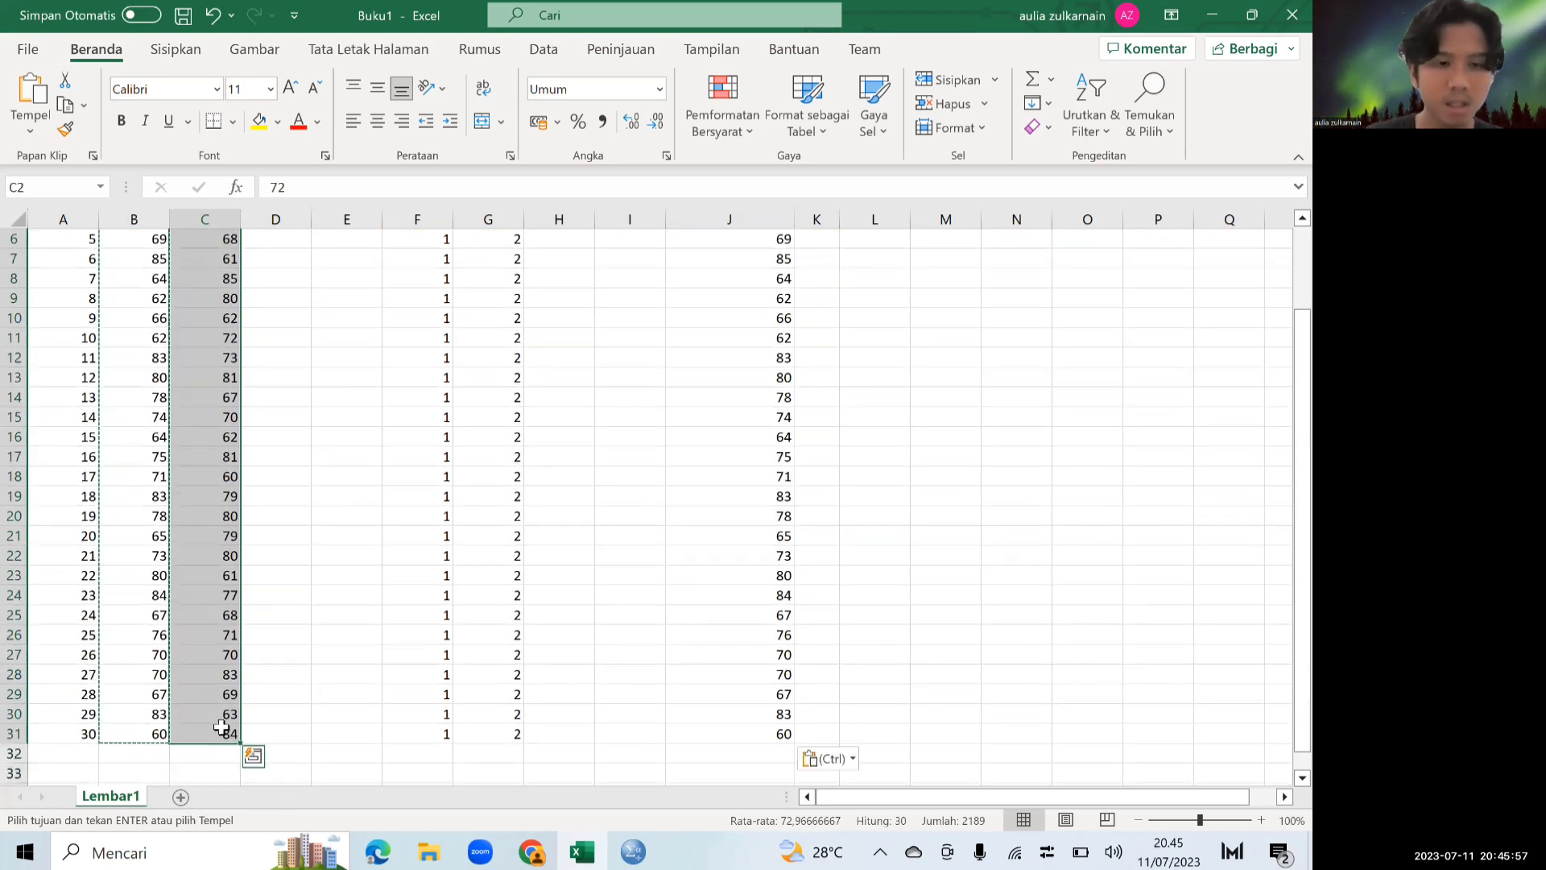
key("ctrl+c")
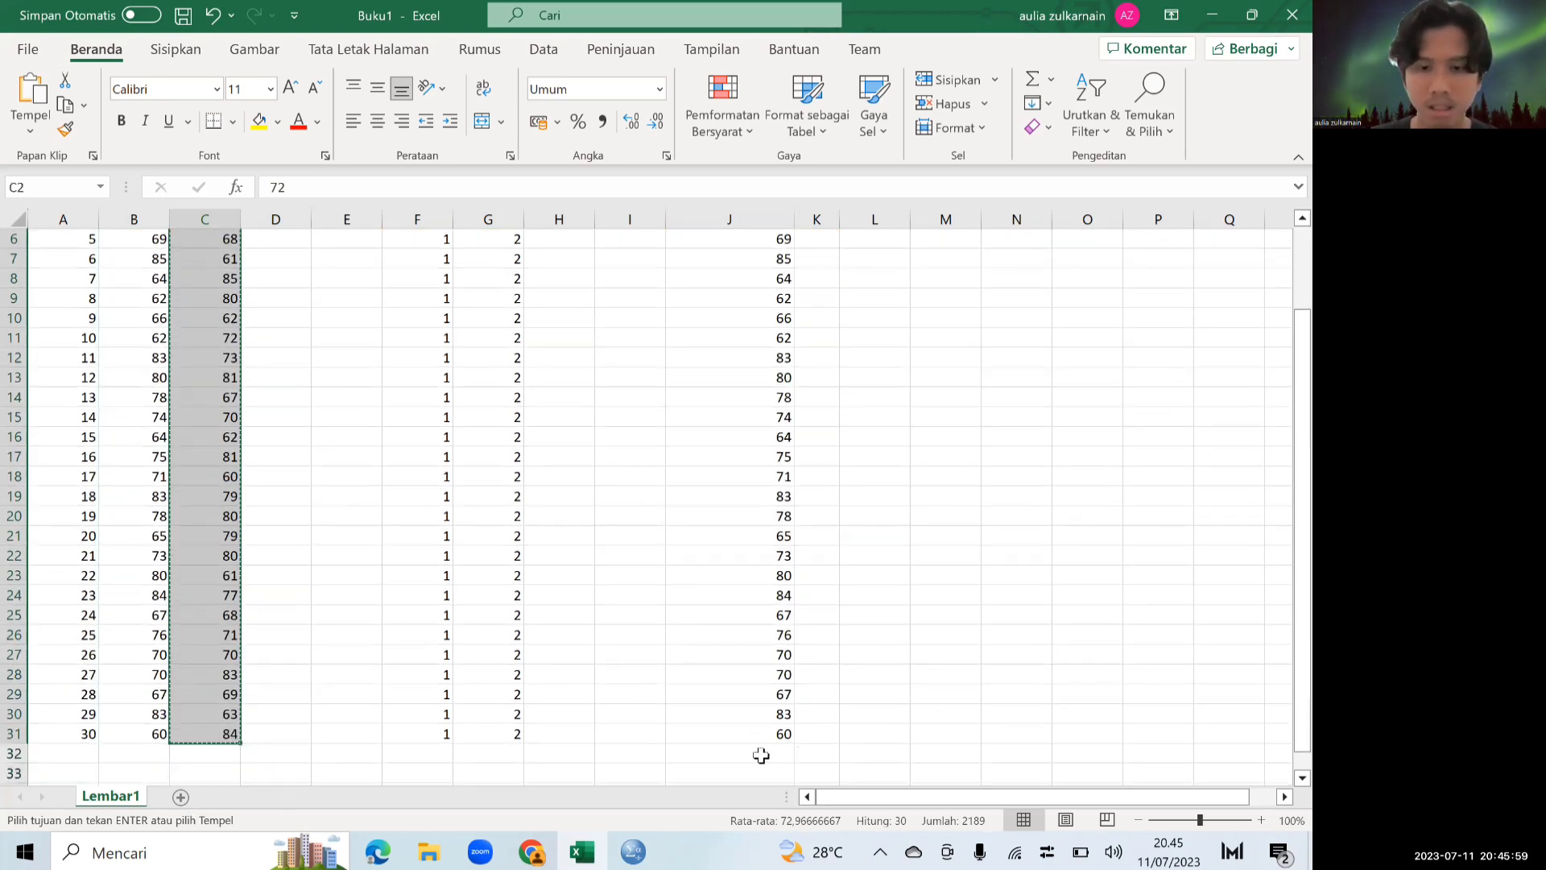
left_click(761, 755)
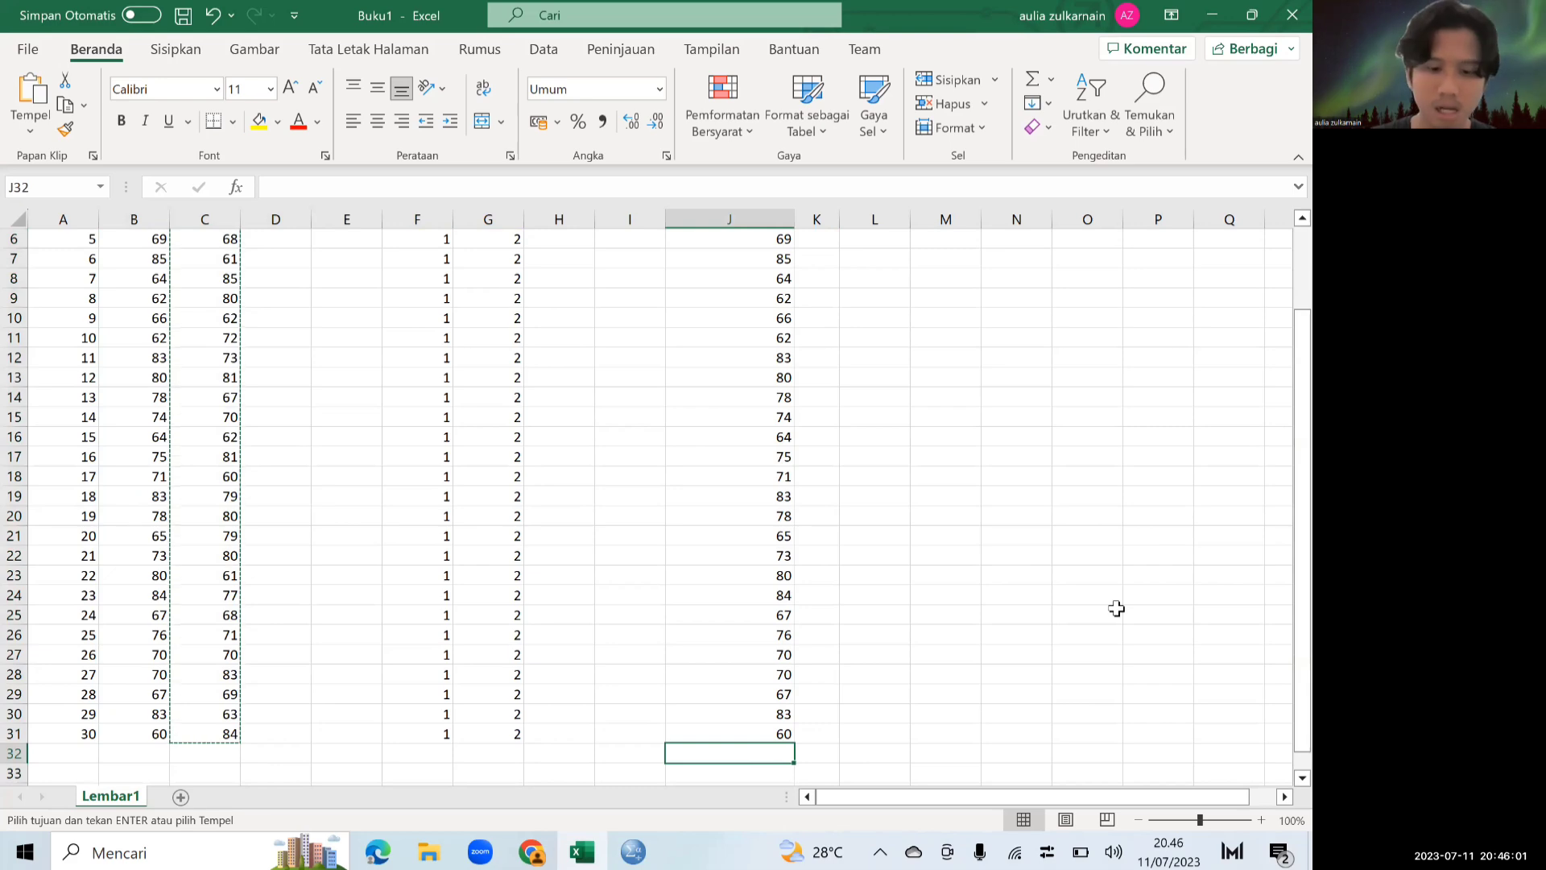
key("ctrl+v")
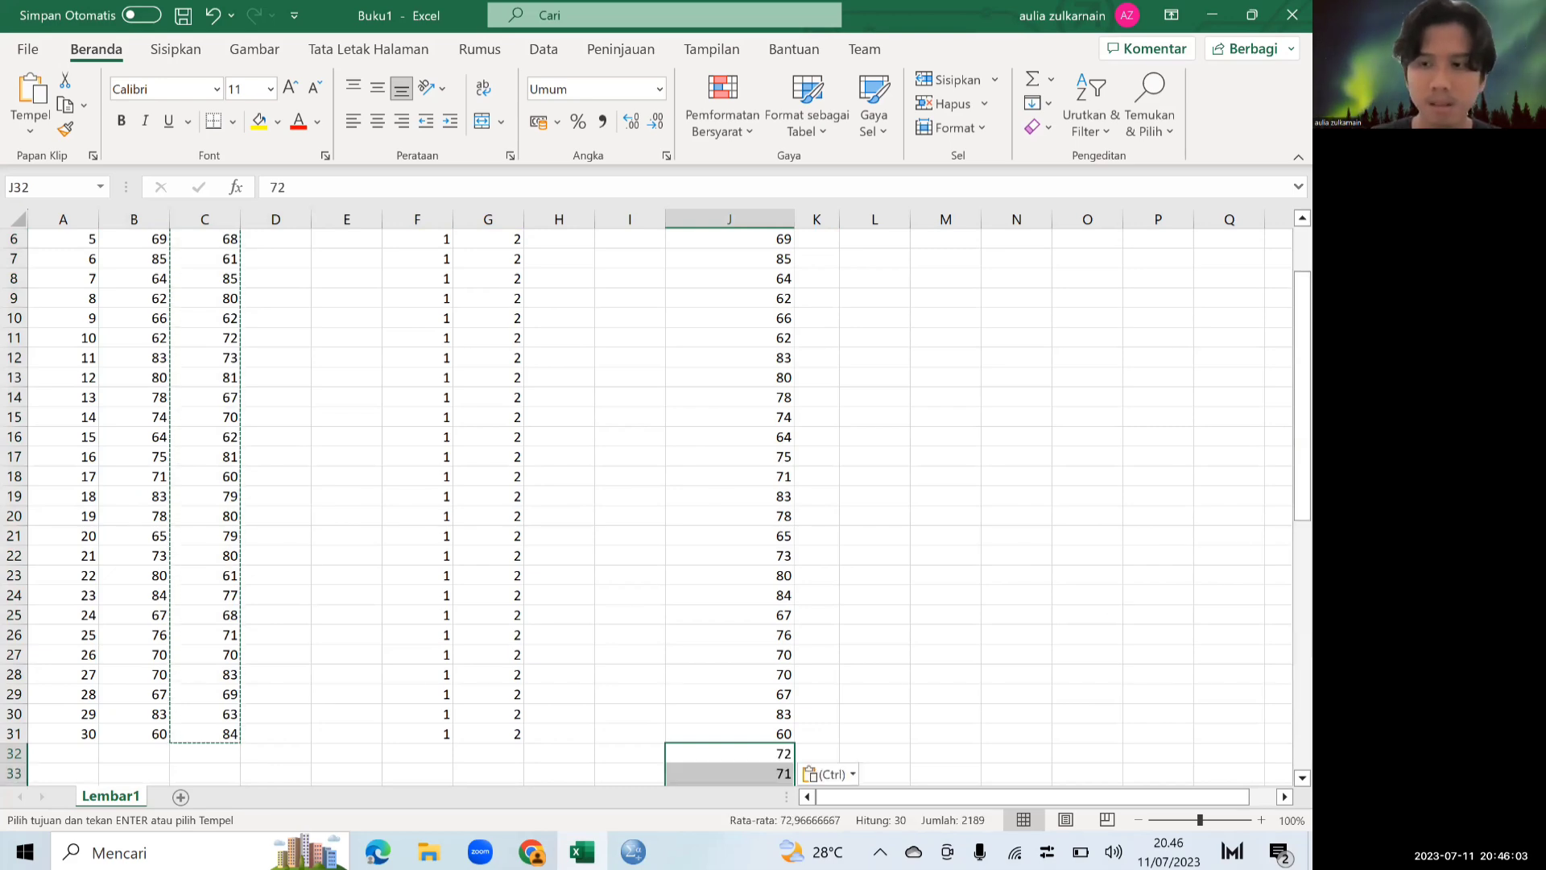
Step: Copy the KLS A group codes in F2:F31 beside the KLS A scores, starting at K2
left_click_drag(1302, 477, 1281, 326)
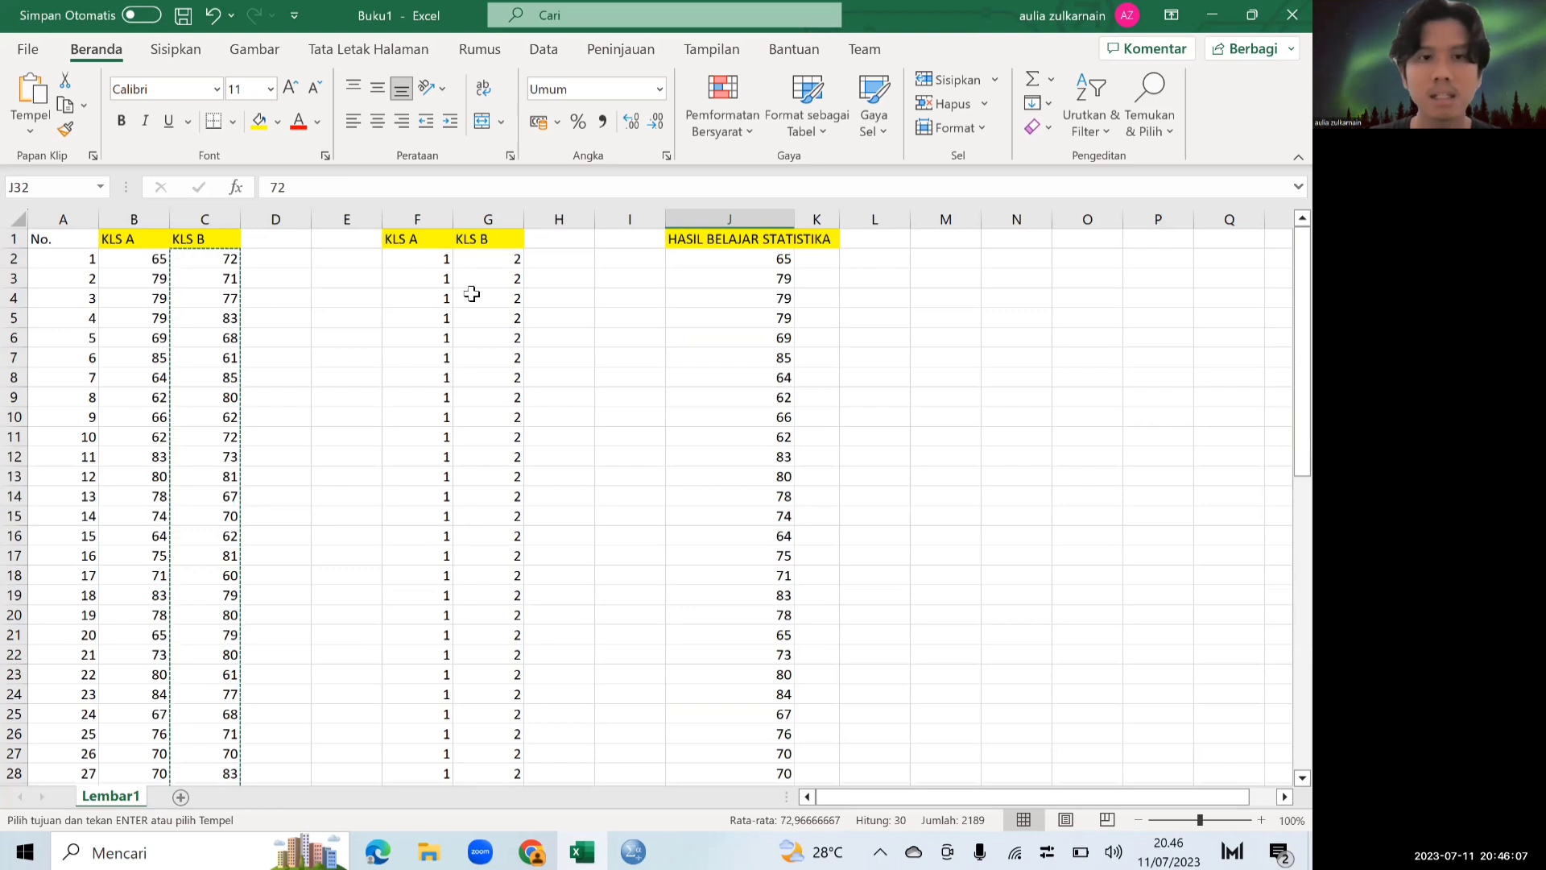
left_click(418, 261)
left_click_drag(420, 261, 423, 744)
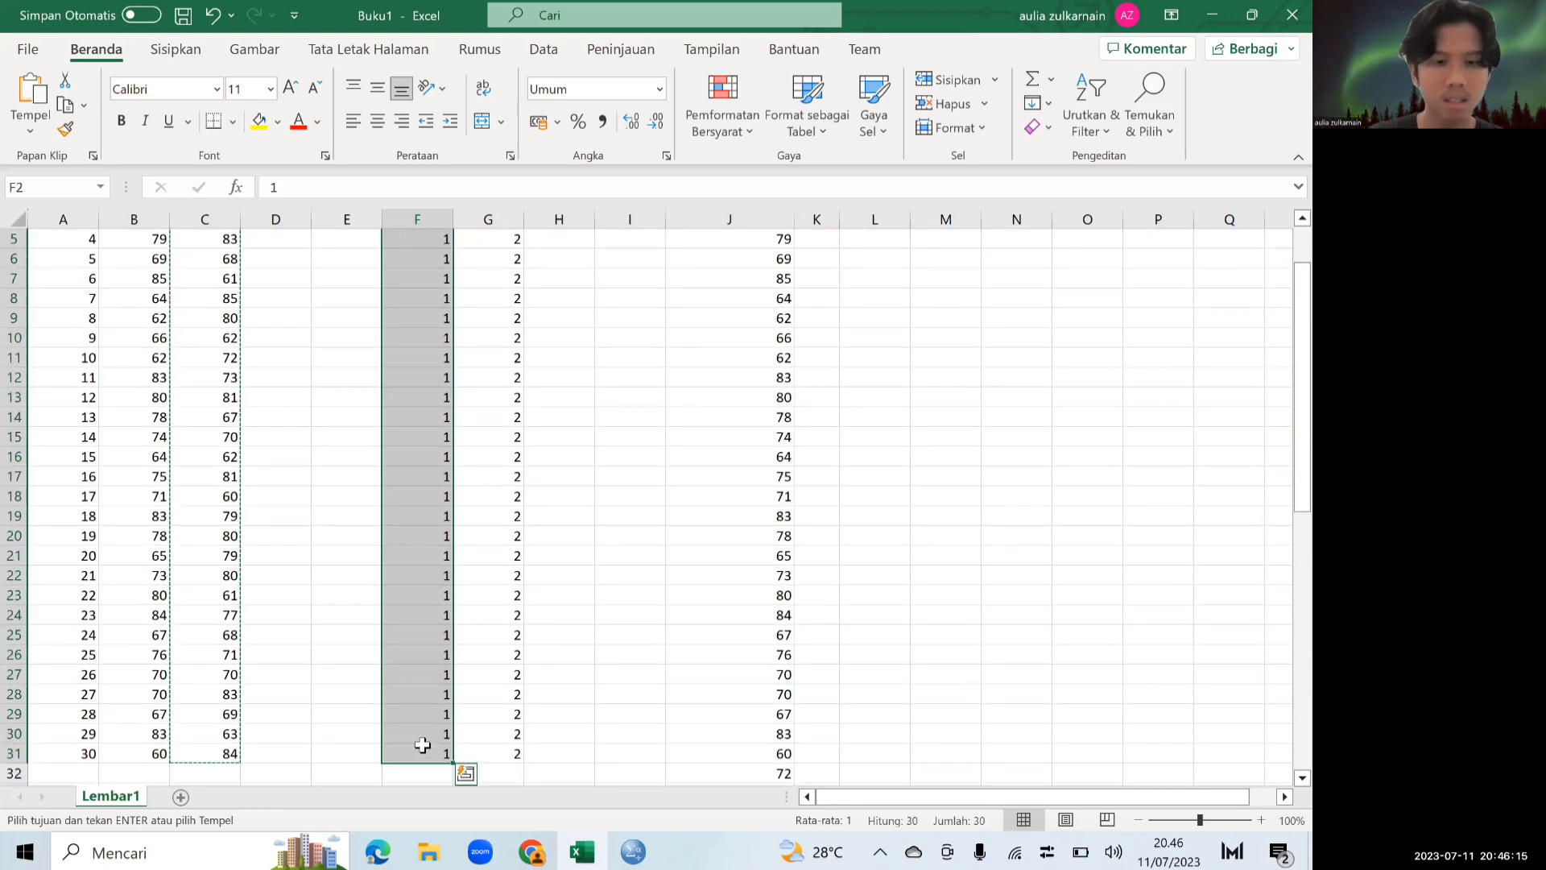
key("ctrl+c")
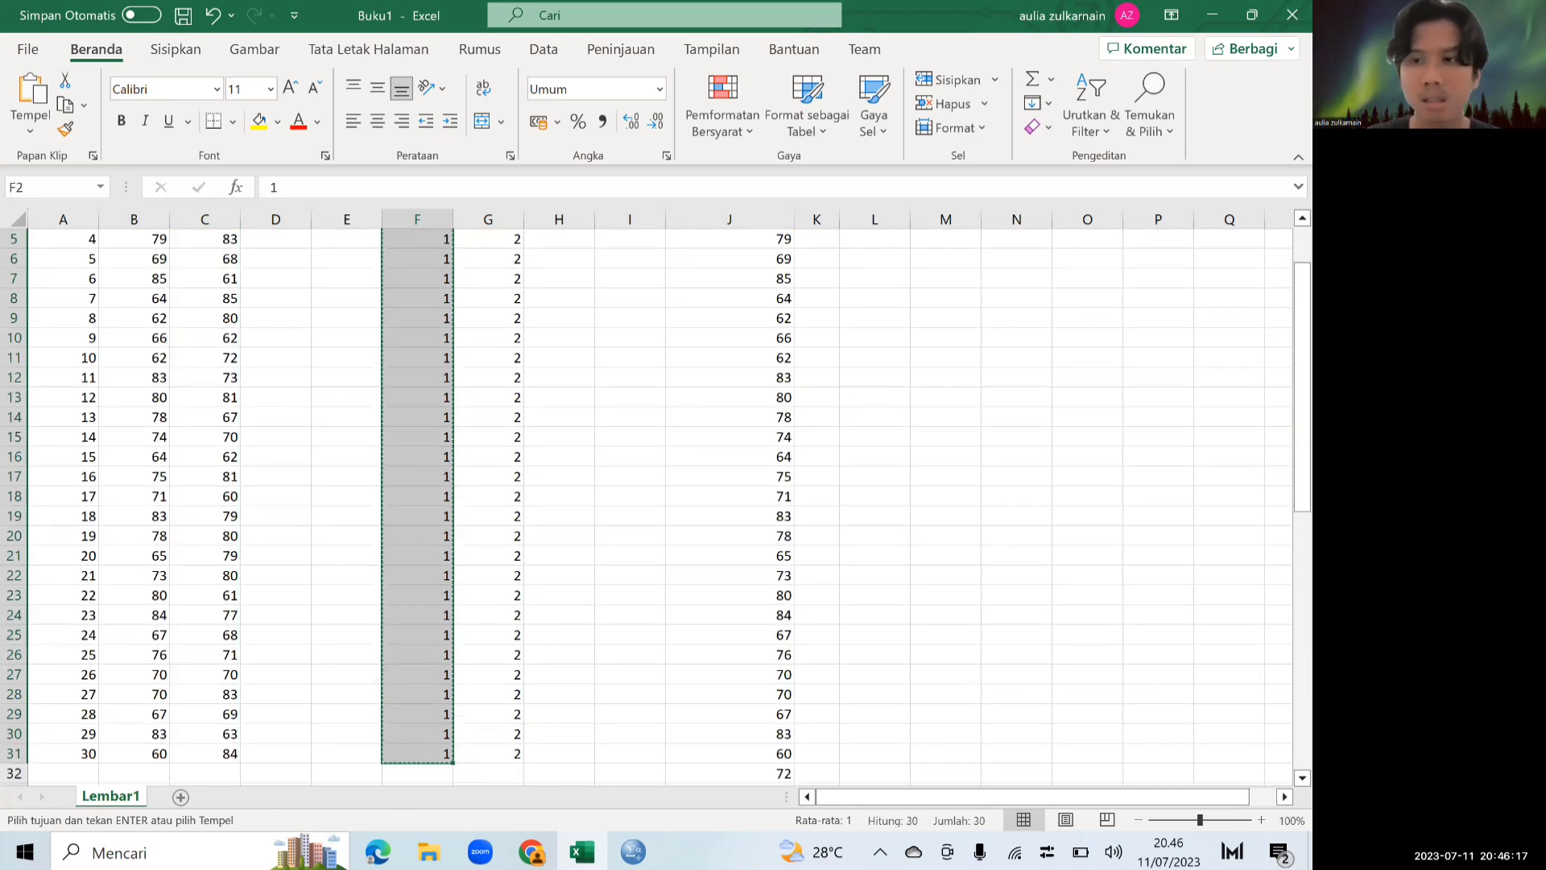
scroll(1225, 338, "up", 2)
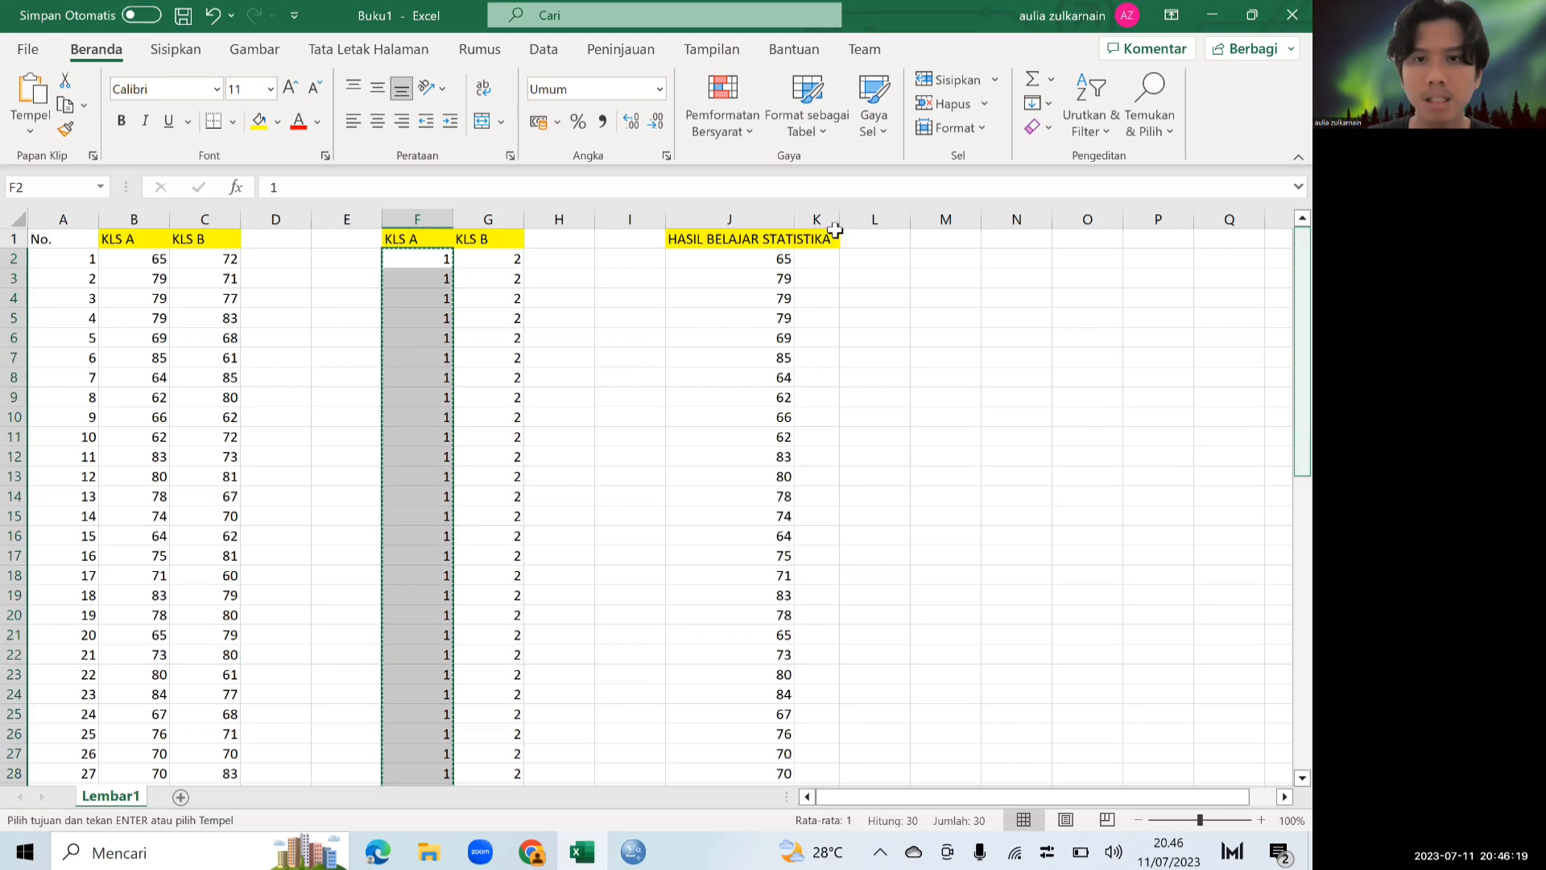
left_click(816, 259)
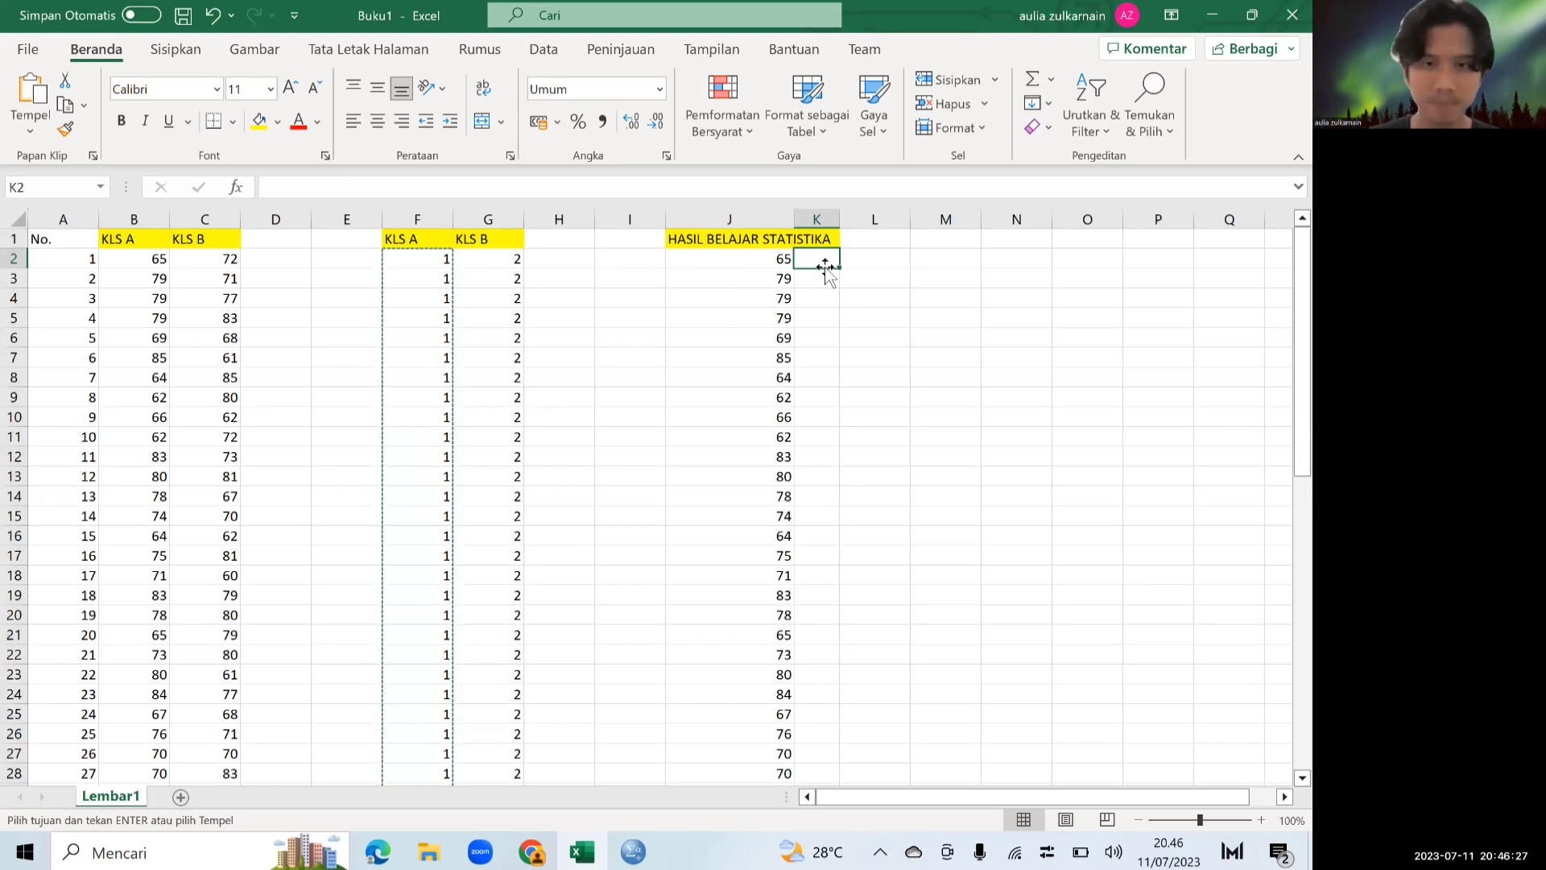
key("ctrl+v")
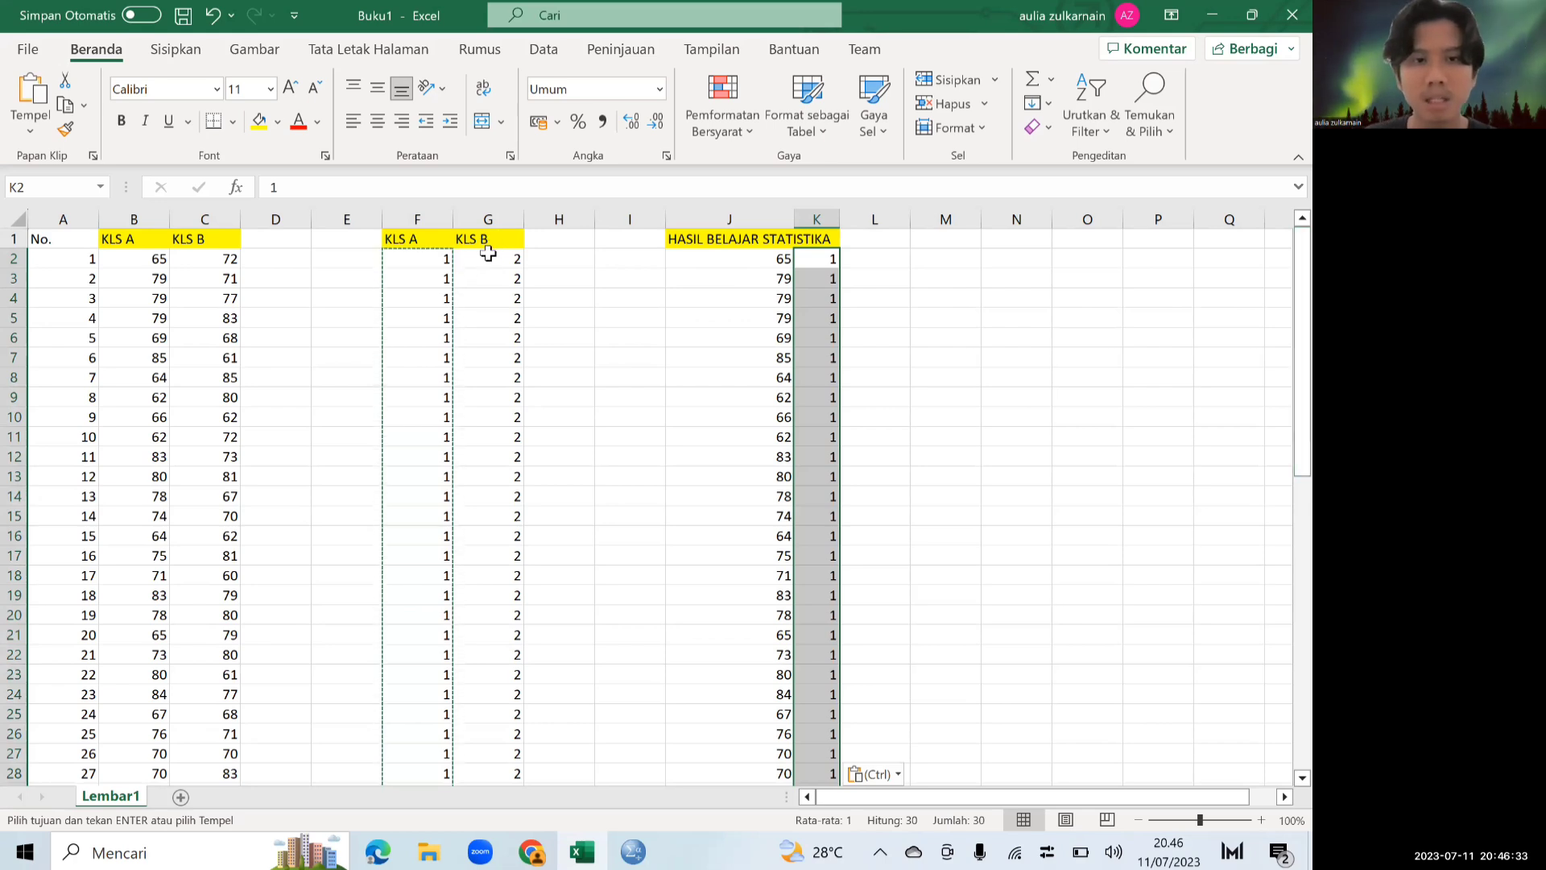
Step: Copy the KLS B group codes in G2:G31 beside the KLS B scores, starting at K32
left_click_drag(487, 263, 505, 737)
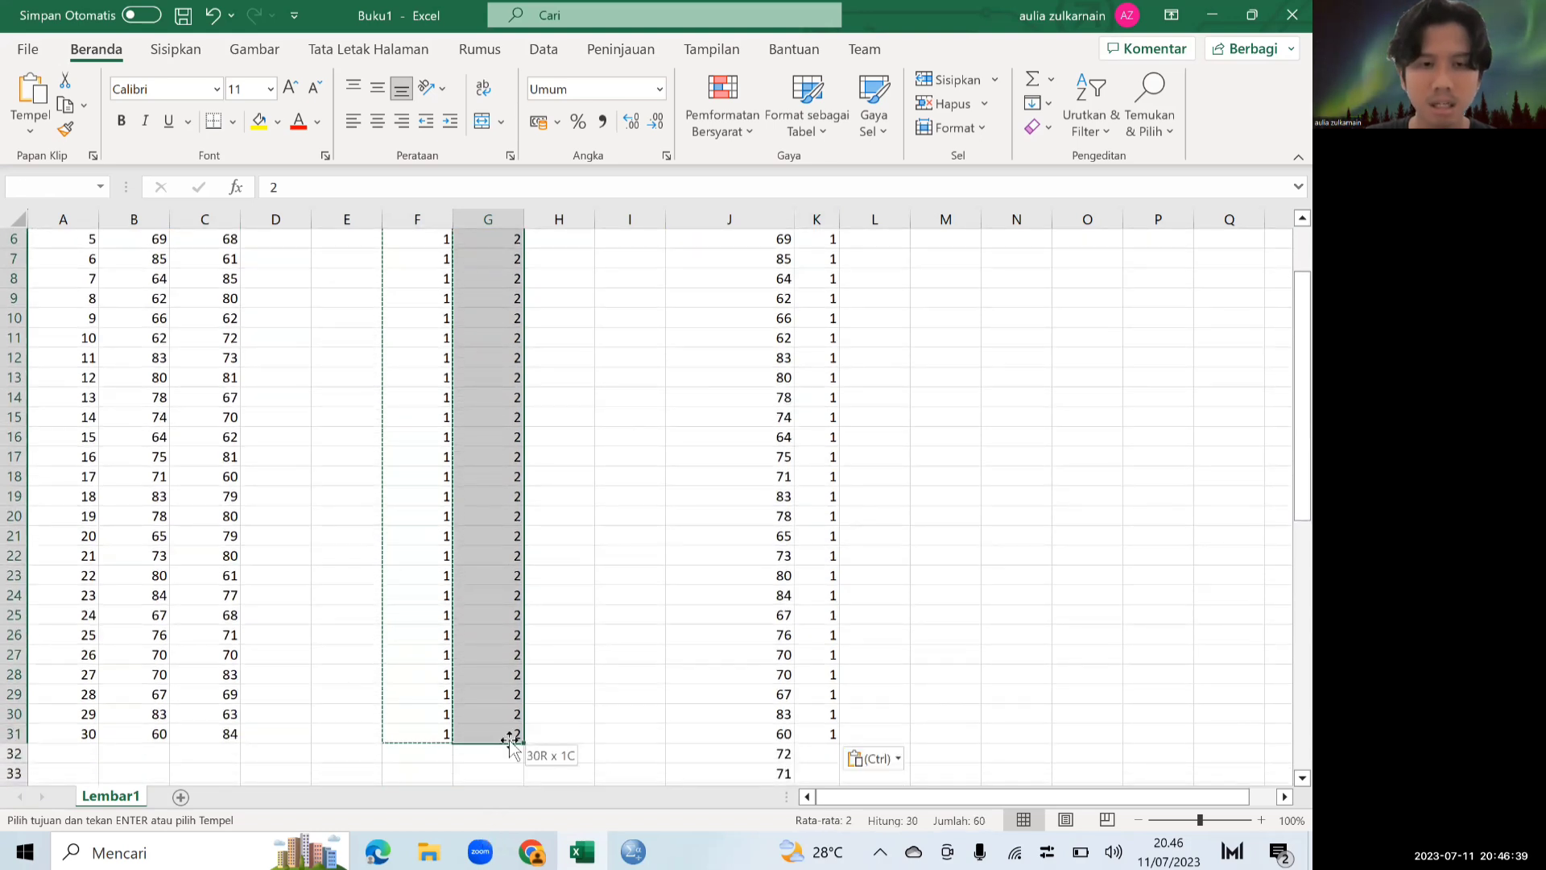
key("ctrl+c")
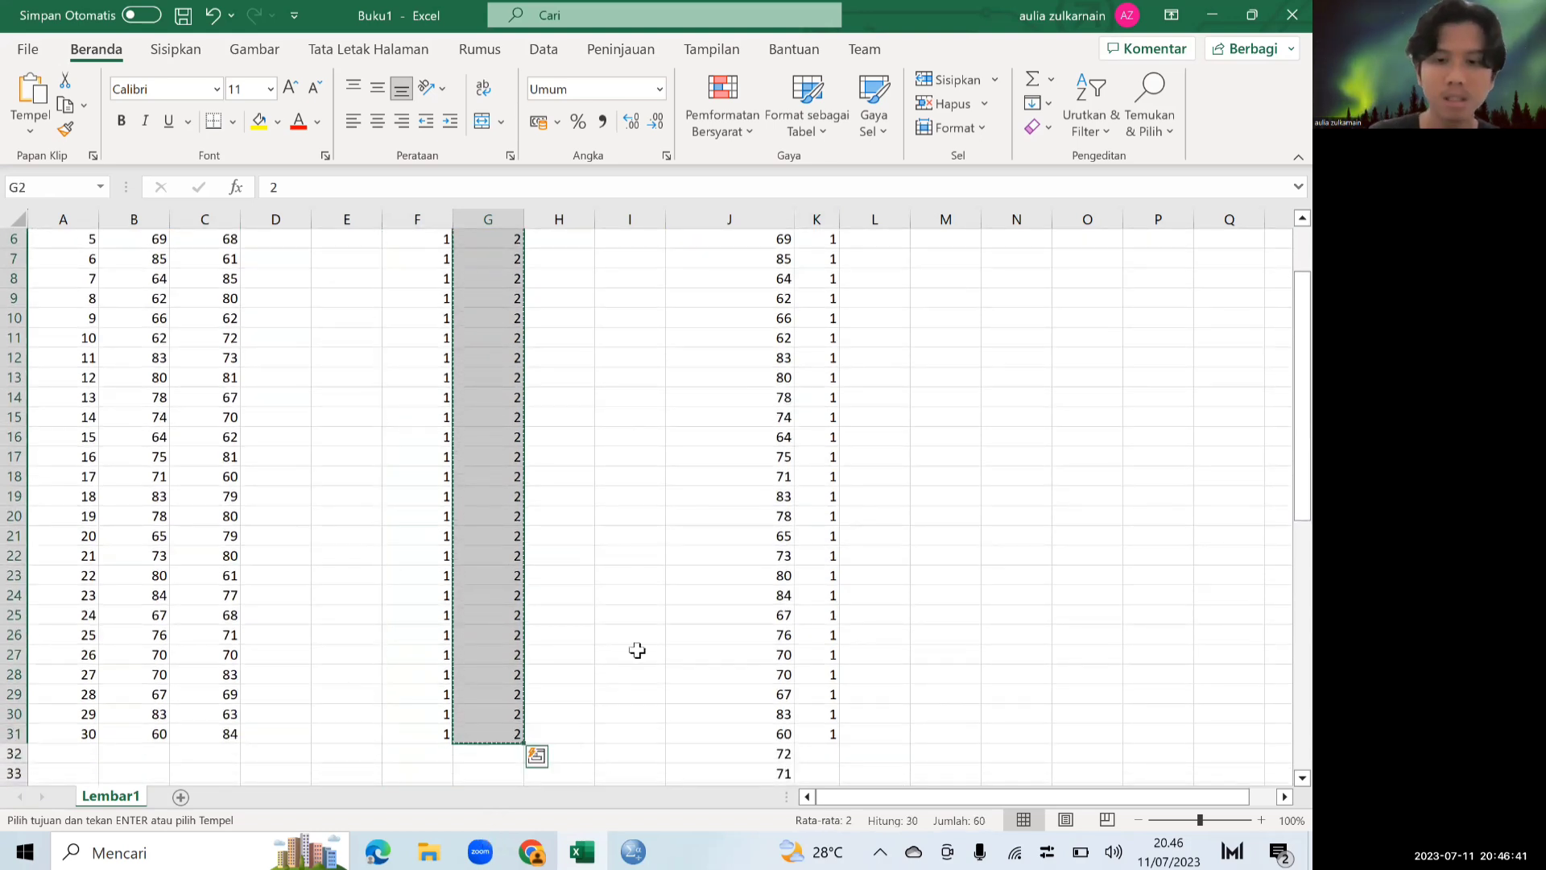
left_click(818, 755)
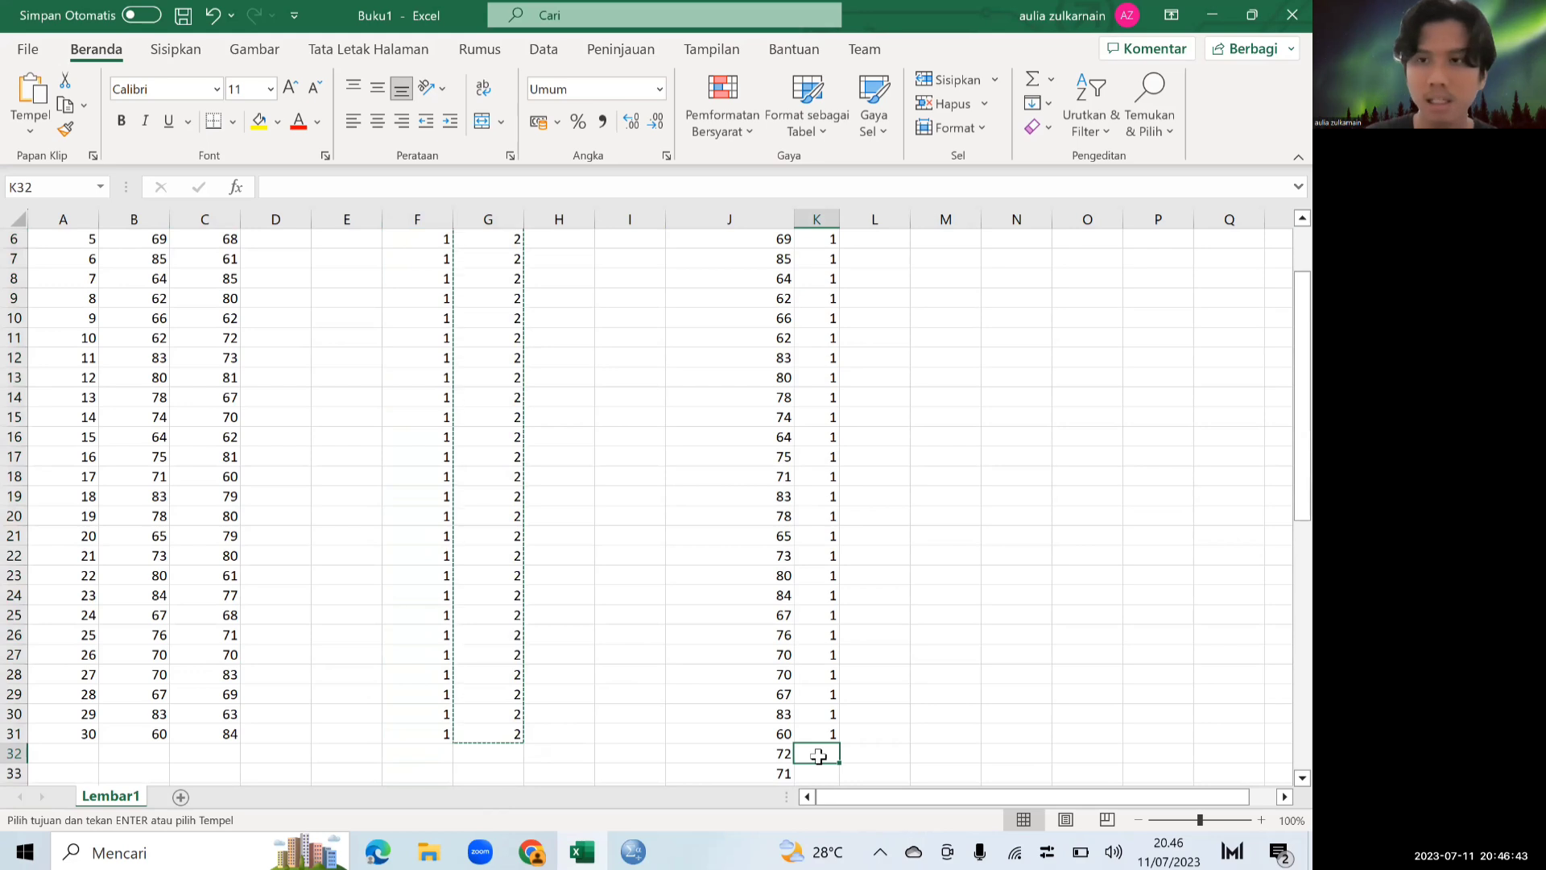
key("ctrl+v")
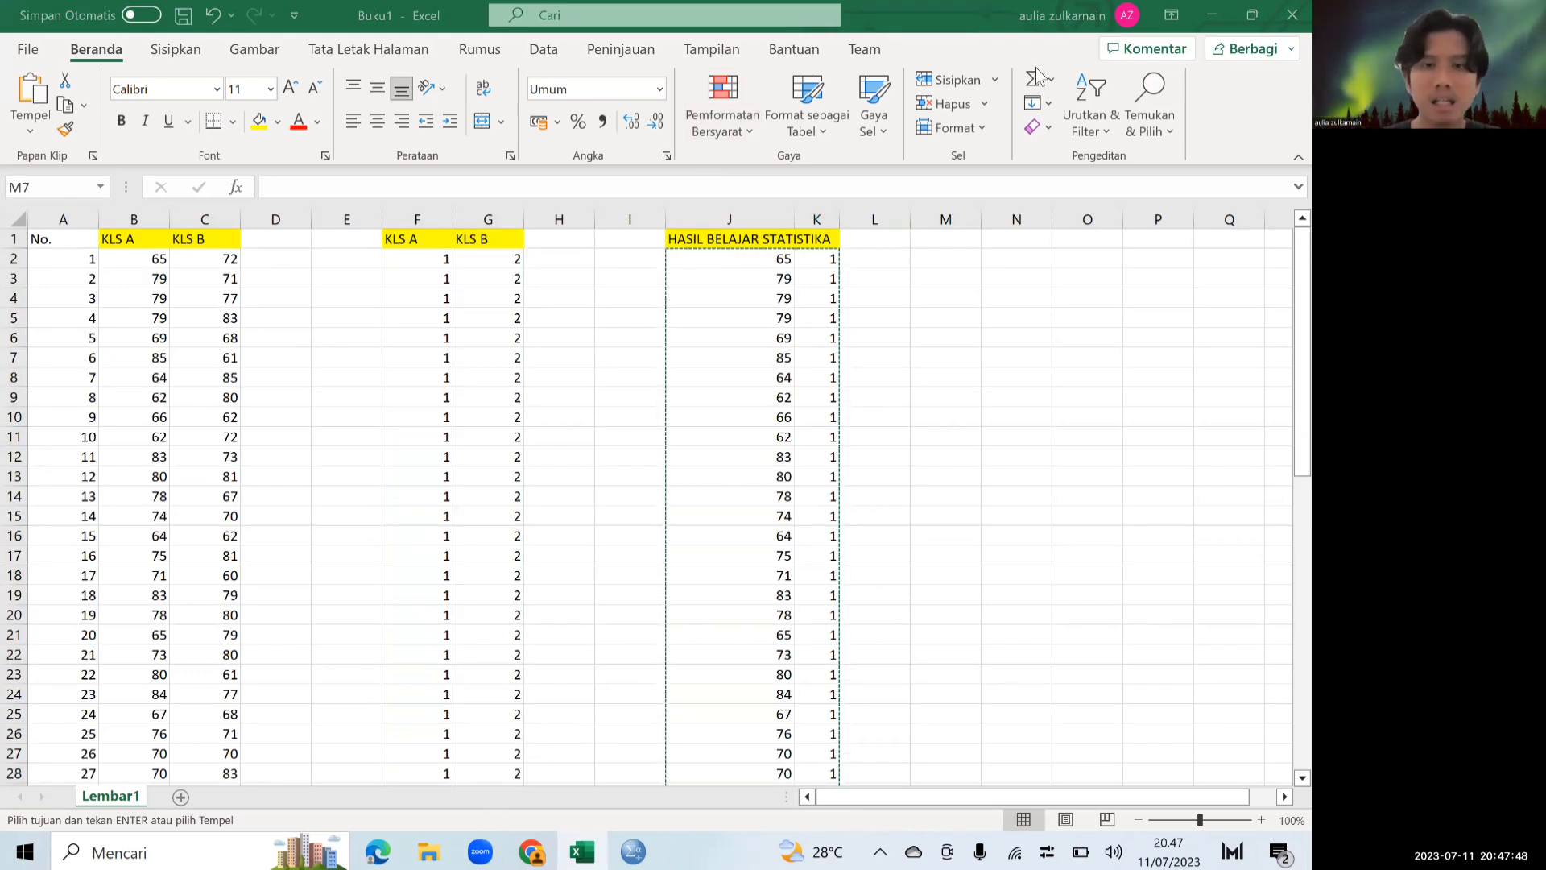
Step: Copy the combined scores and group codes in J2:K61 into the empty SPSS Statistics dataset, starting at the first cell
left_click(744, 259)
left_click_drag(751, 264, 806, 741)
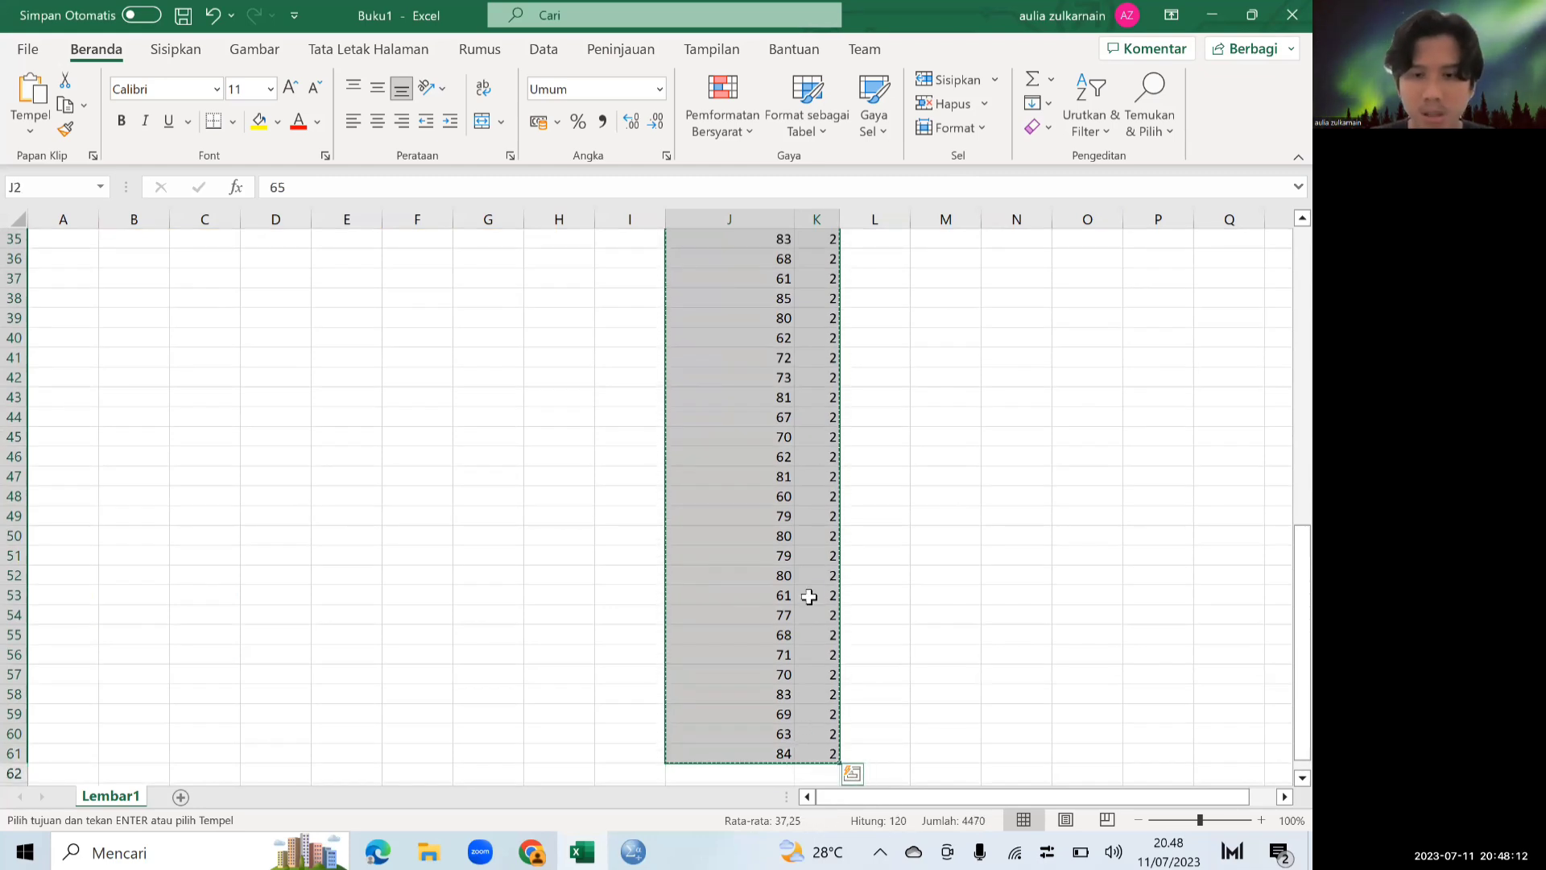
left_click(1302, 555)
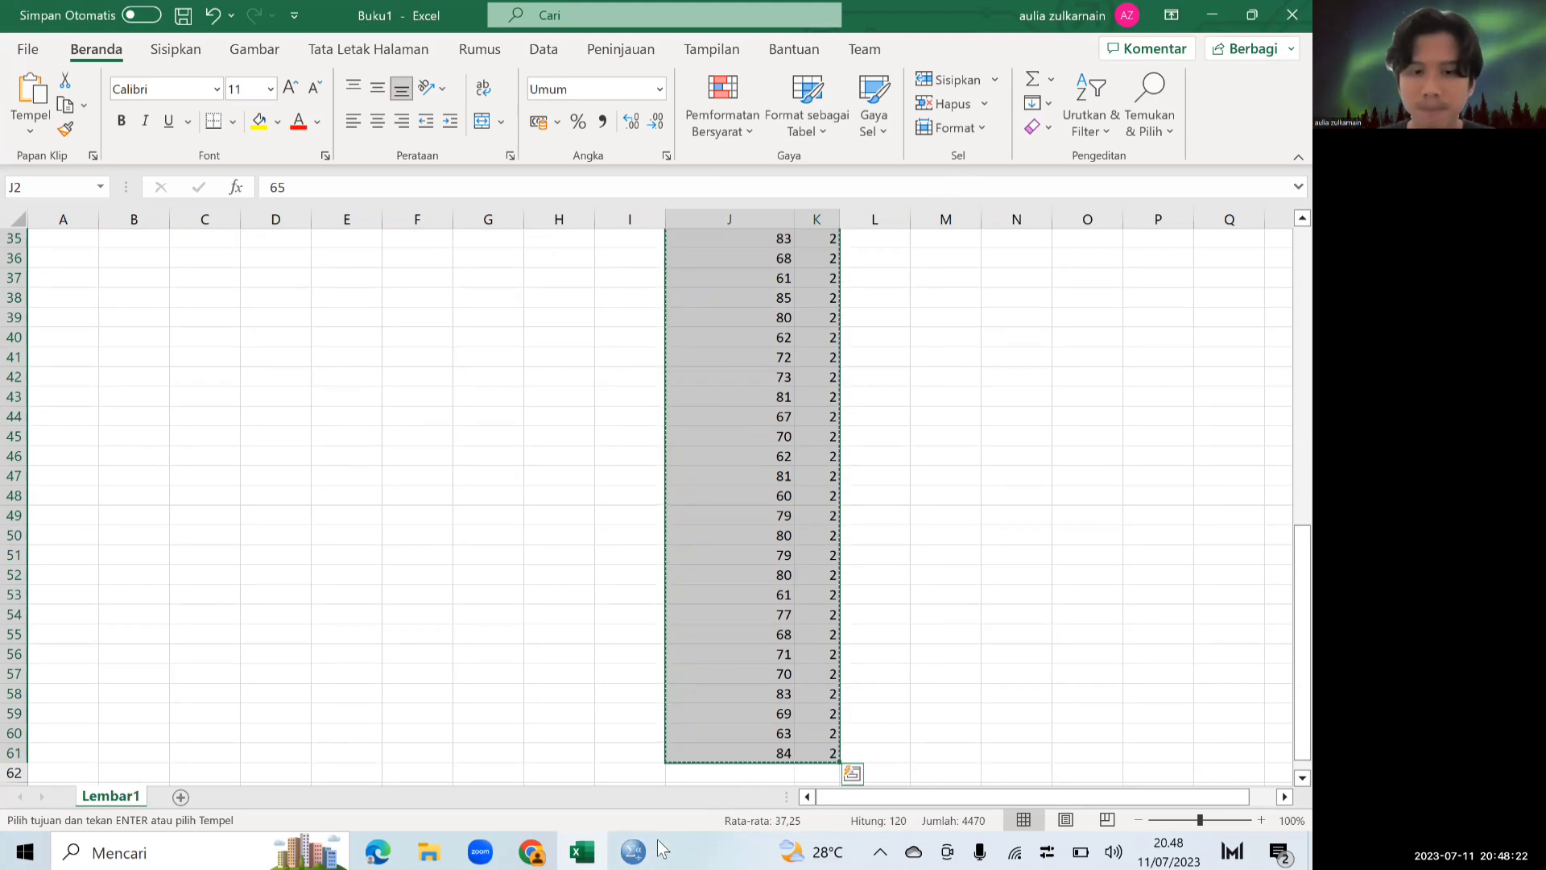
left_click(634, 851)
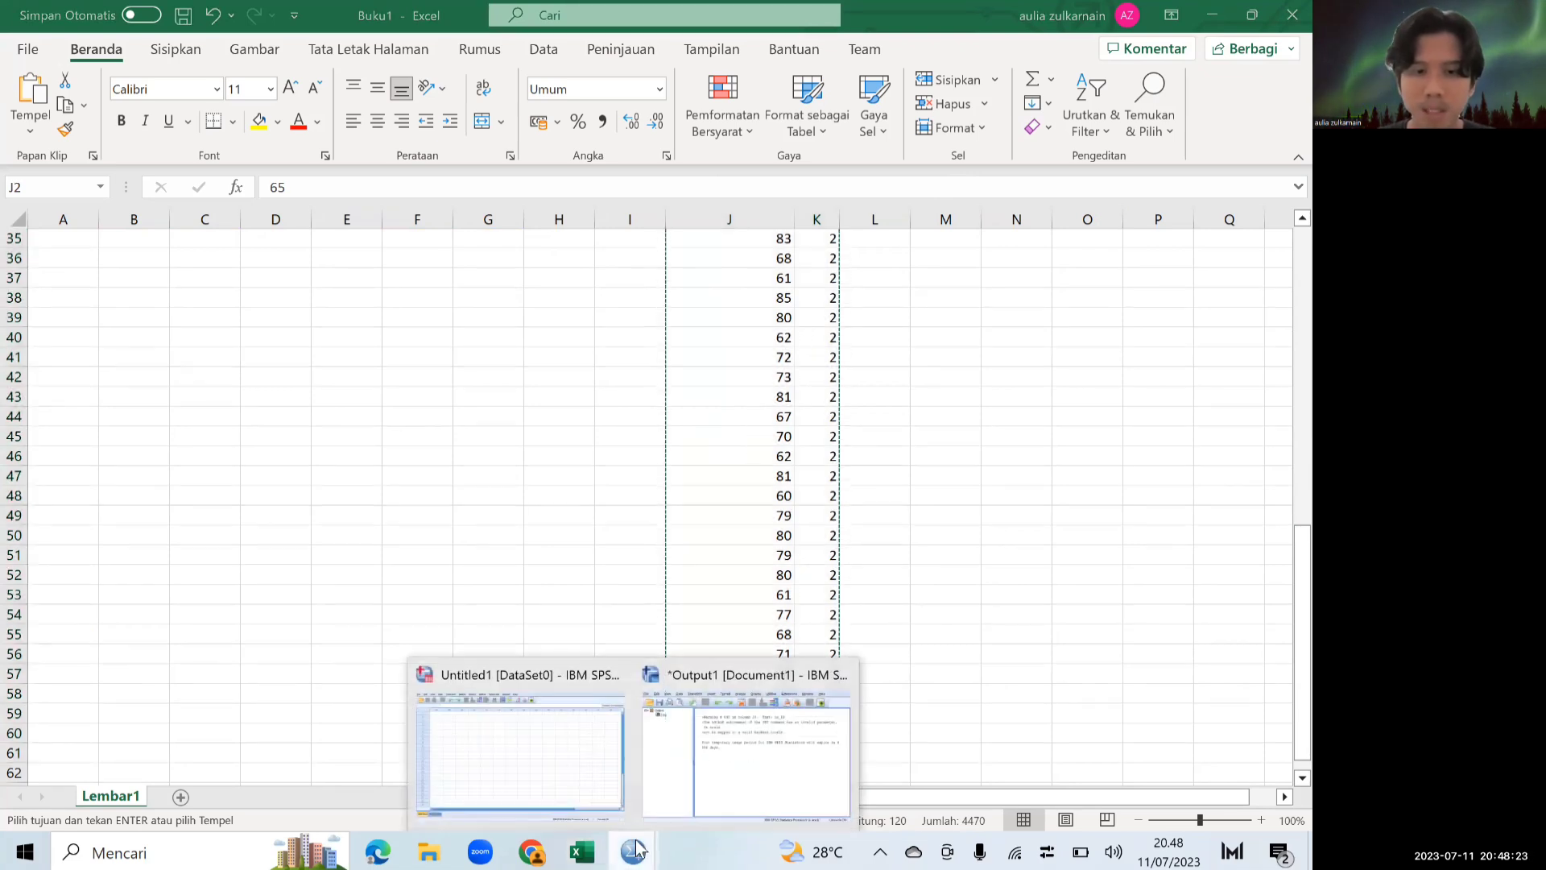
left_click(565, 768)
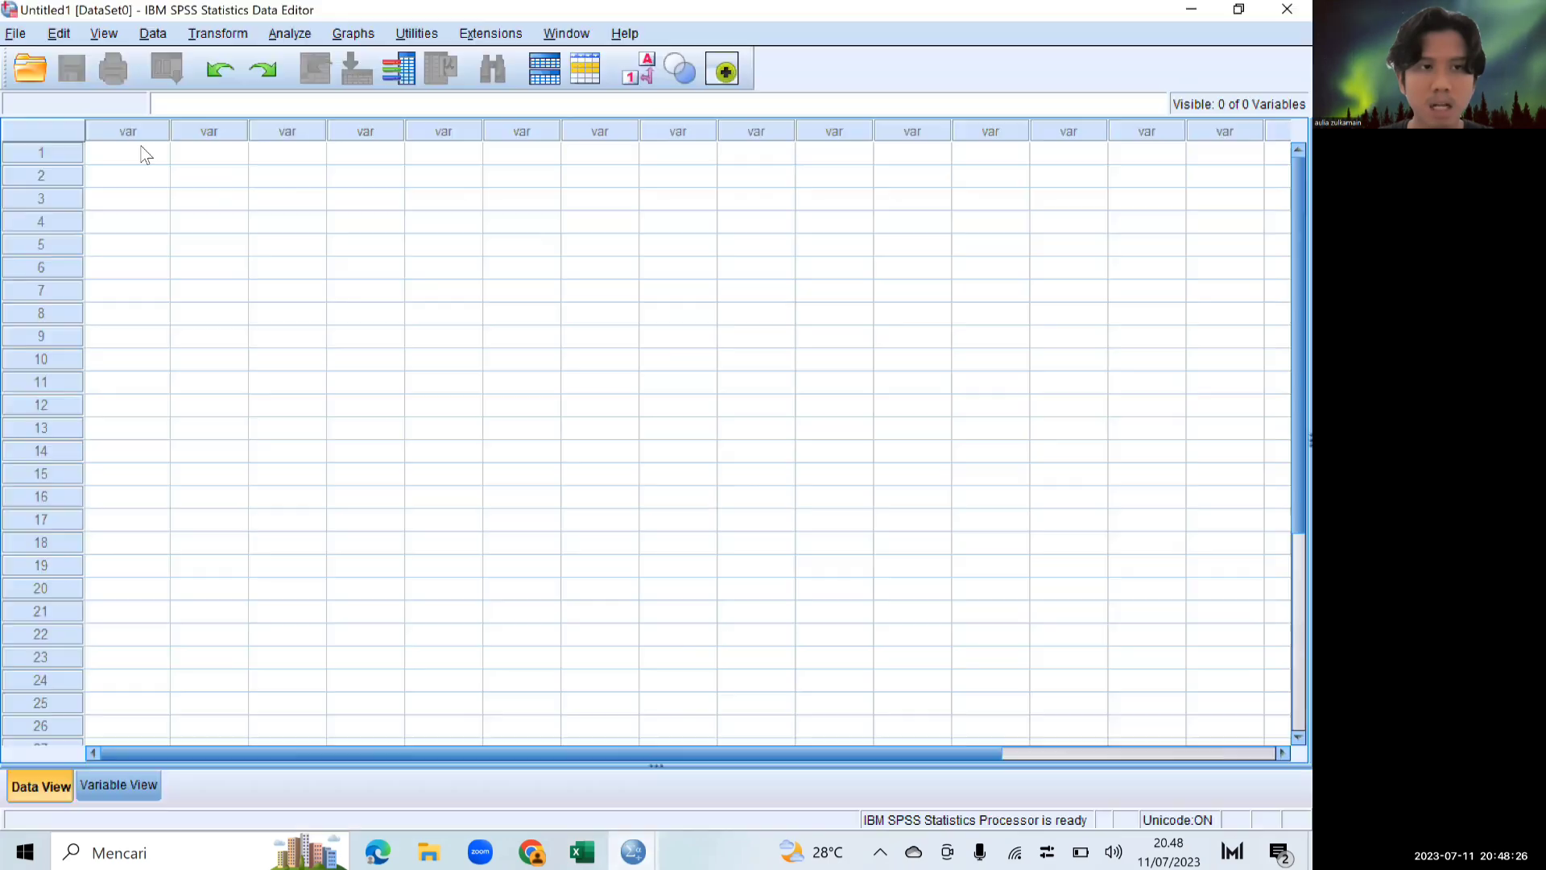
left_click(141, 156)
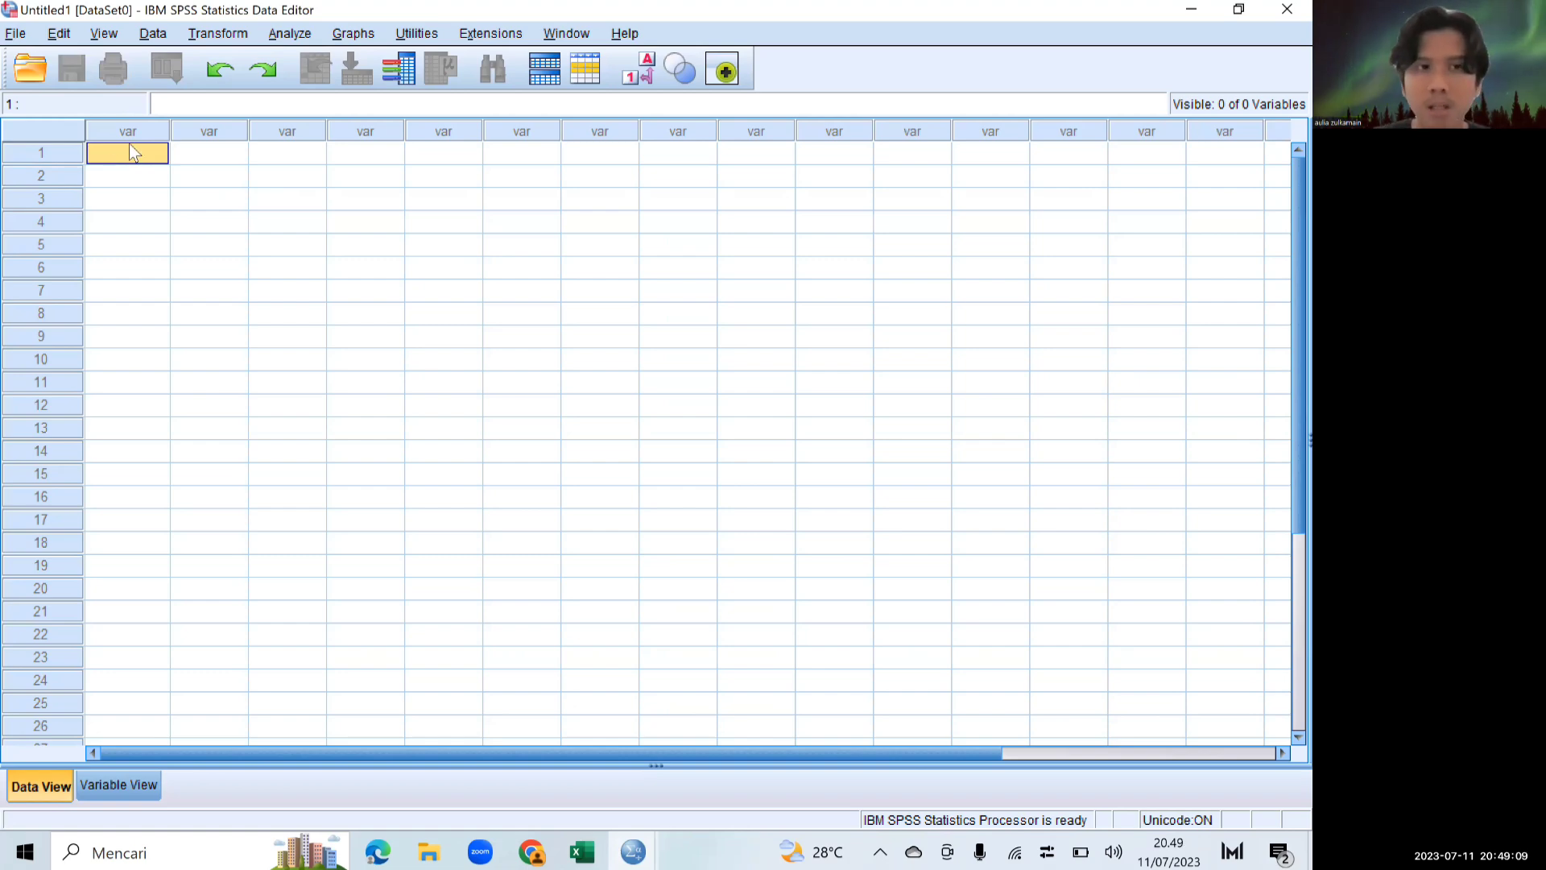
key("ctrl+v")
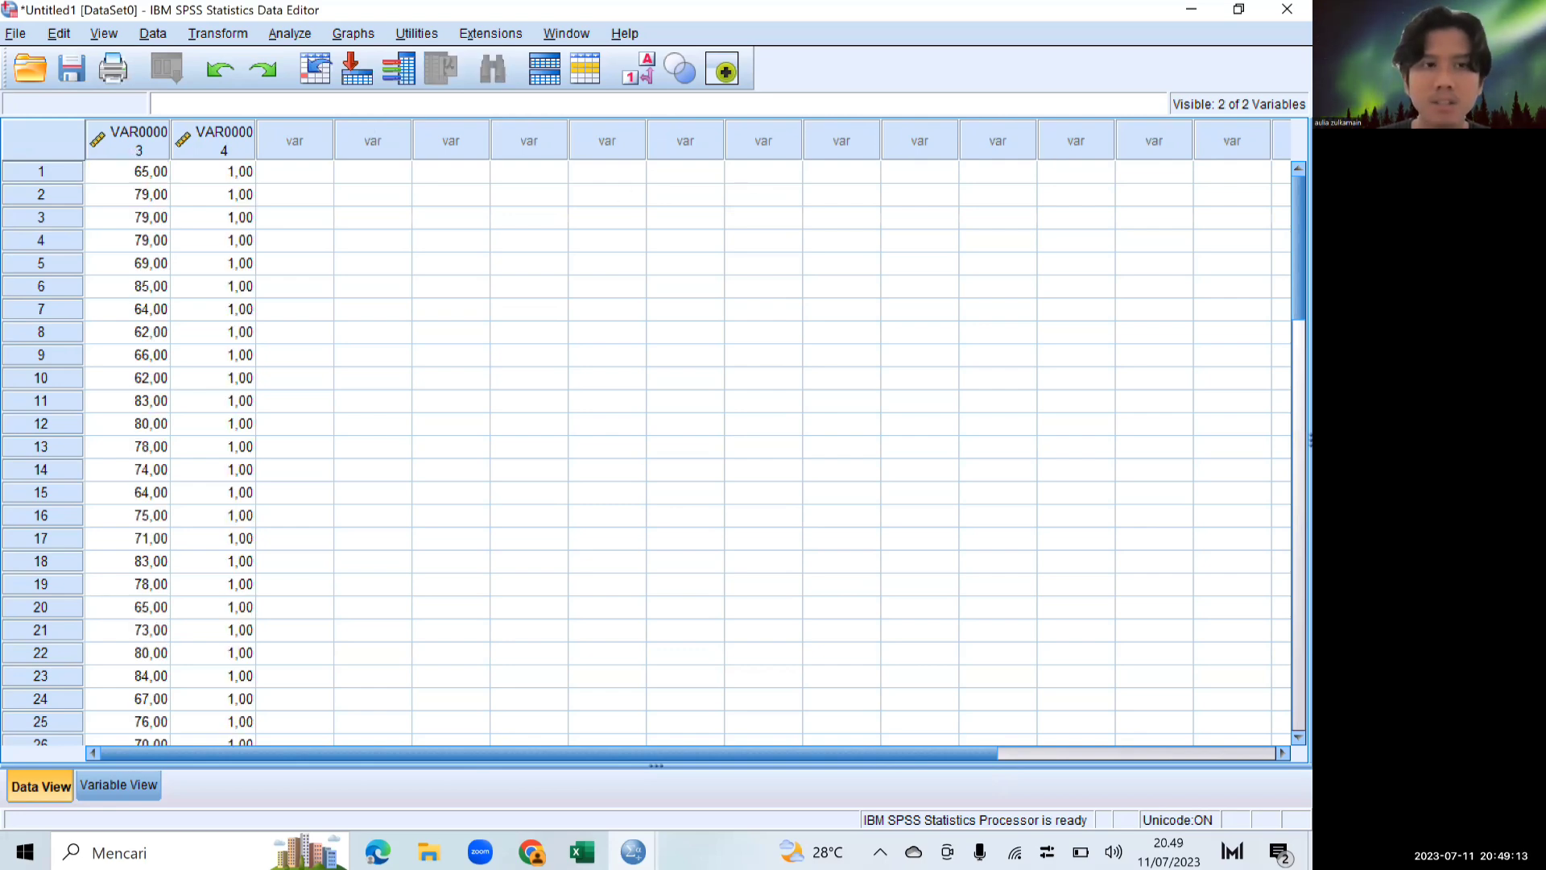
mouse_move(1298, 248)
left_mouse_down()
mouse_move(1298, 277)
mouse_move(1298, 245)
left_mouse_up()
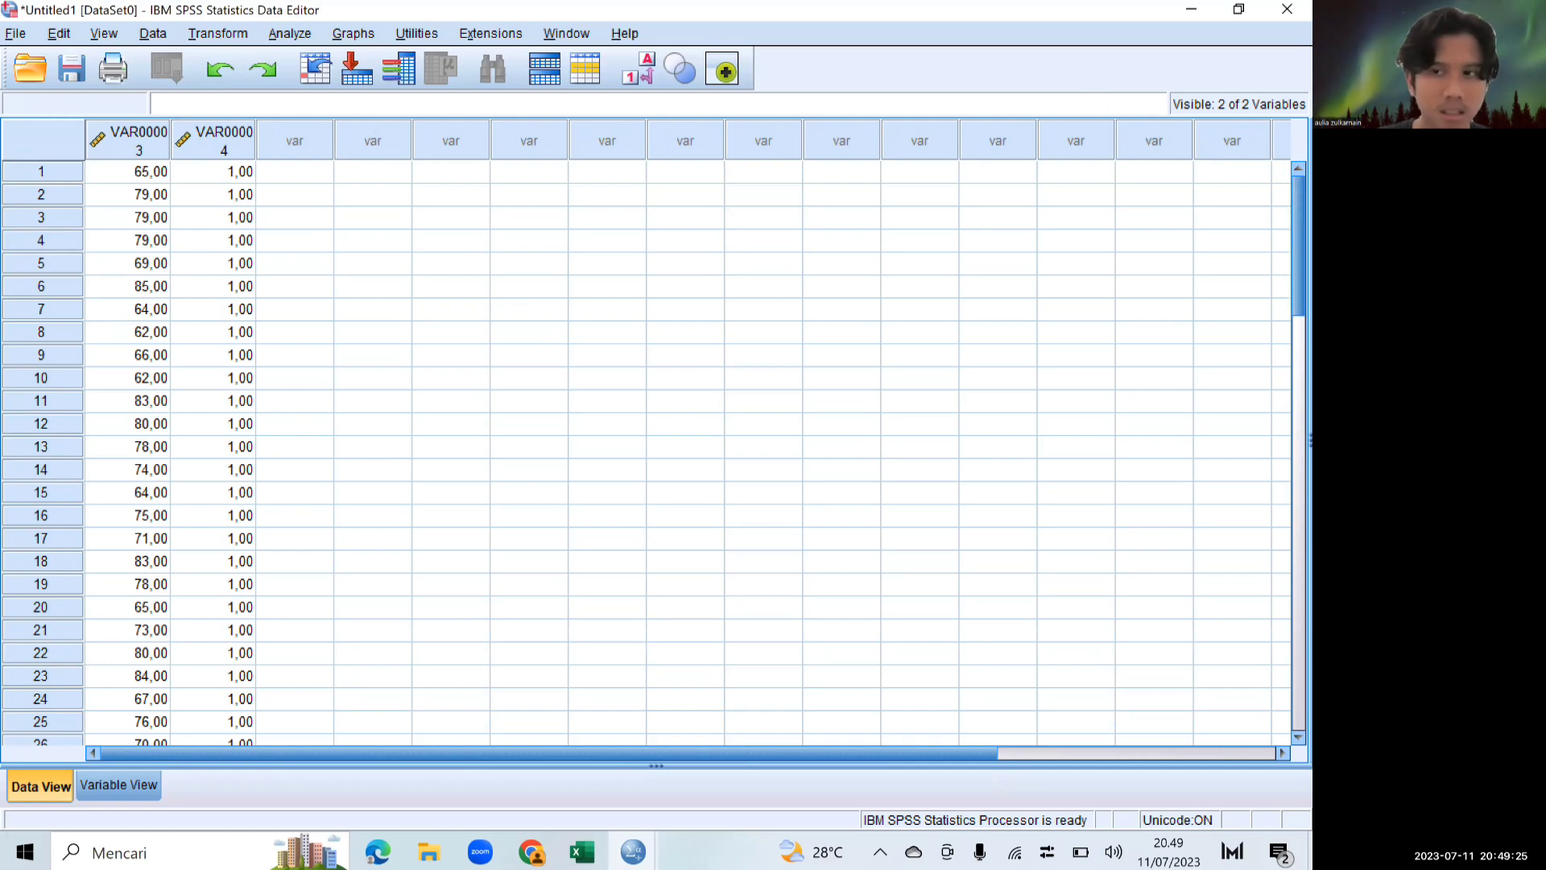
scroll(645, 451, "down", 12)
left_click_drag(1298, 445, 1273, 124)
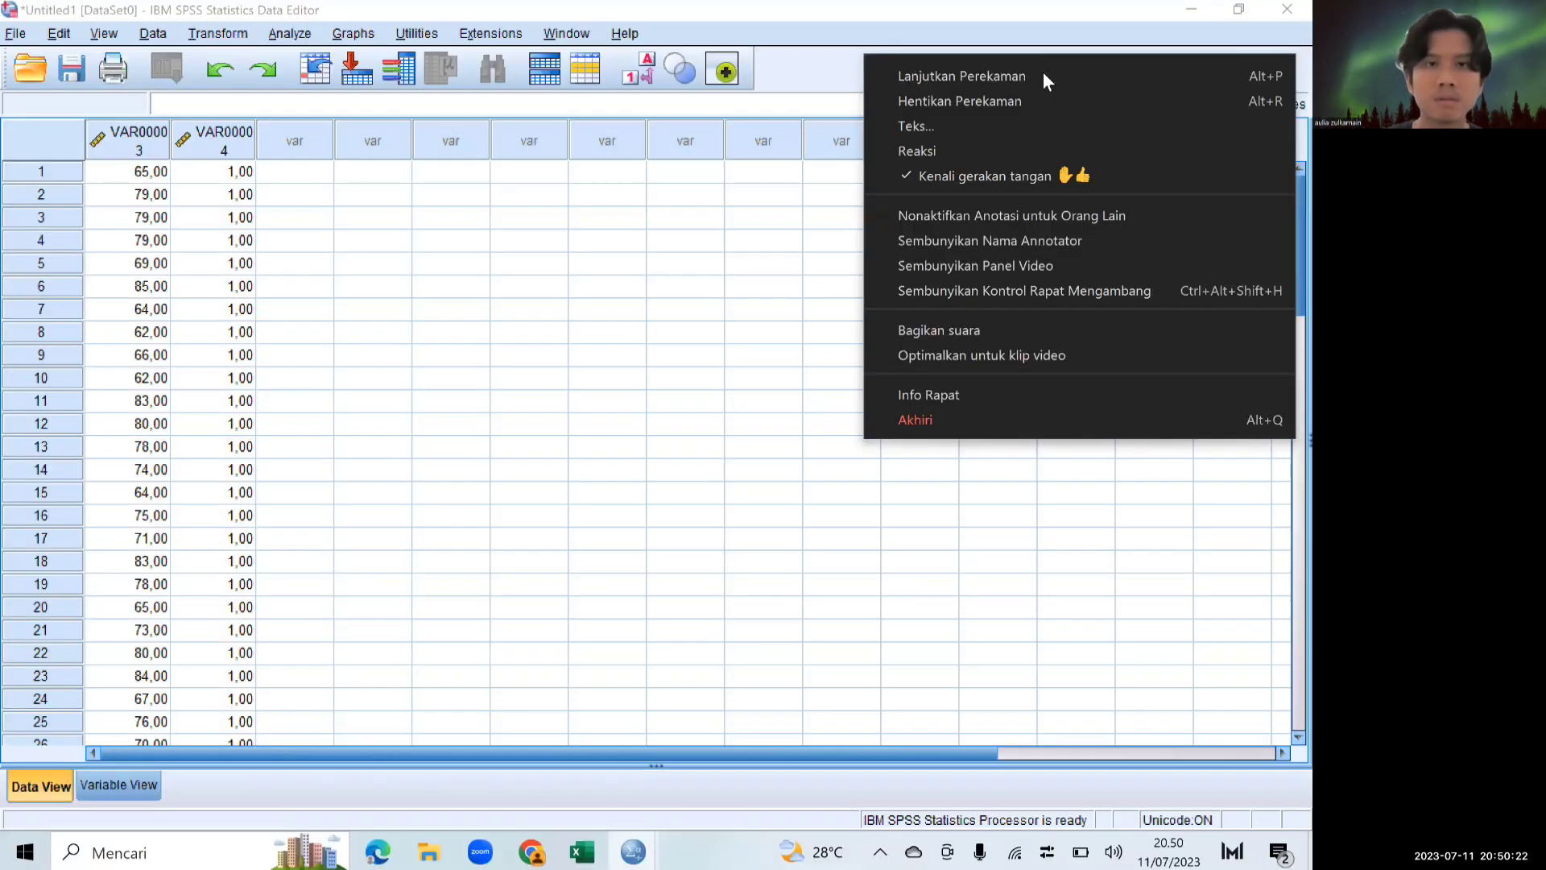
left_click(1044, 74)
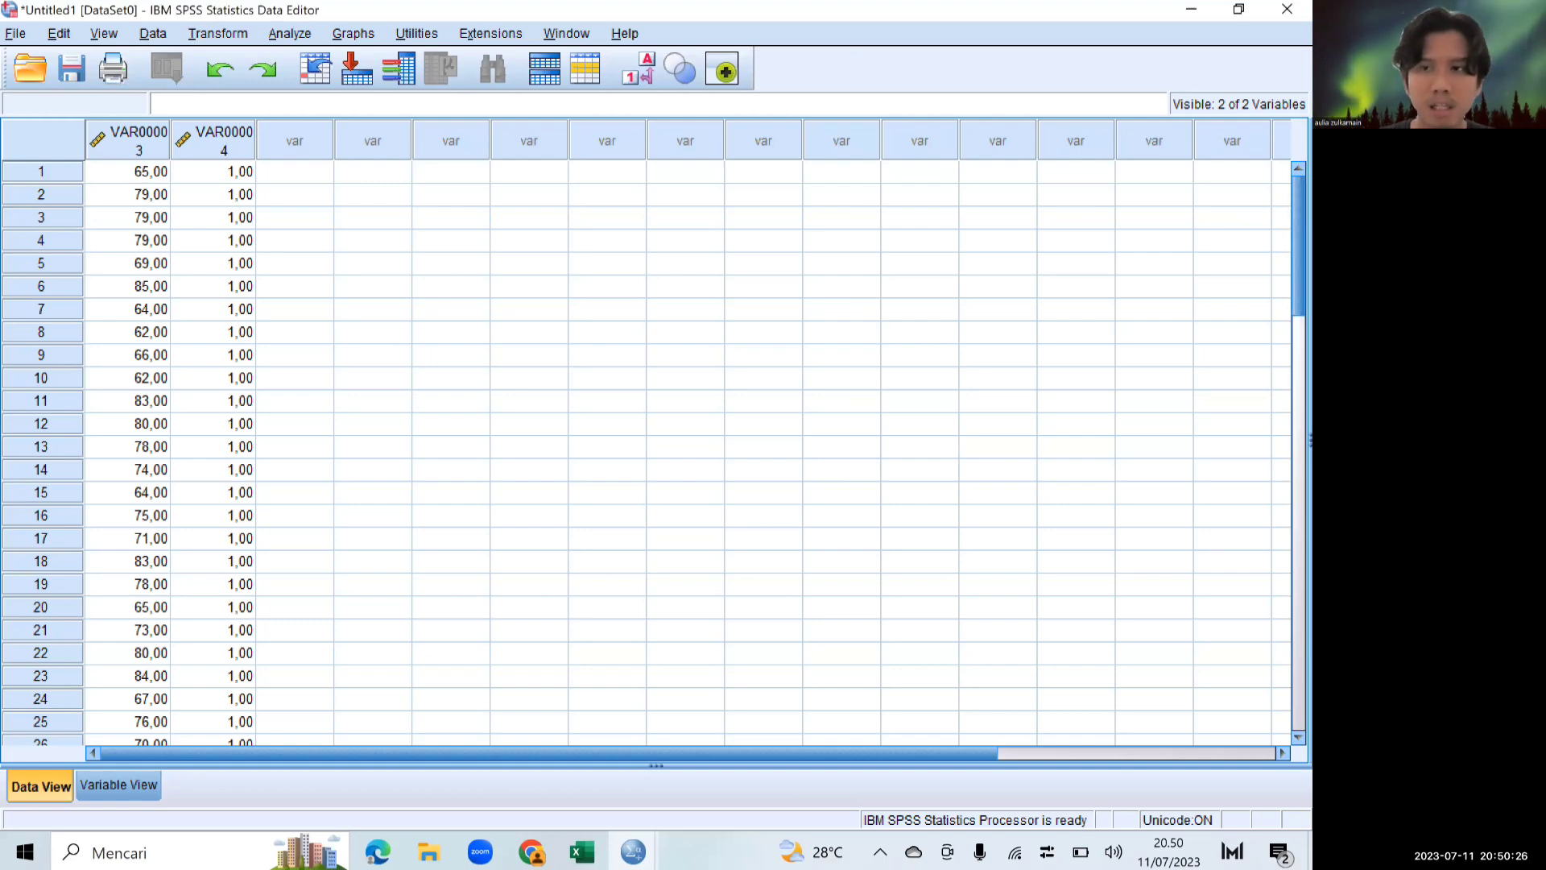
Step: Rename the score variable to "hasil" and the group code variable to "kelas" in the variable definitions
scroll(644, 451, "down", 4)
scroll(1264, 431, "down", 11)
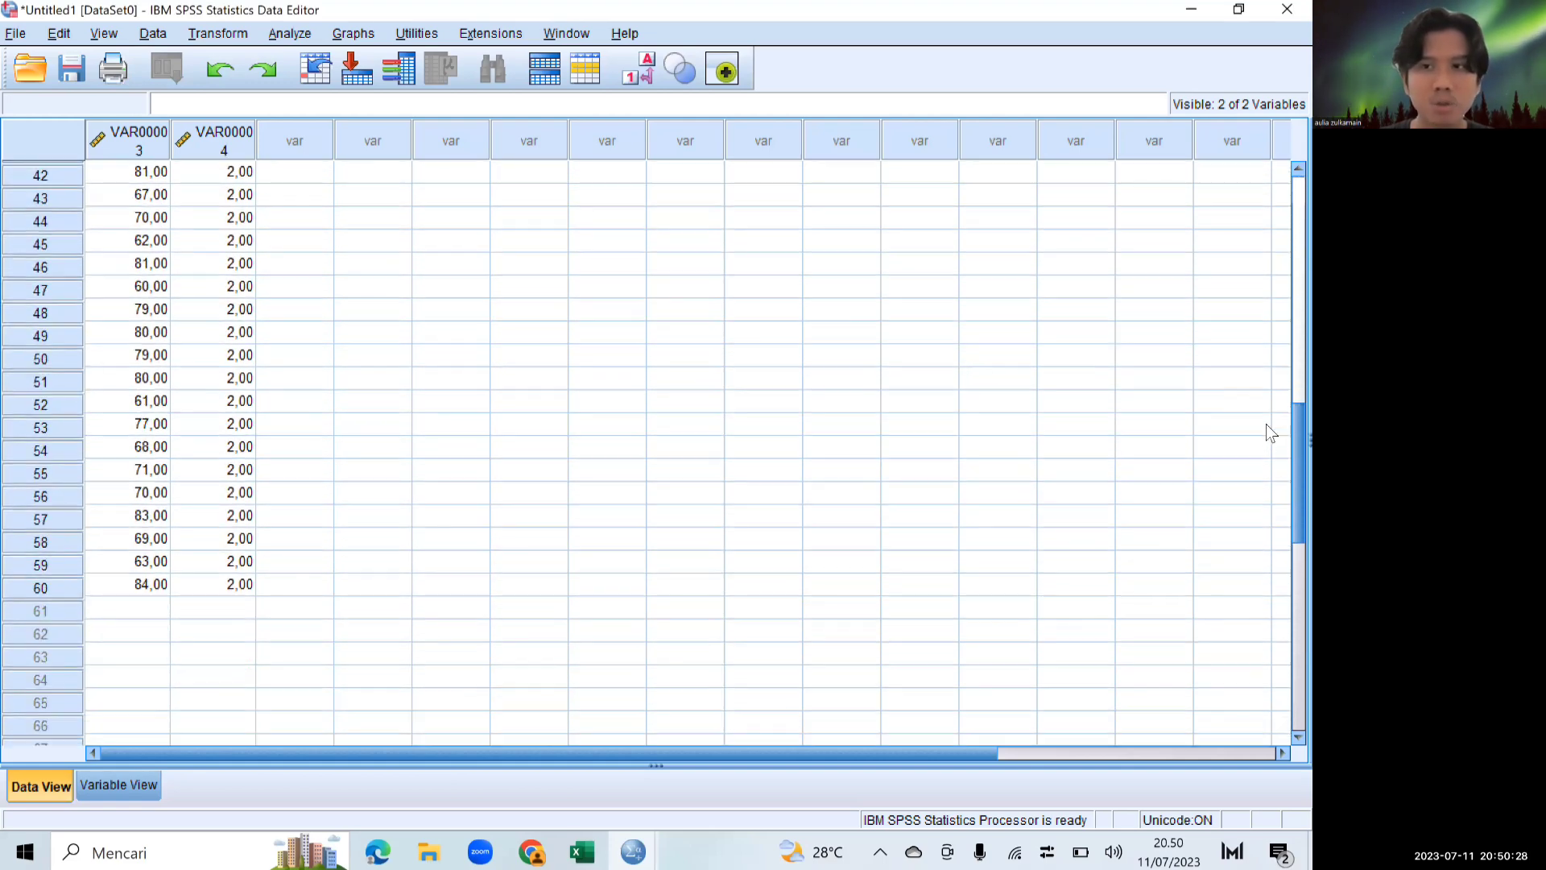
scroll(1264, 301, "up", 14)
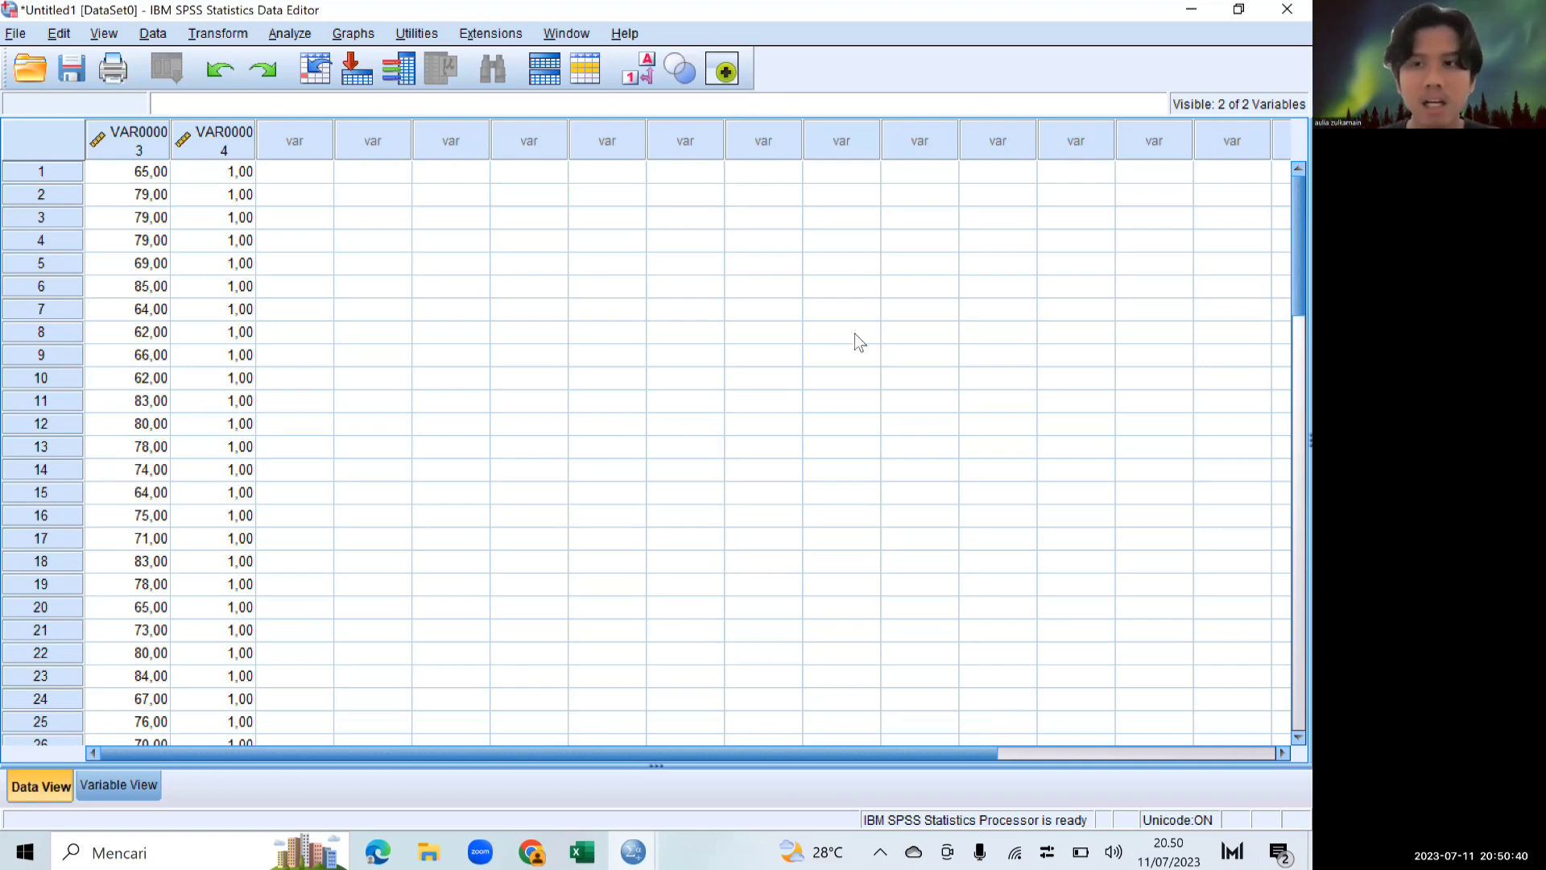
left_click(124, 793)
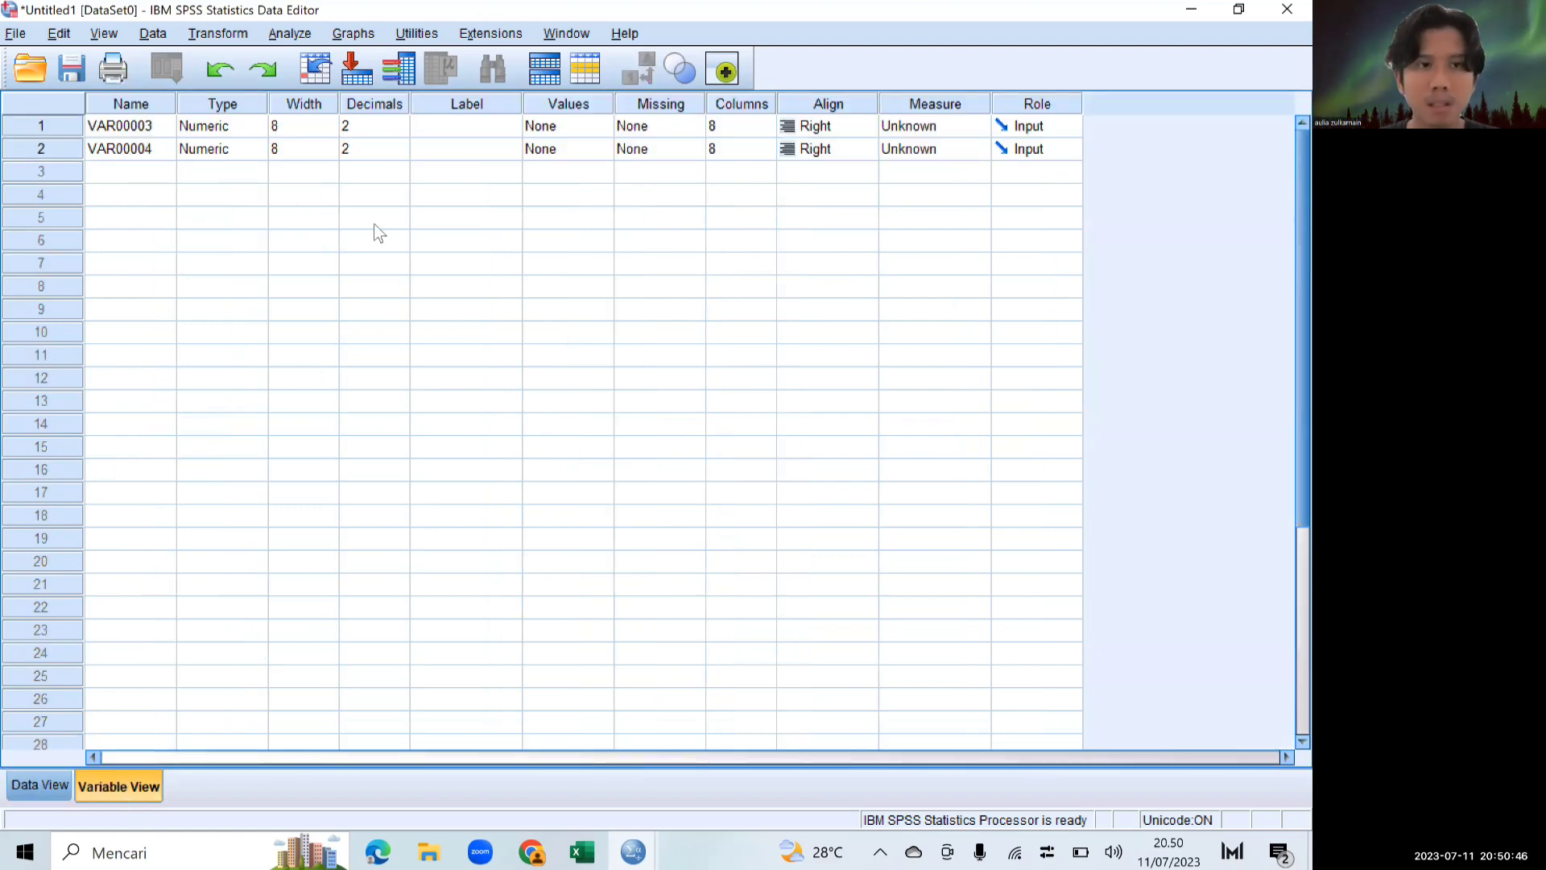
left_click(153, 123)
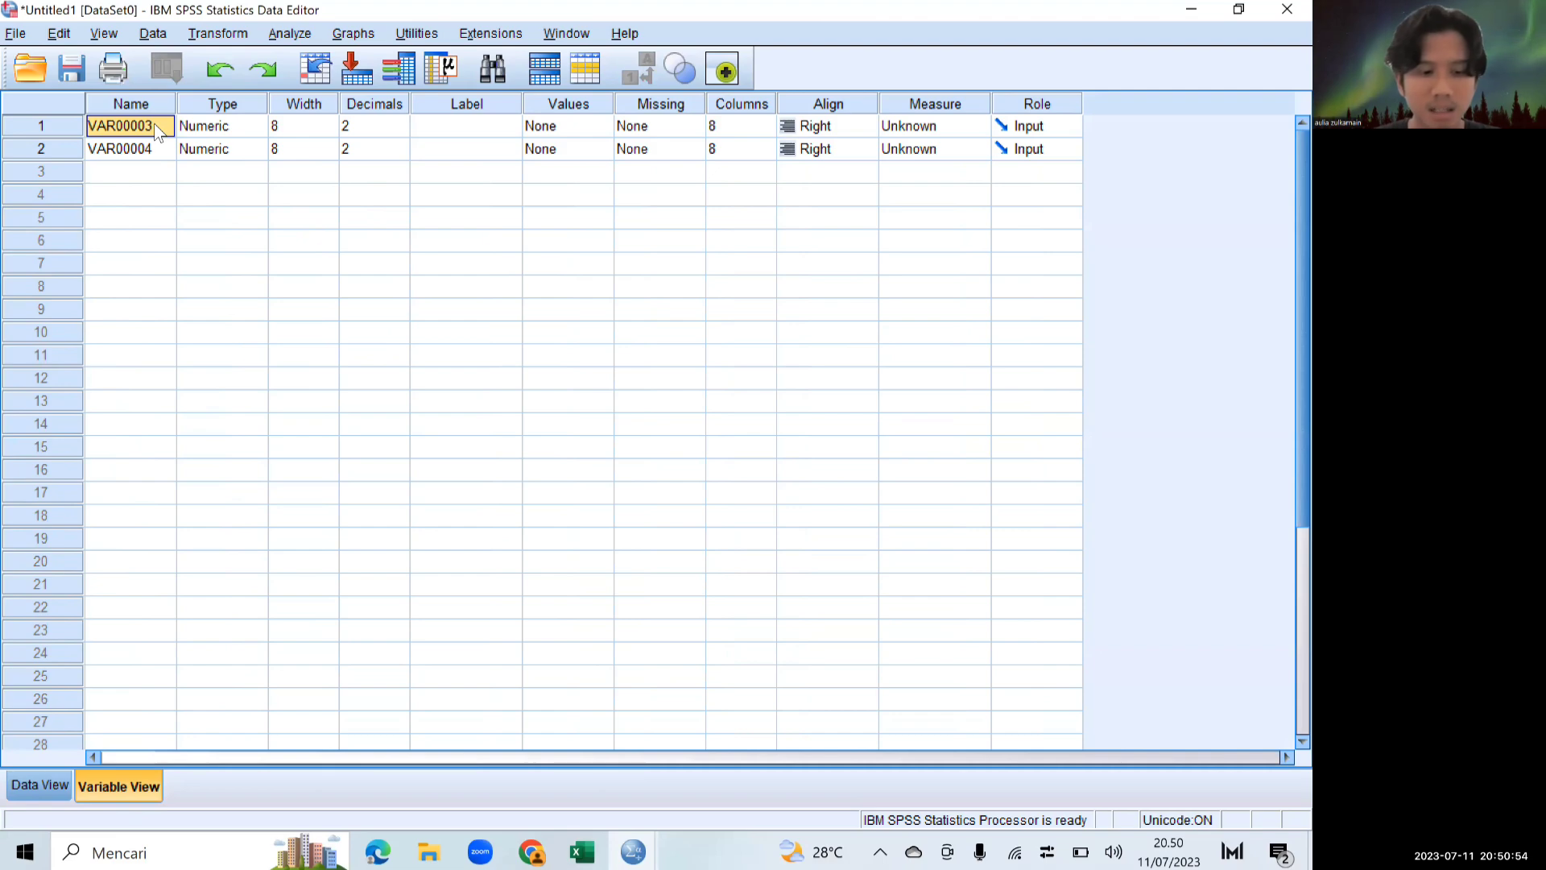
type("hasil")
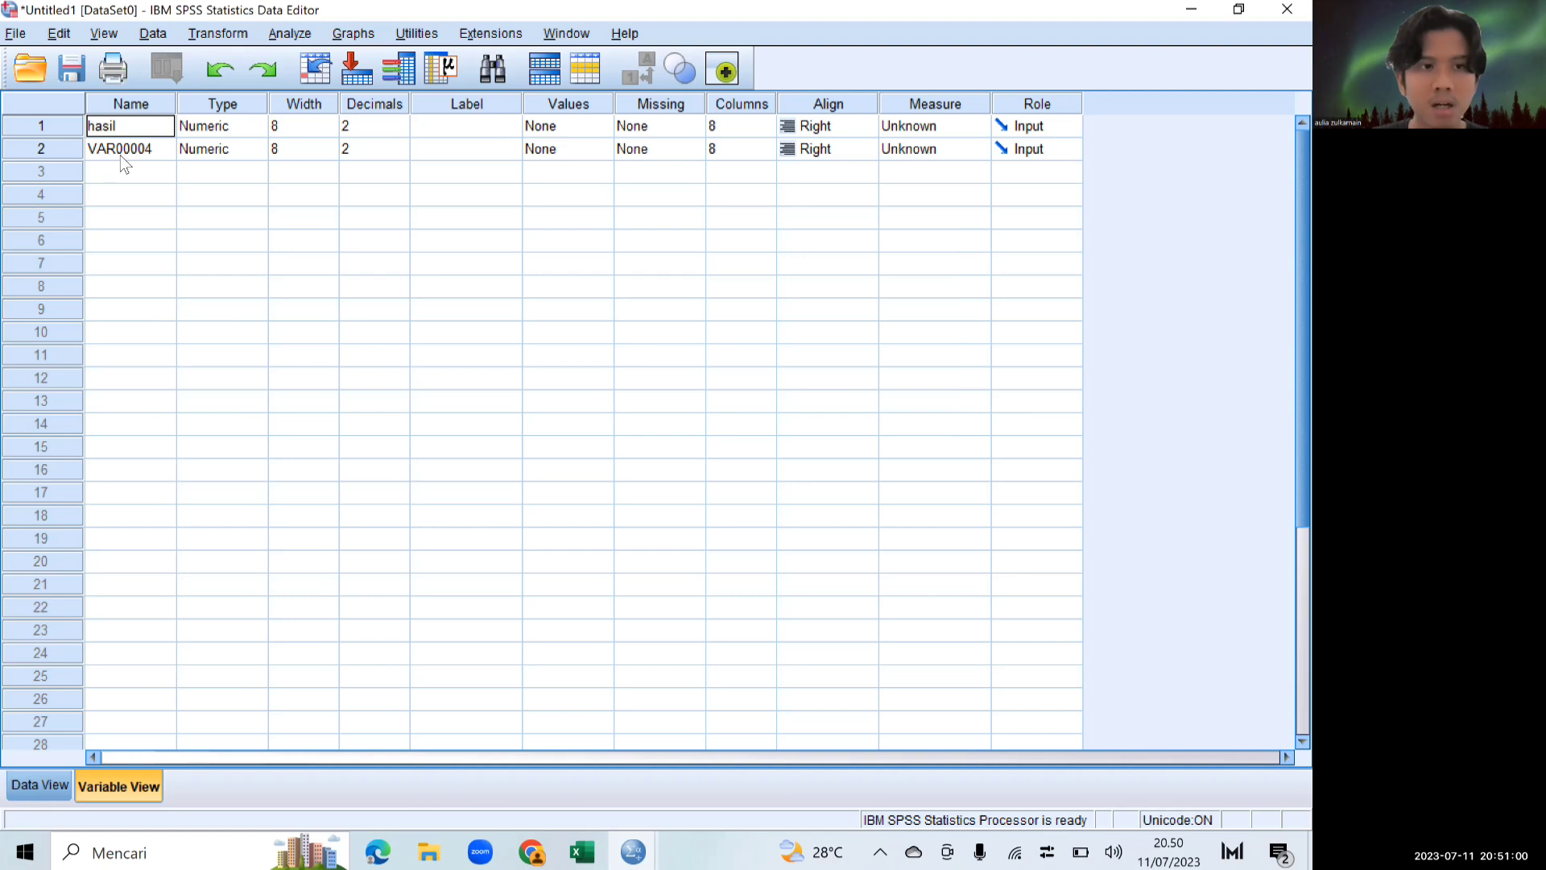
left_click(154, 149)
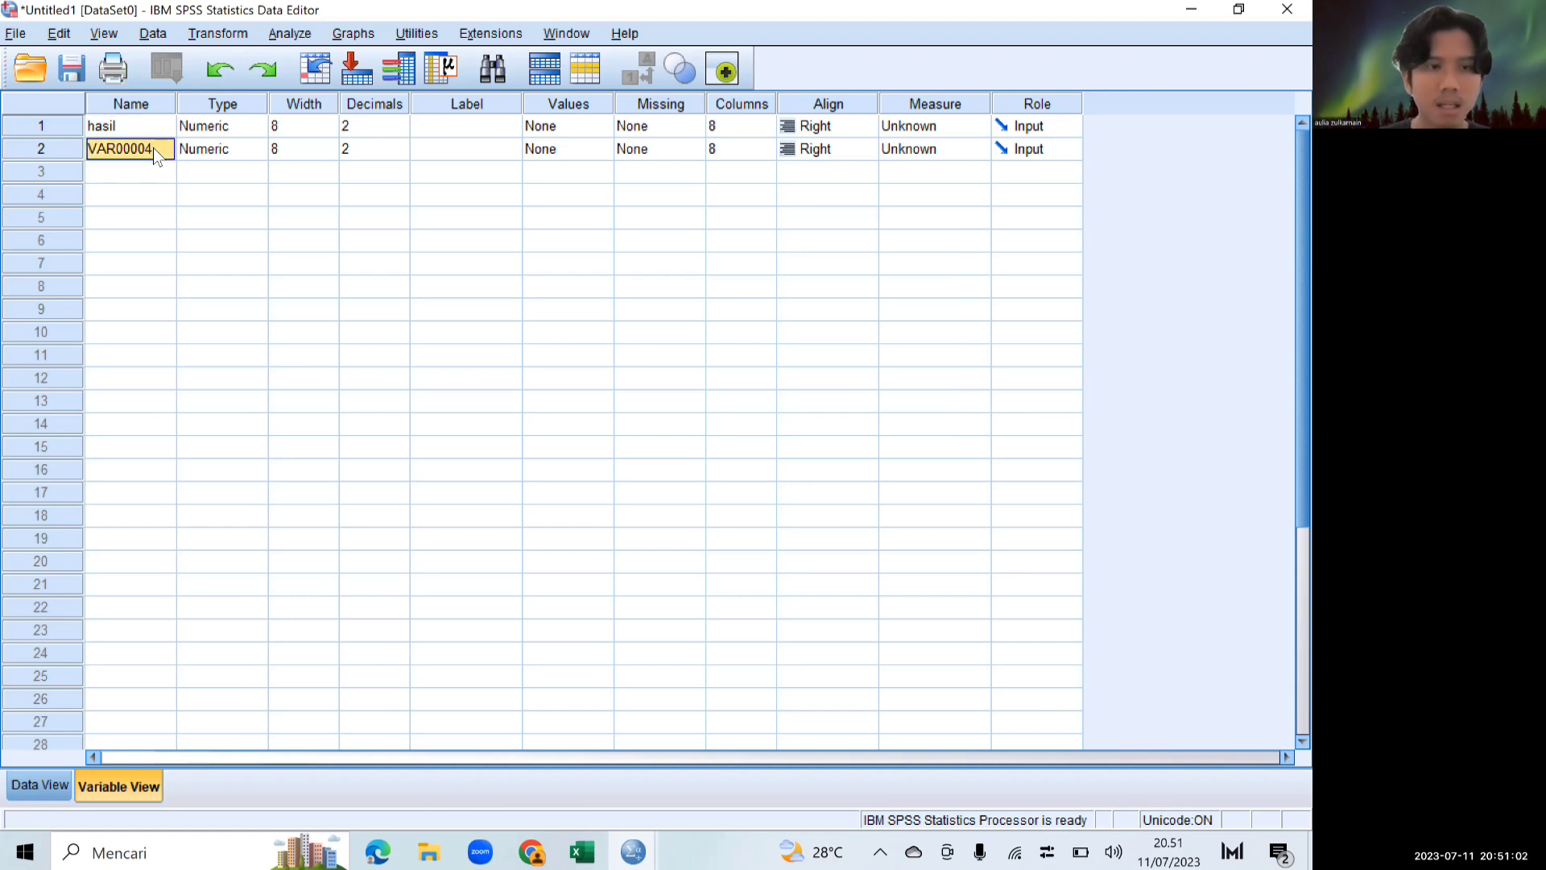
type("kela")
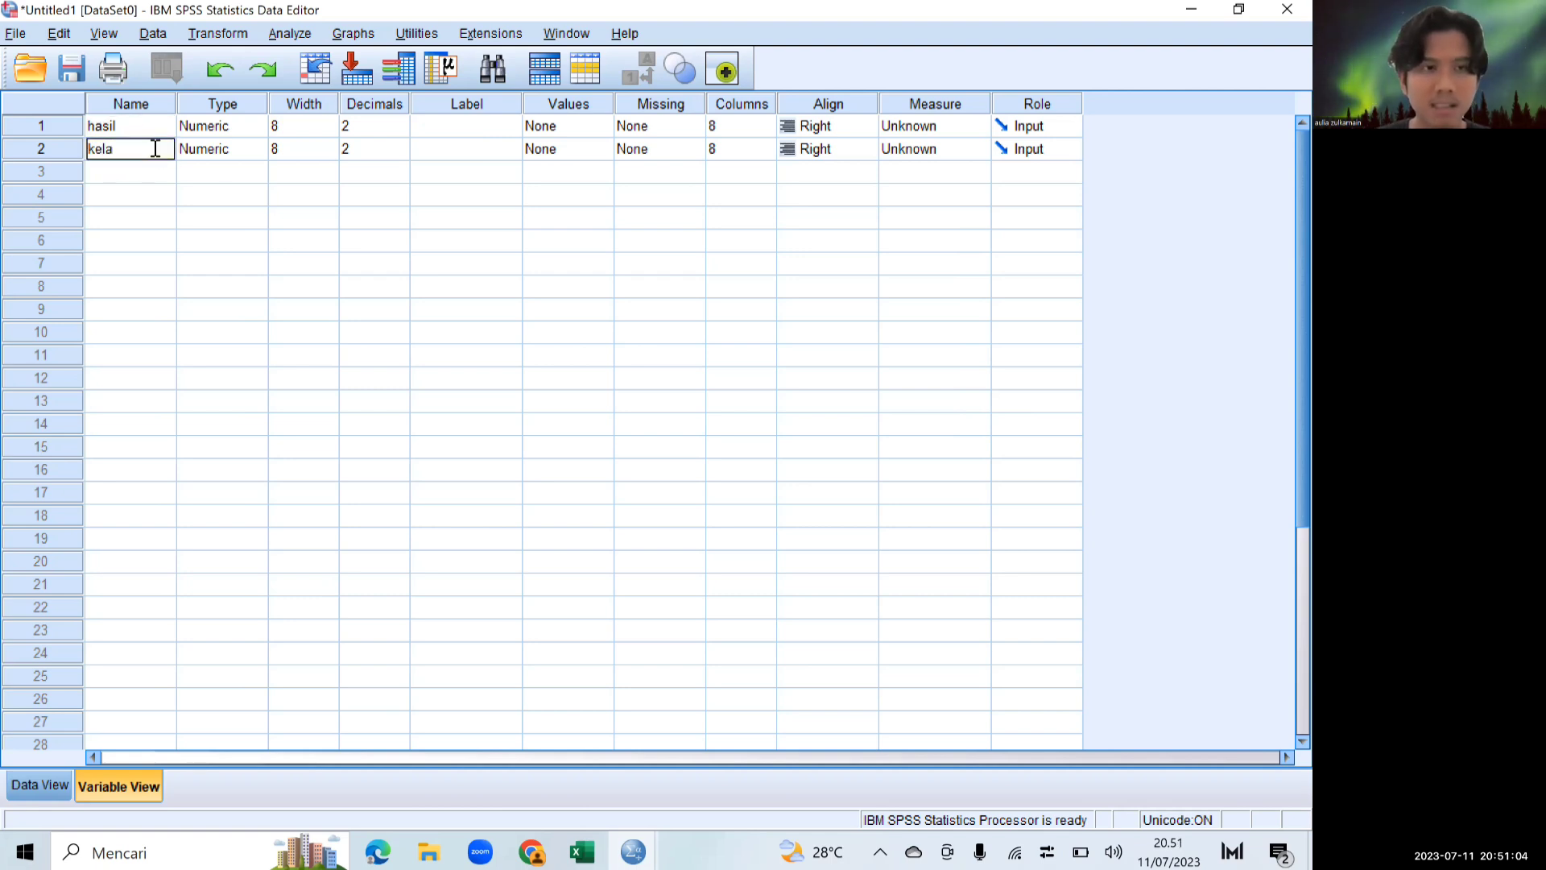
type("s")
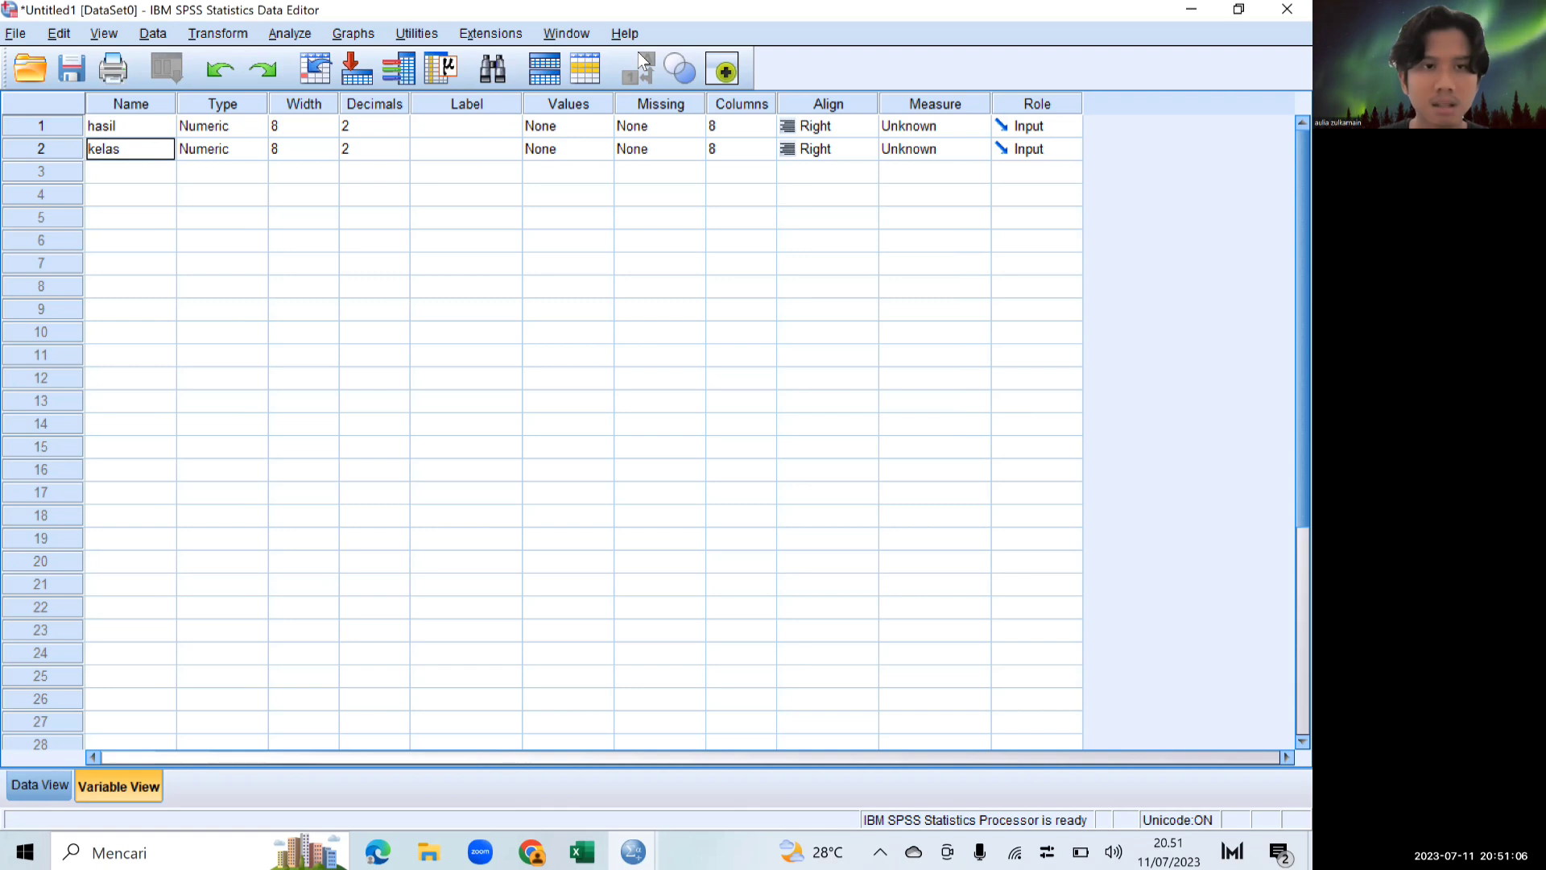
Step: Set the number of decimals to 0 for both the hasil and kelas variables
left_click(385, 125)
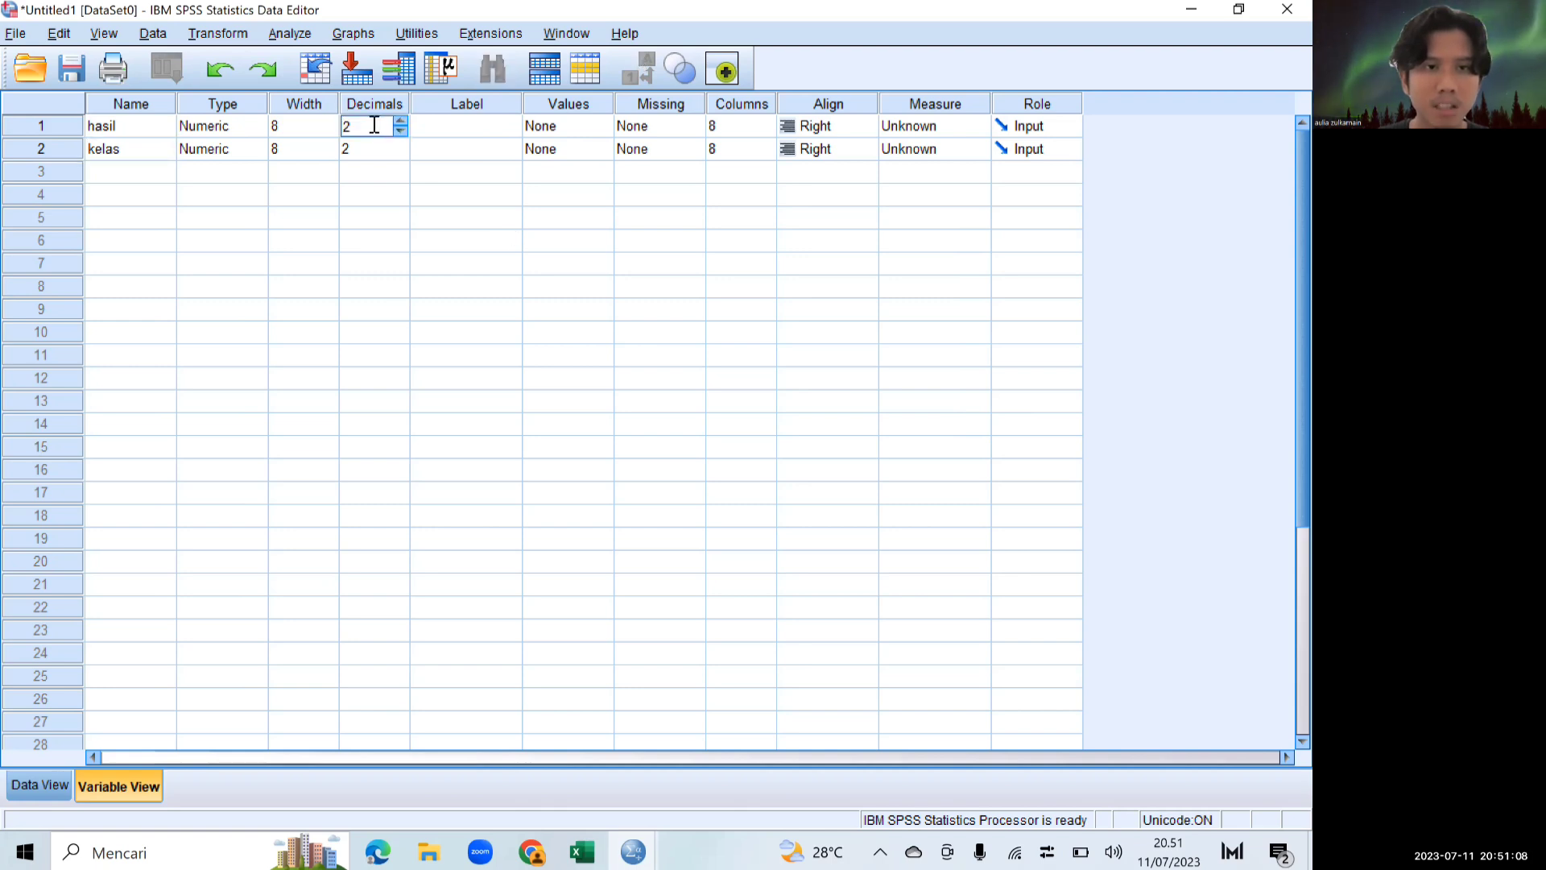
key("BackSpace")
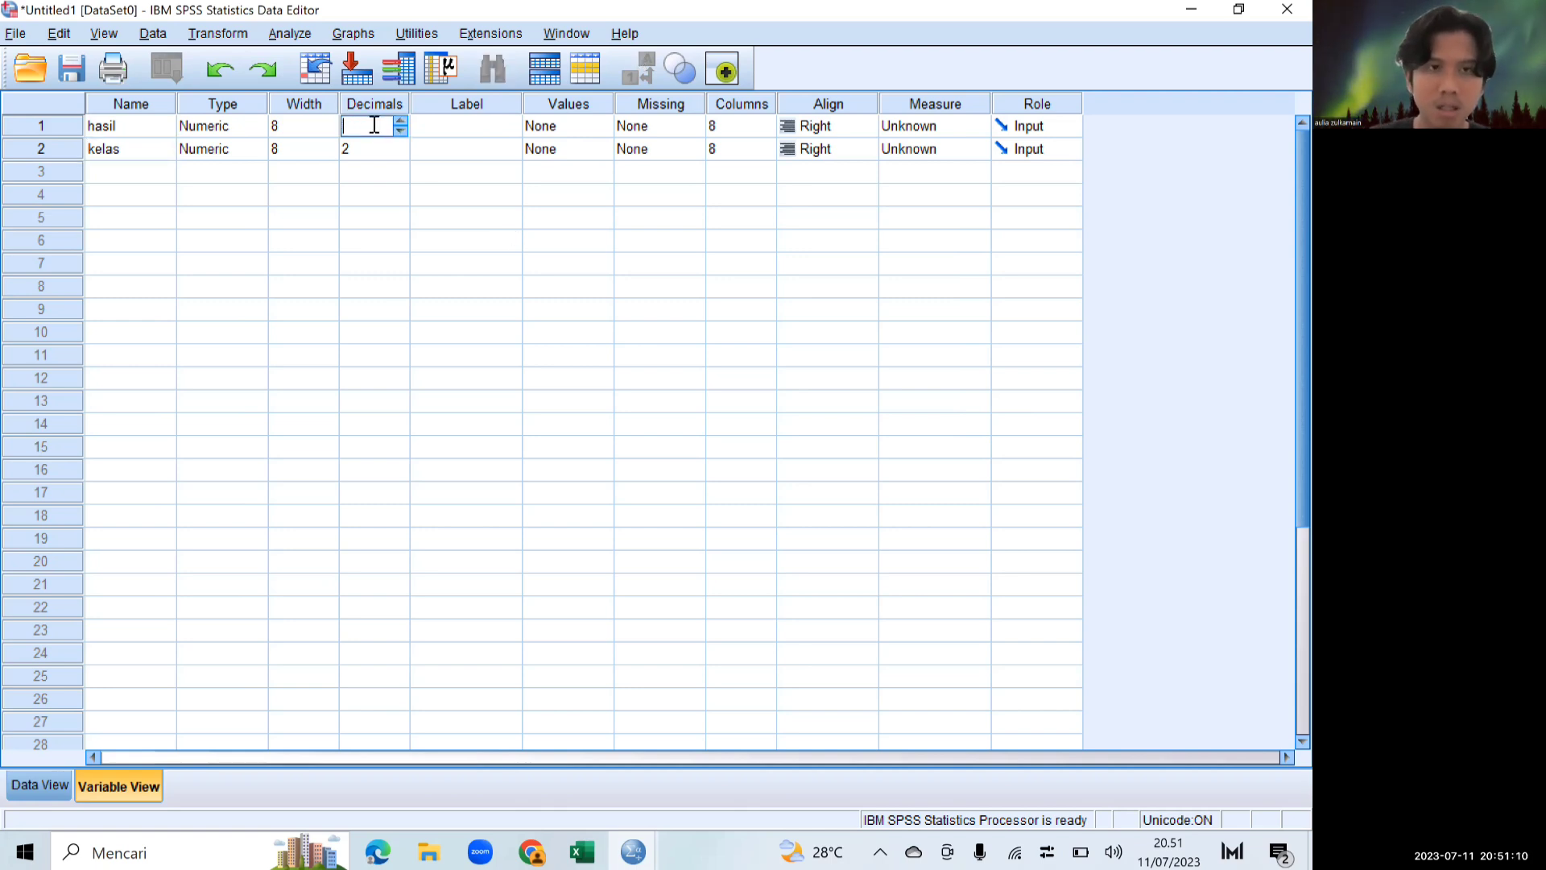
type("0")
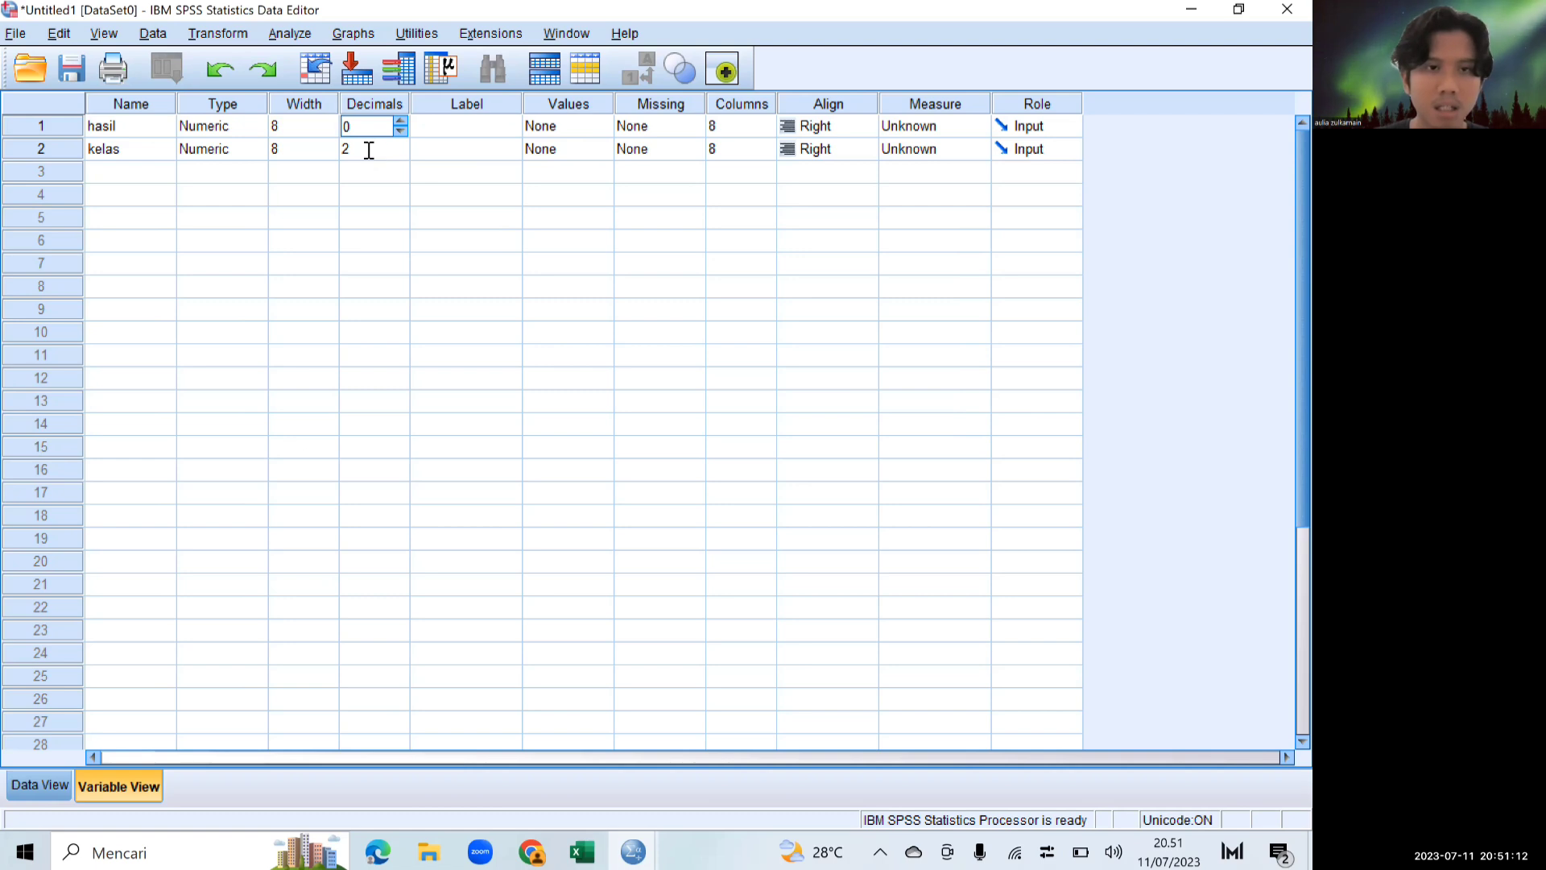
left_click(368, 151)
key("BackSpace")
type("0")
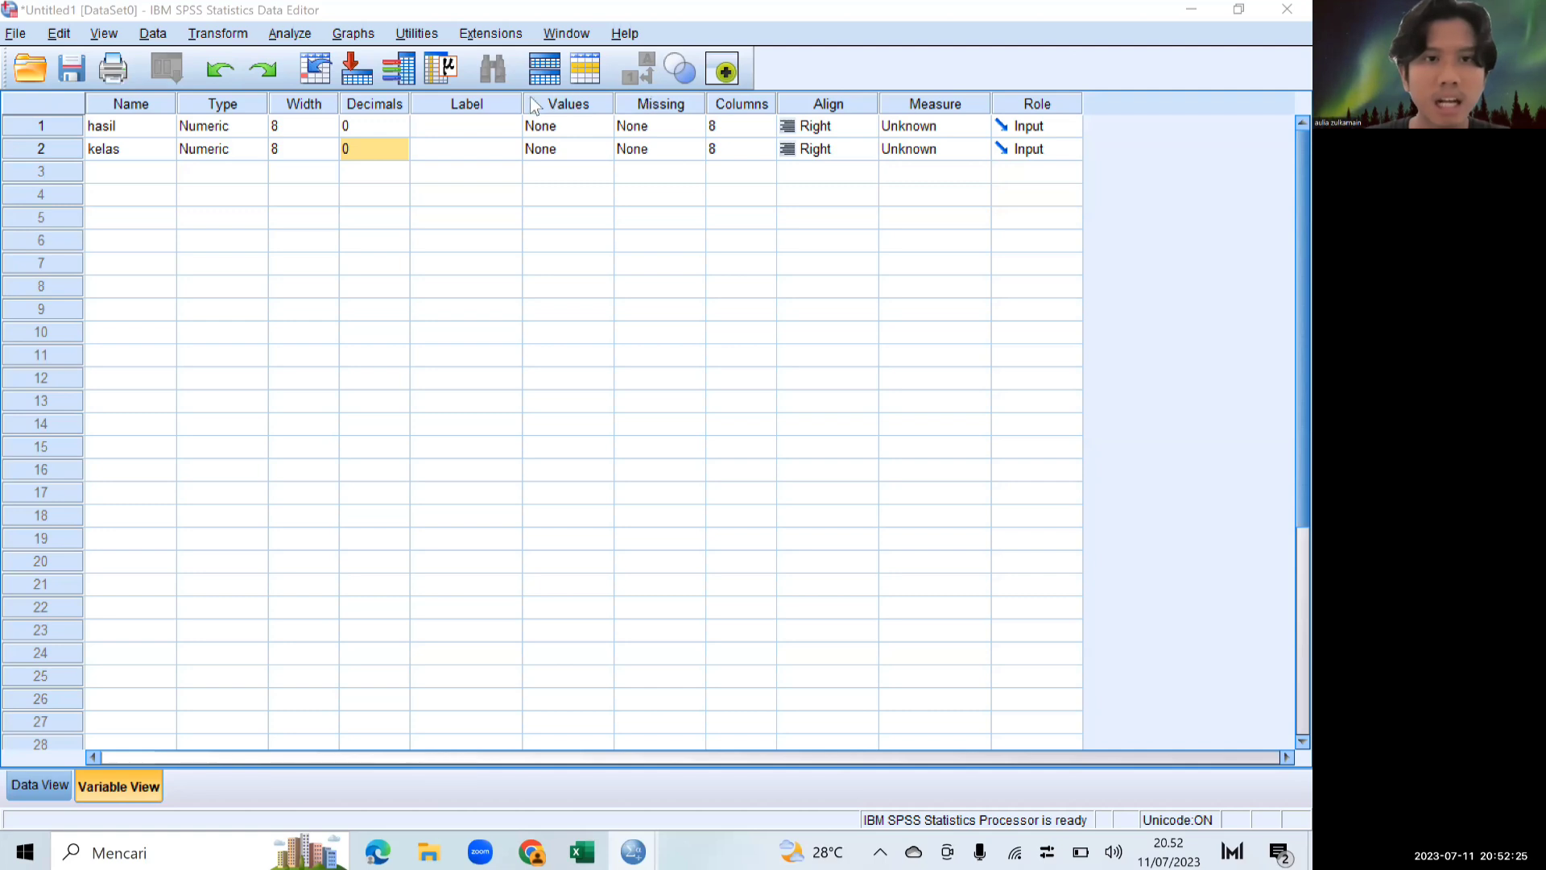
Step: Give the hasil variable the label "hasil belajar statistika" and widen the Label column to fit the text
left_click(477, 123)
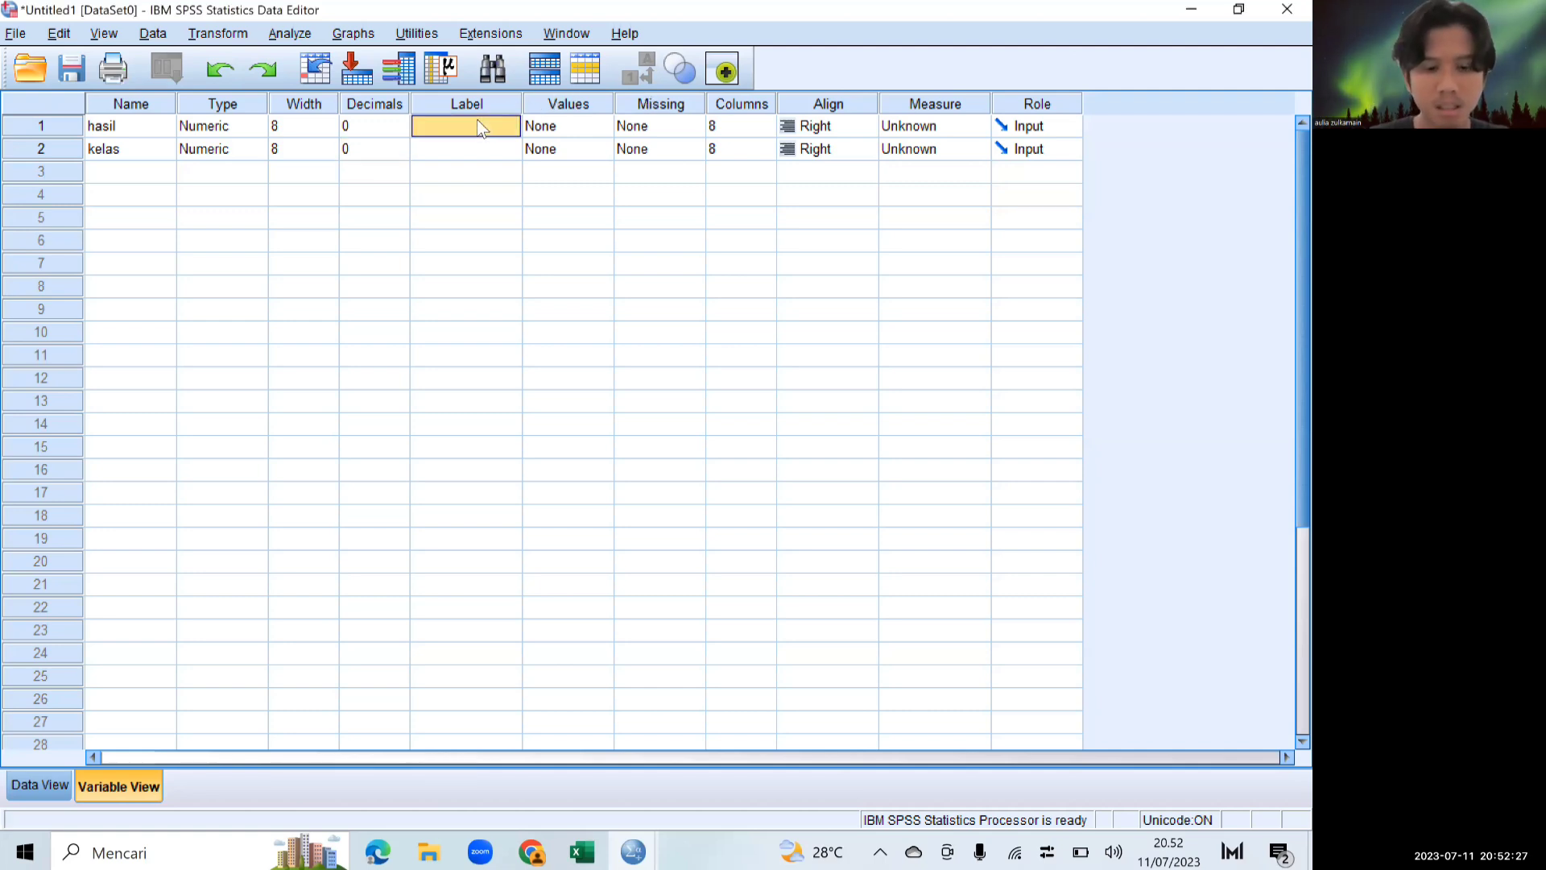
type("has")
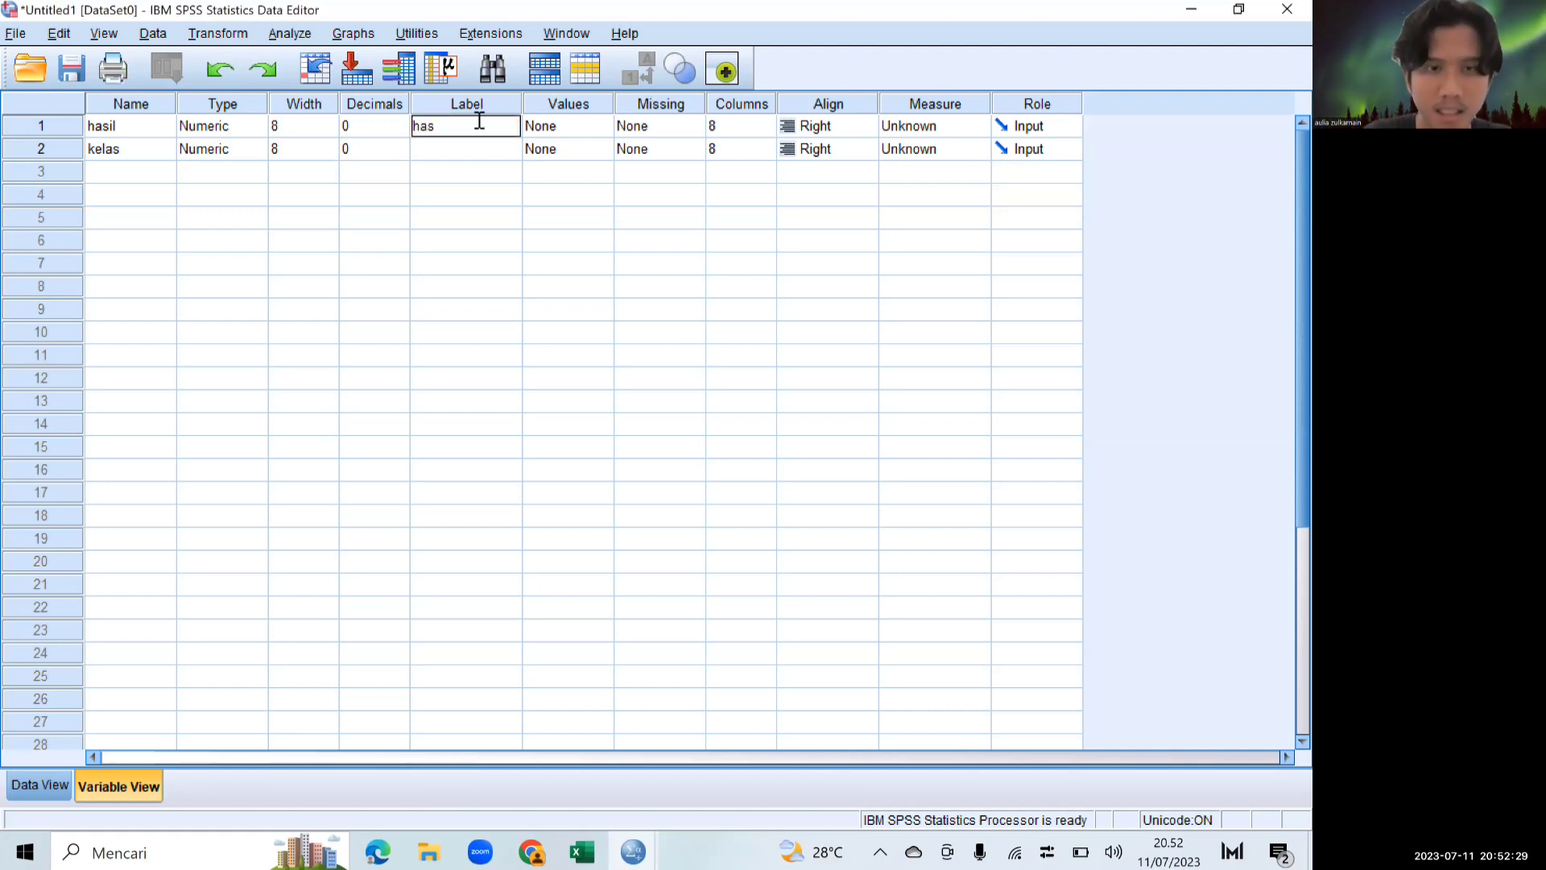
type("il belajar")
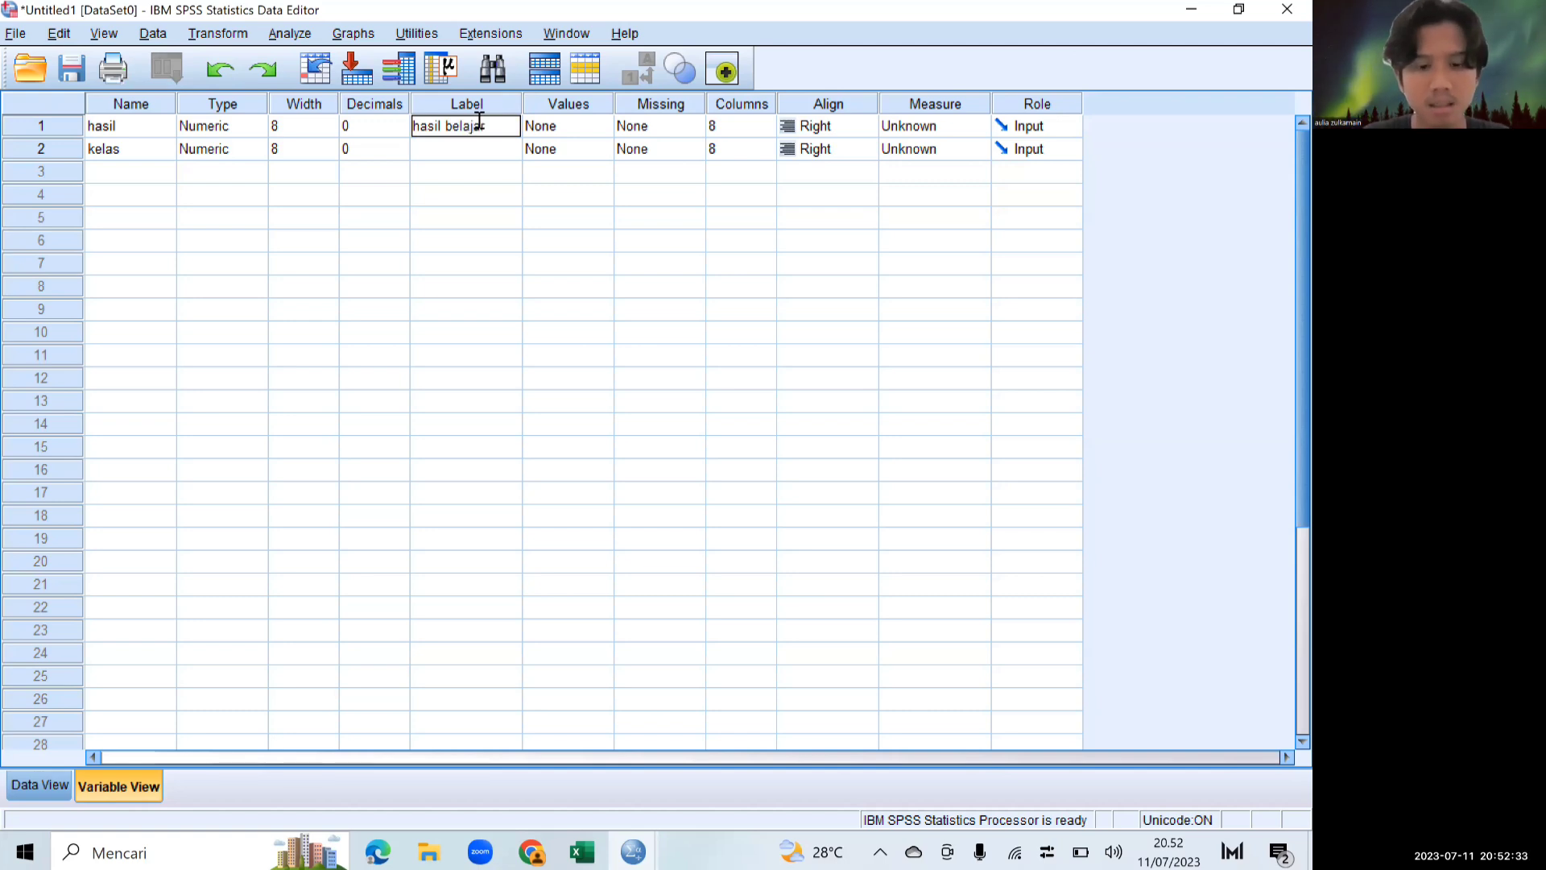
type(" statistika")
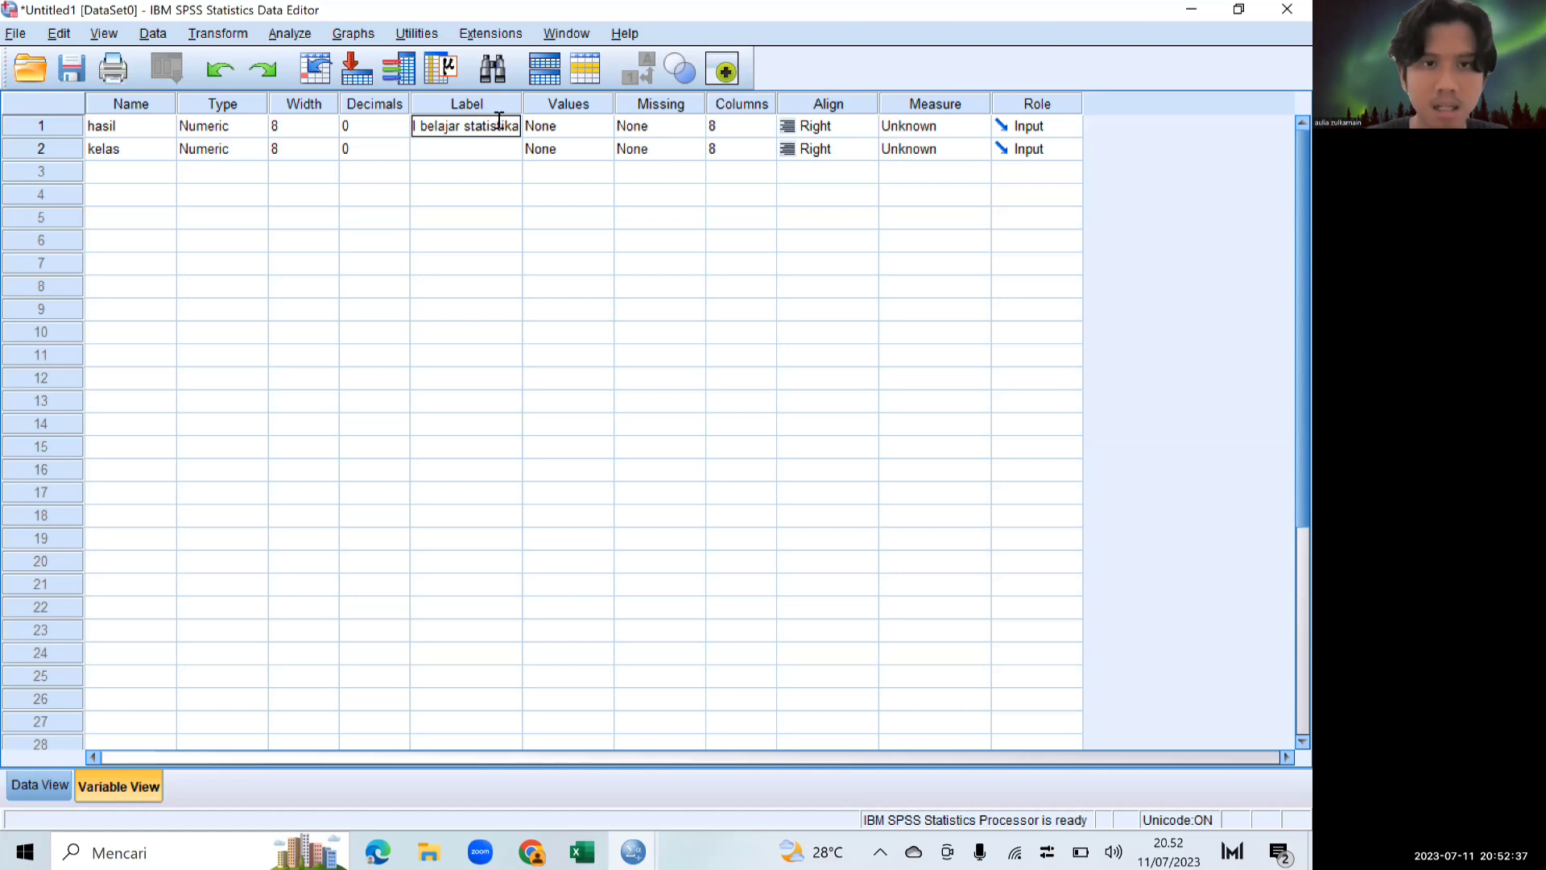
left_click_drag(522, 107, 550, 106)
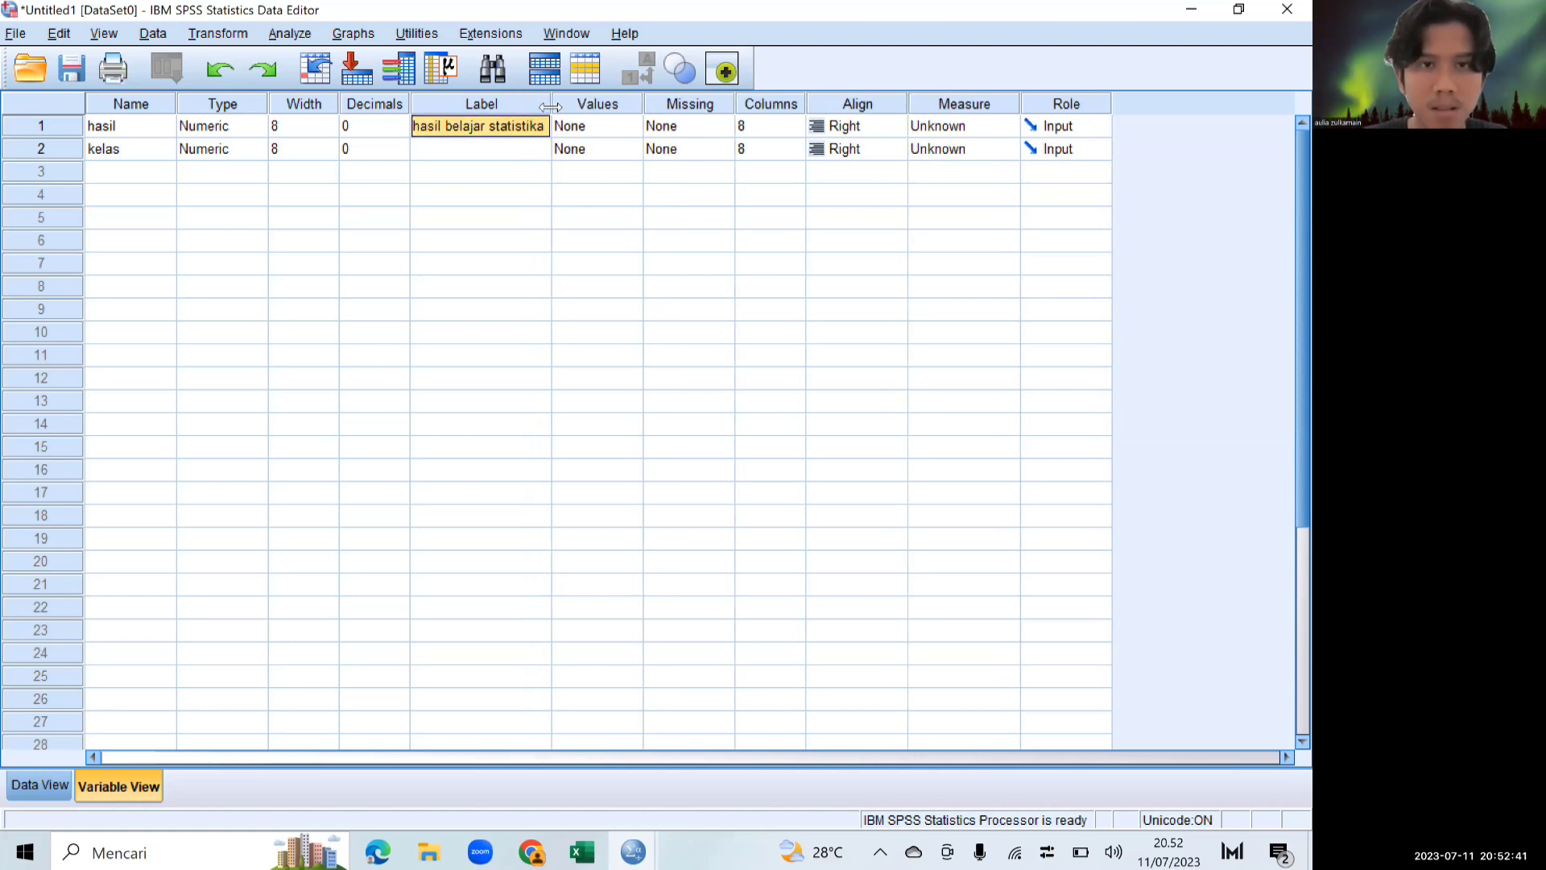
Step: Give the kelas variable the label "kelas"
left_click(523, 143)
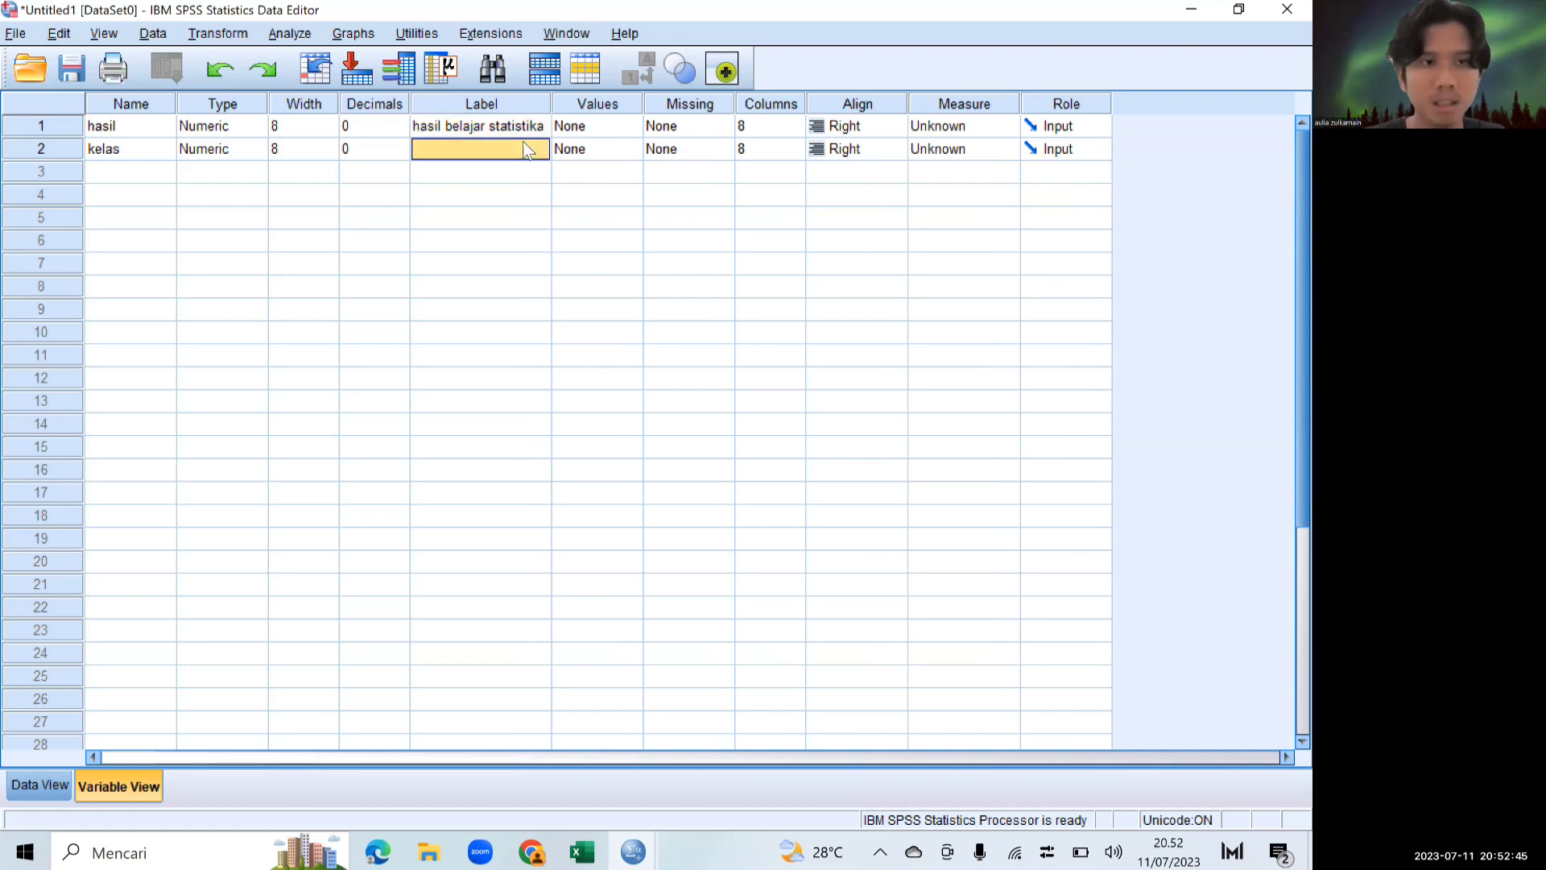
type("kelas")
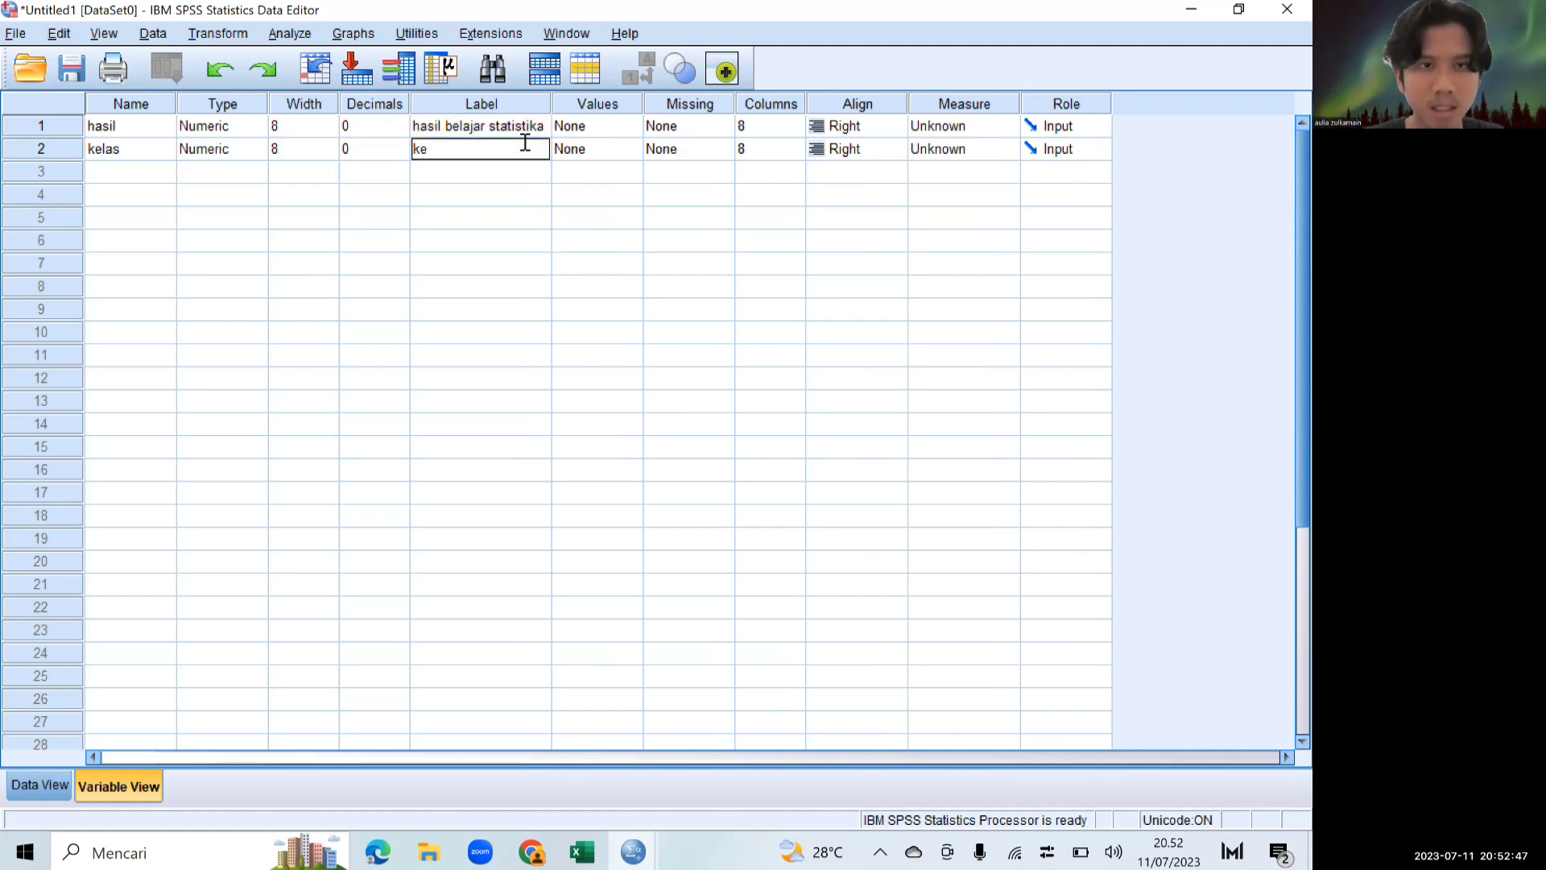
left_click(531, 196)
left_click(546, 176)
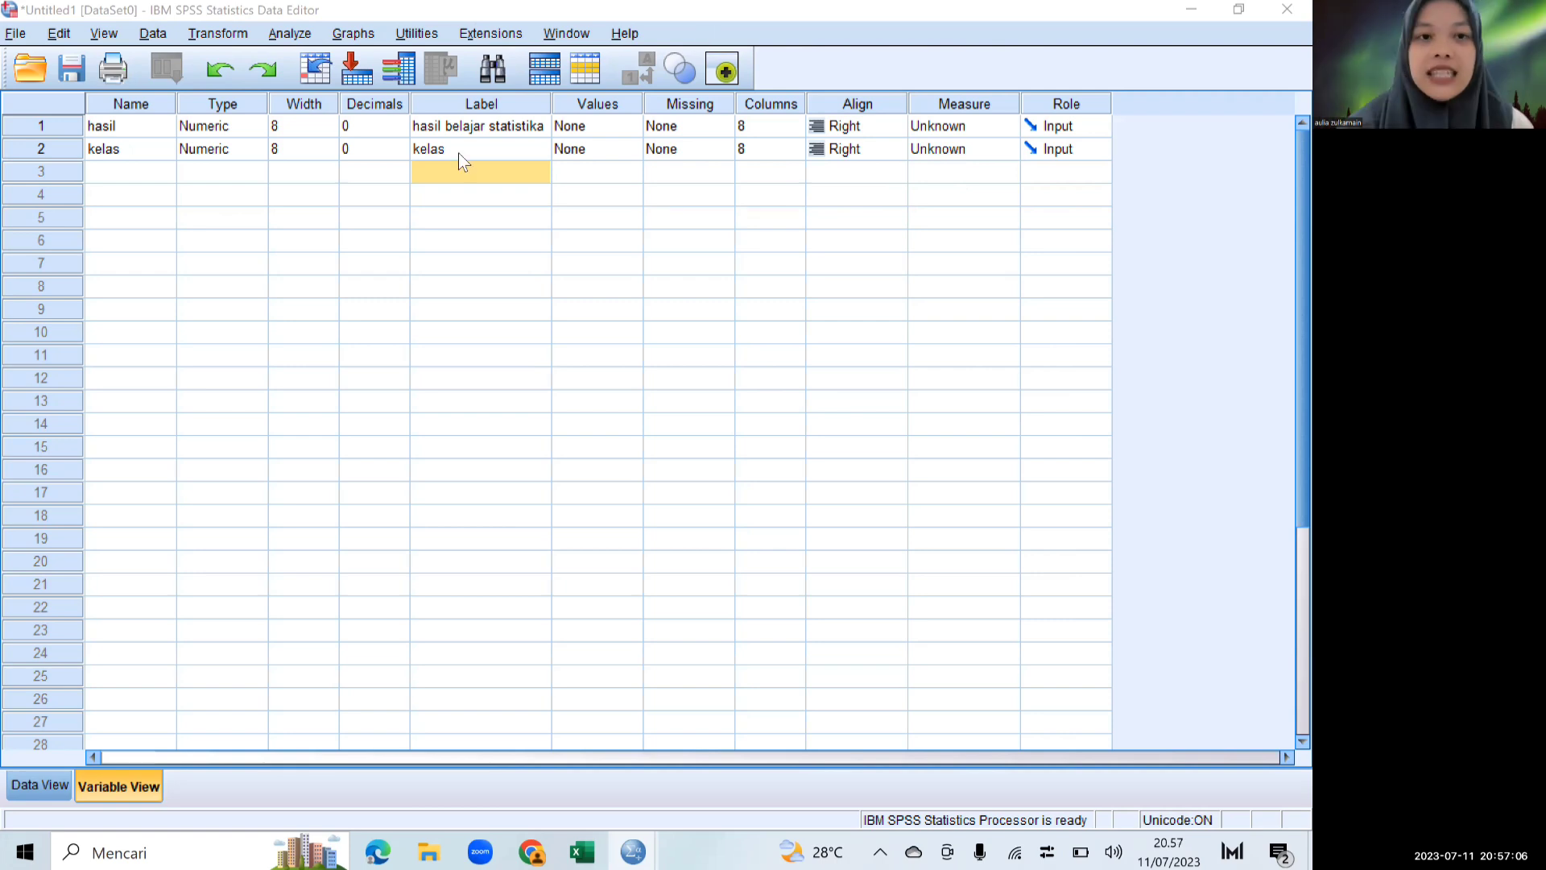
Step: Add a value label to the kelas variable that defines value 1 as "KLS A"
left_click(596, 149)
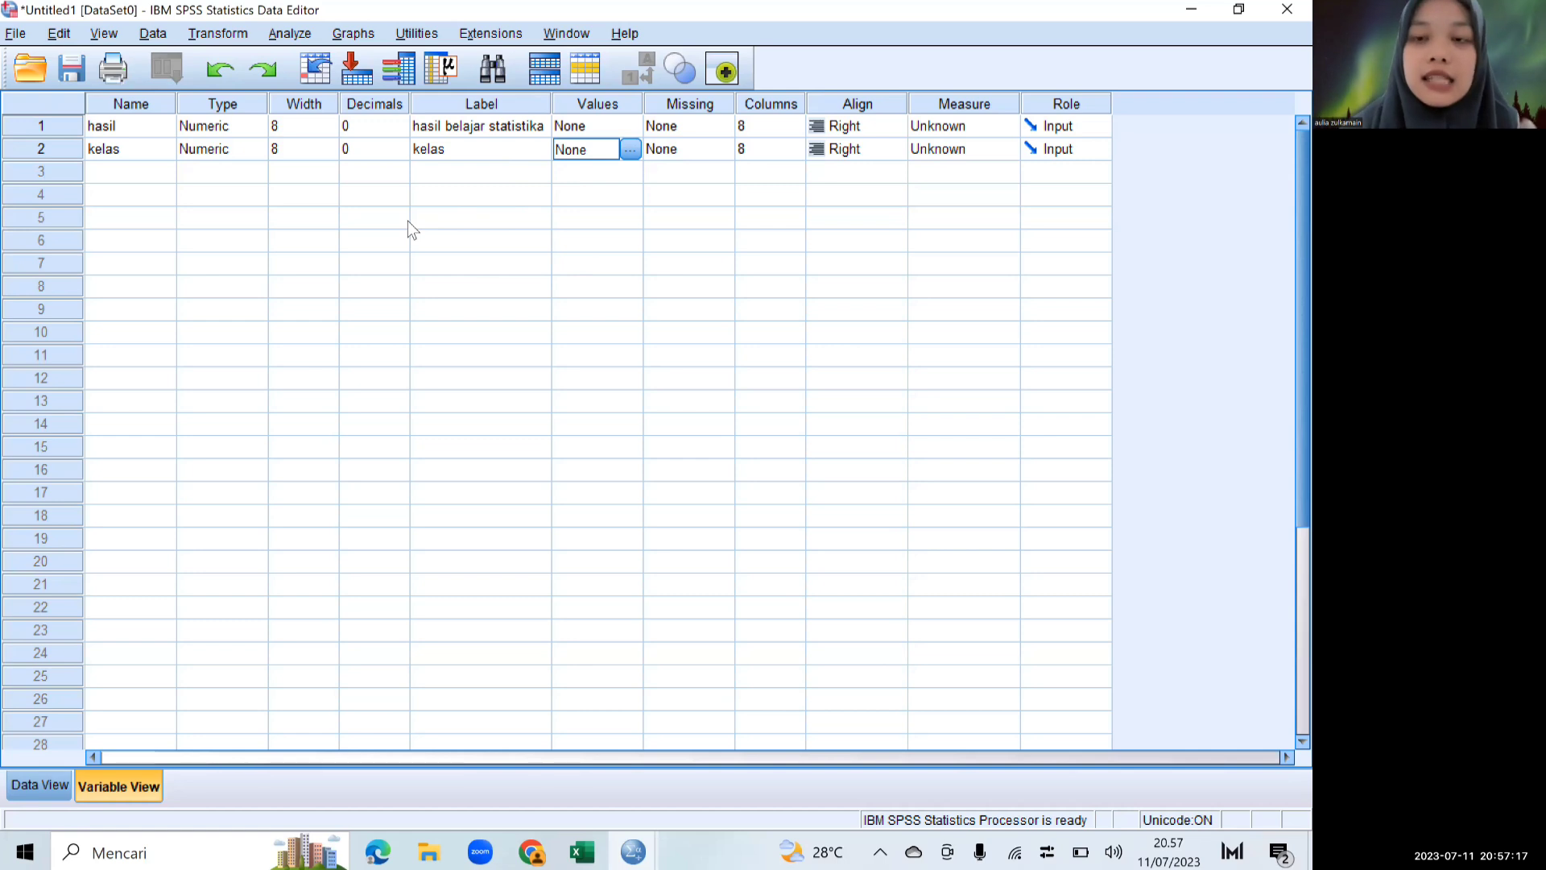
left_click(629, 152)
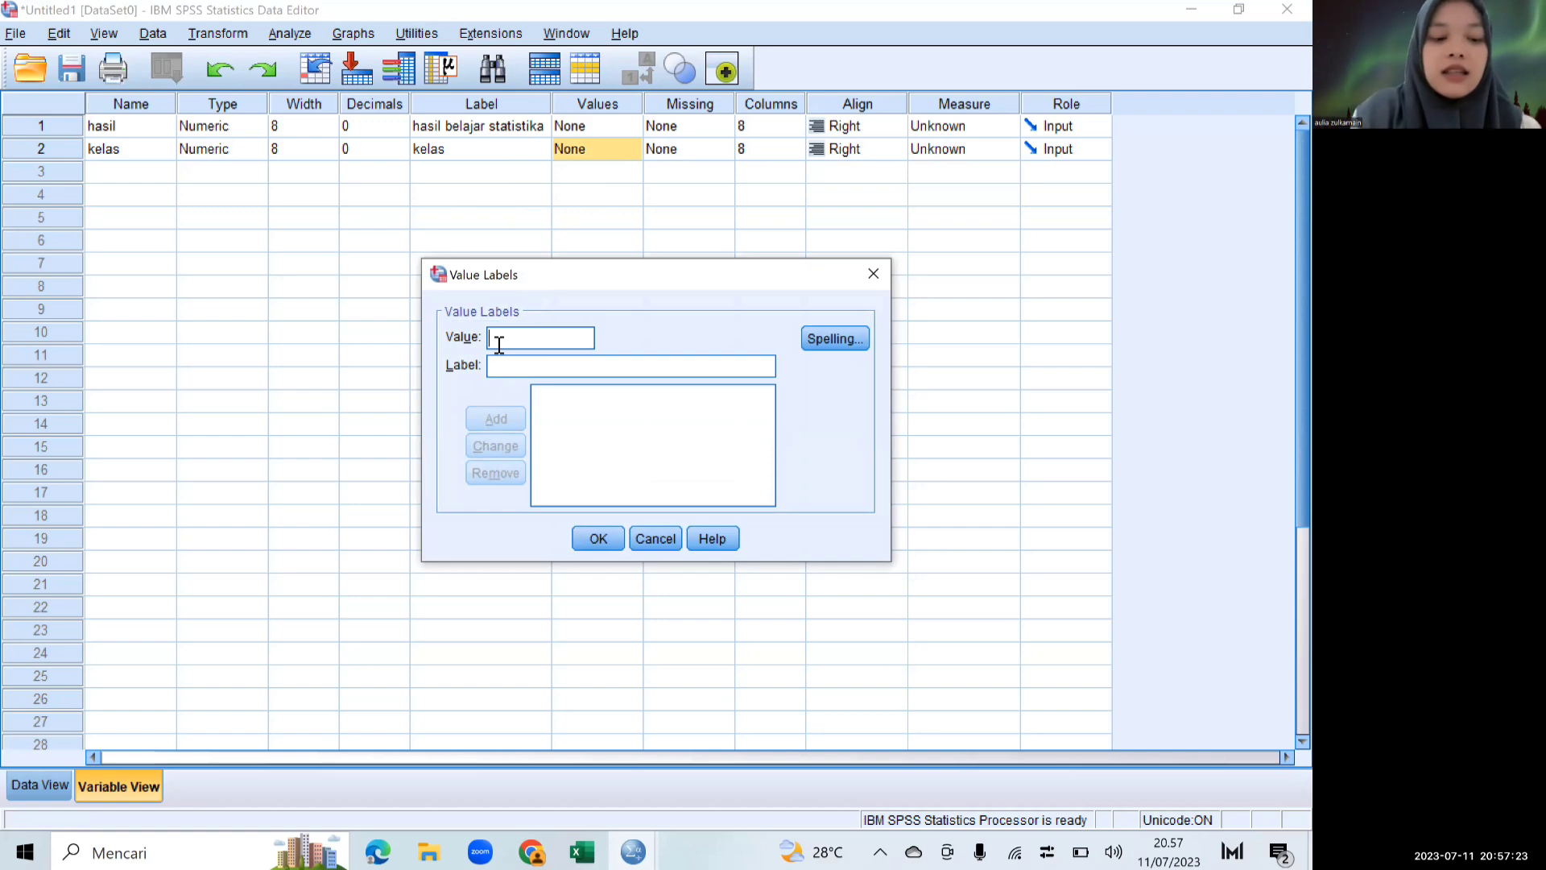
type("1")
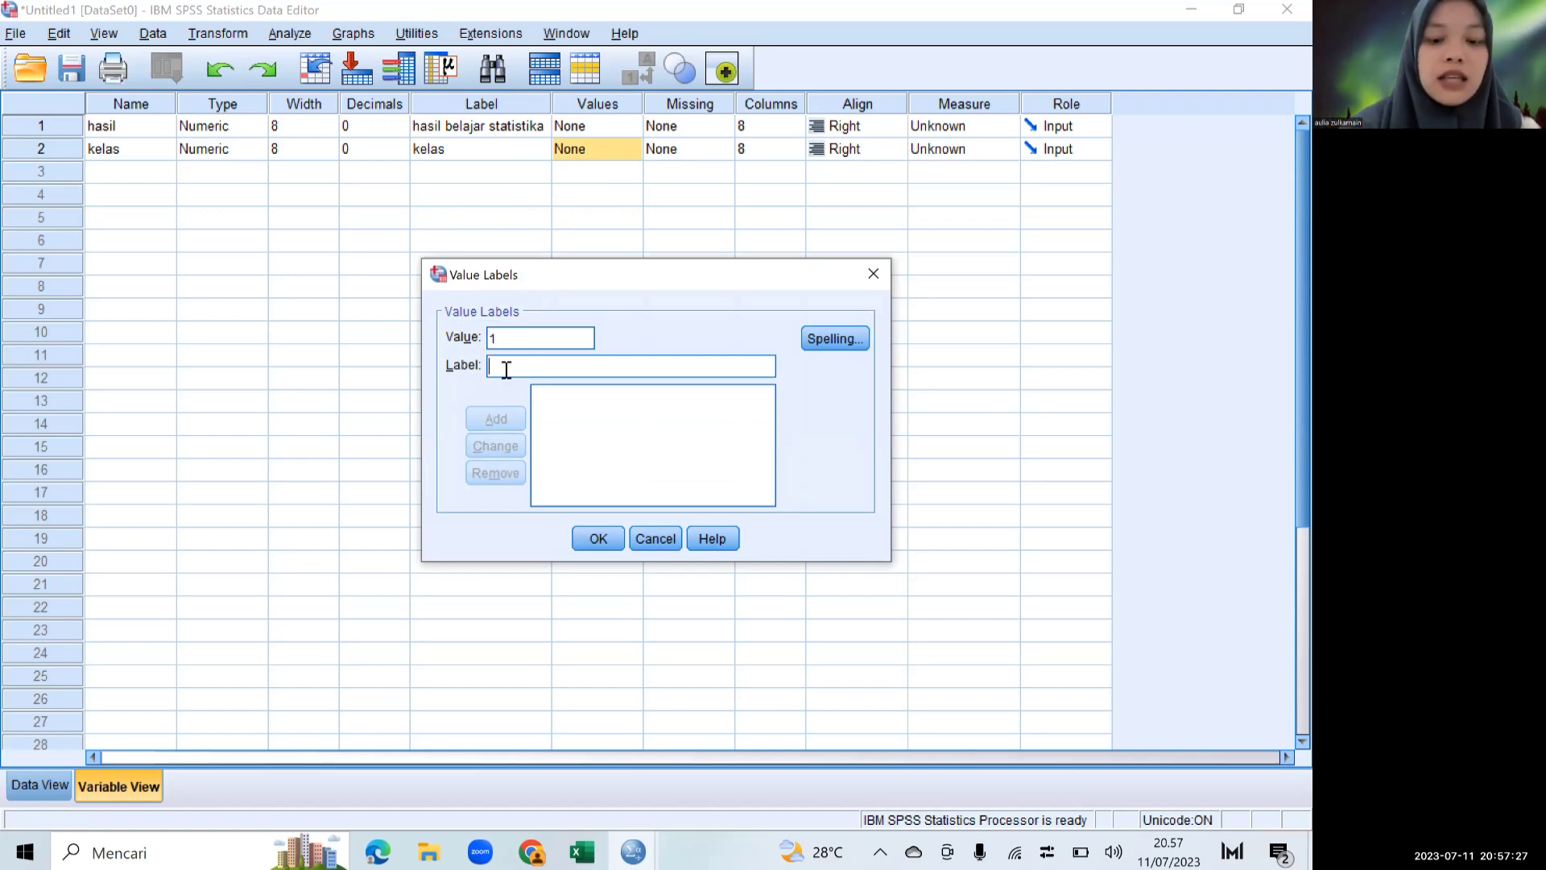
left_click(506, 367)
type("KL")
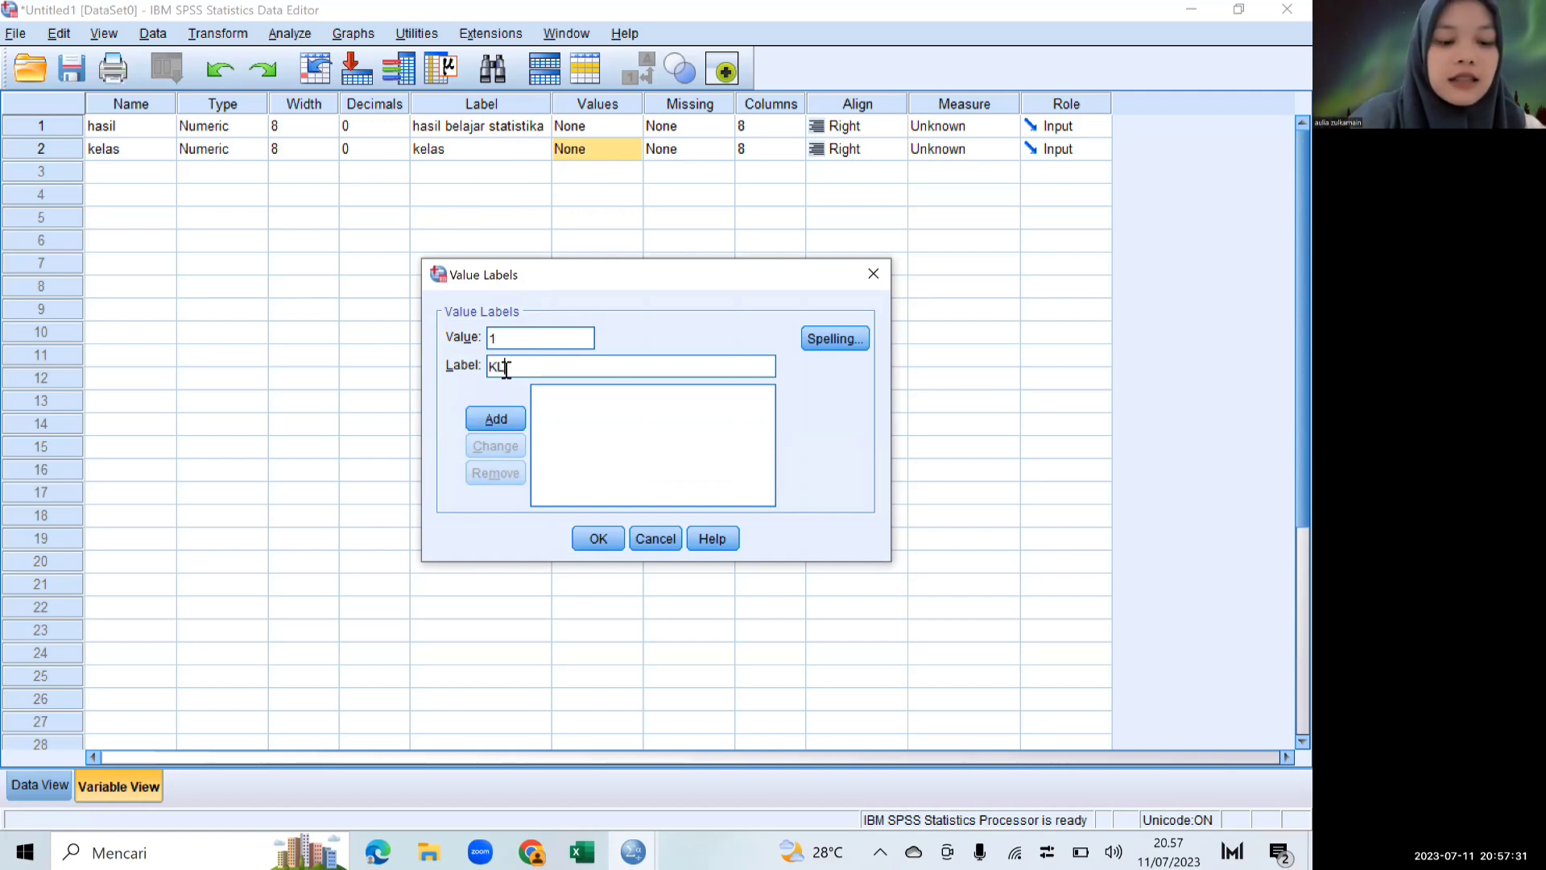
type("B")
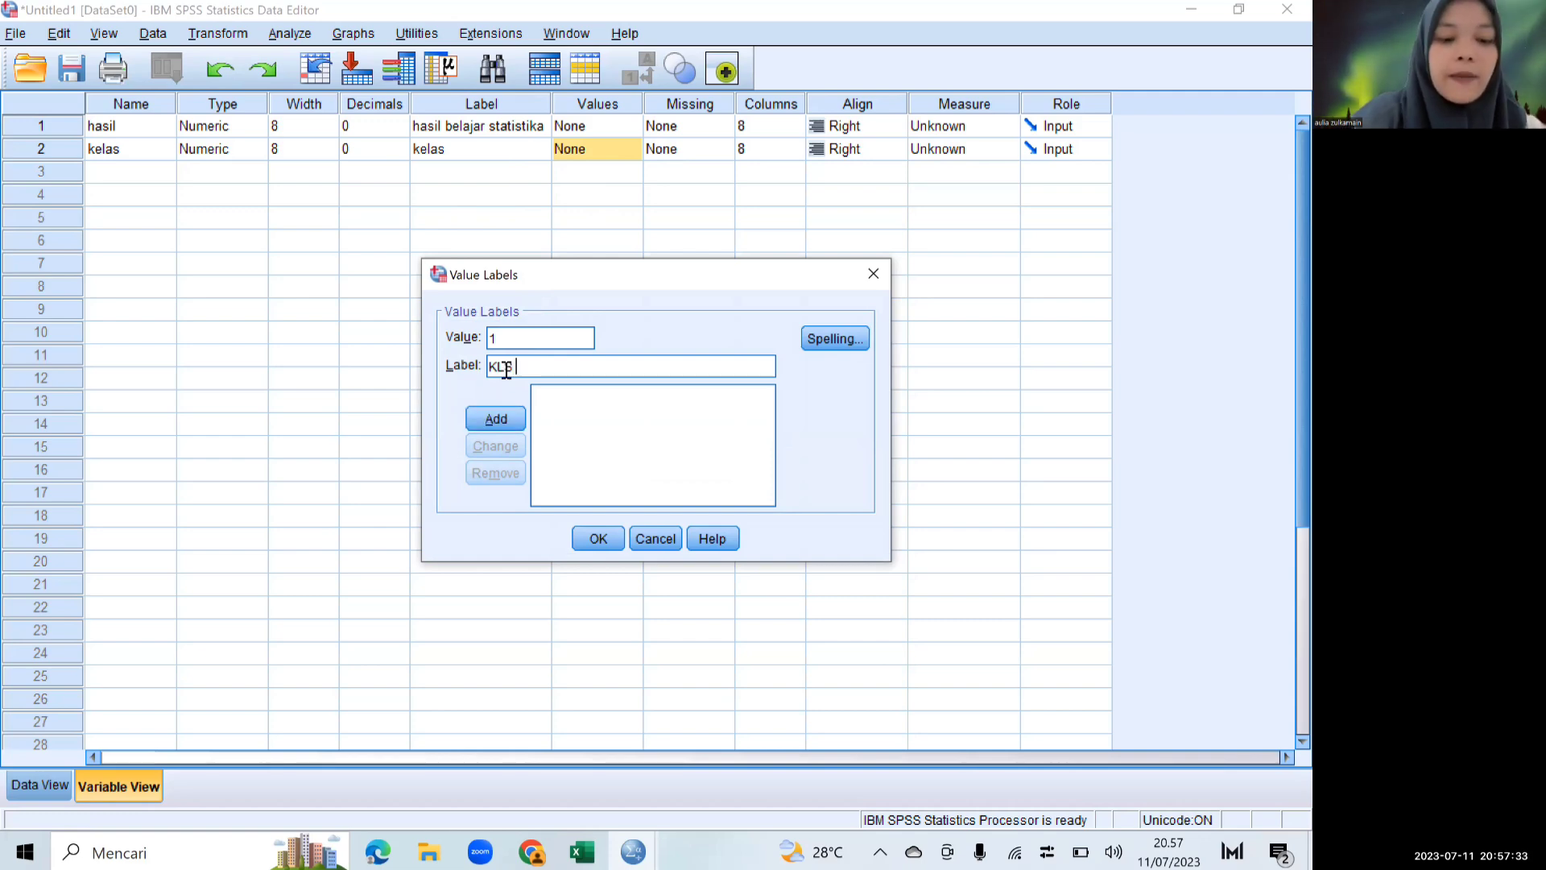
type(" A")
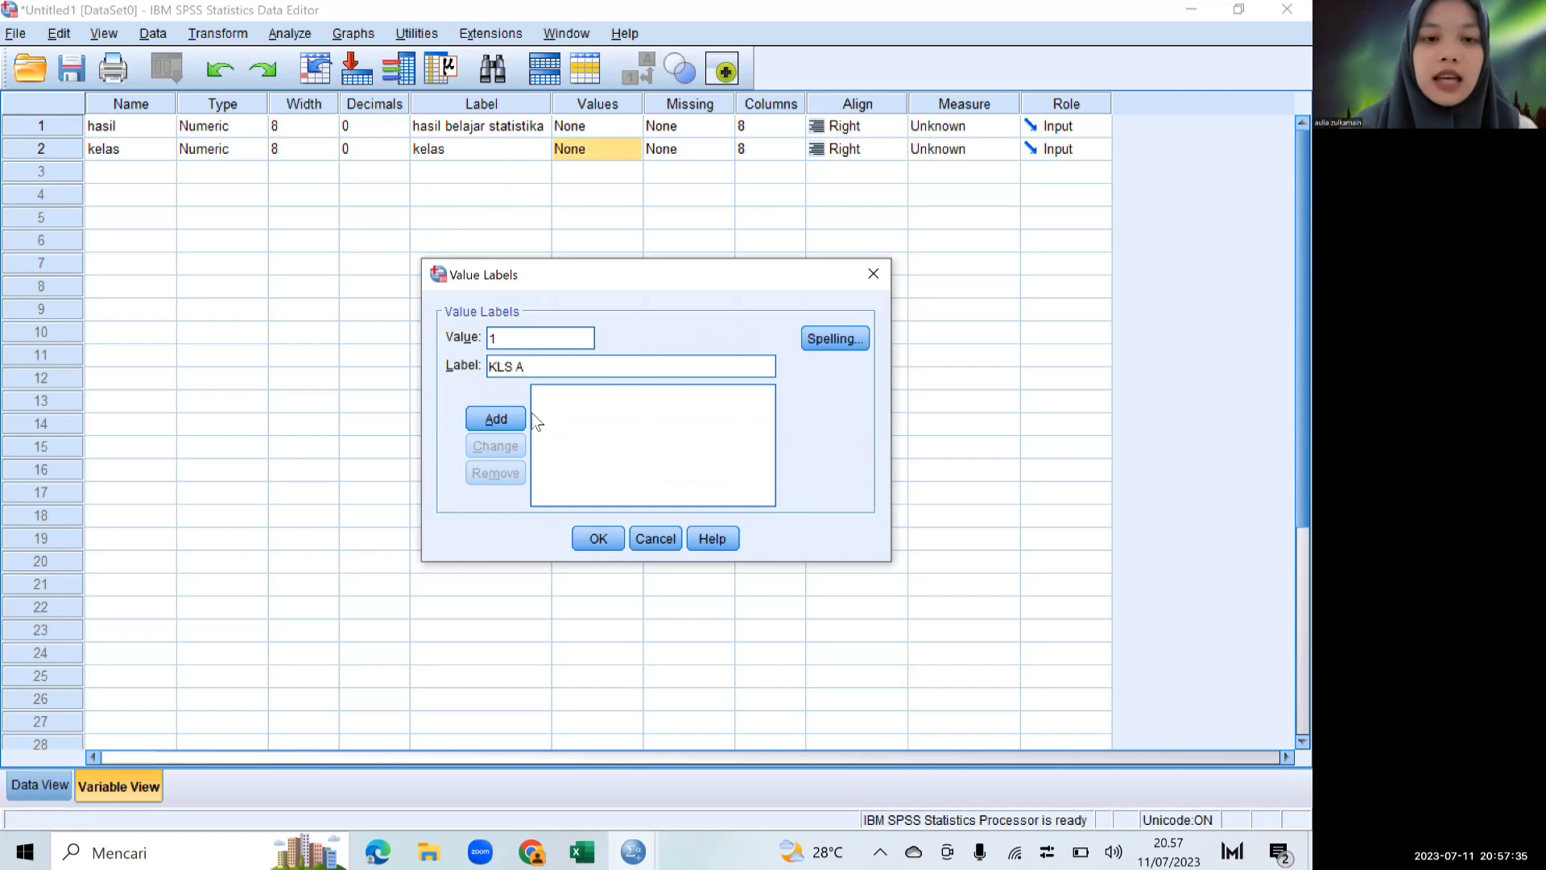
left_click(496, 420)
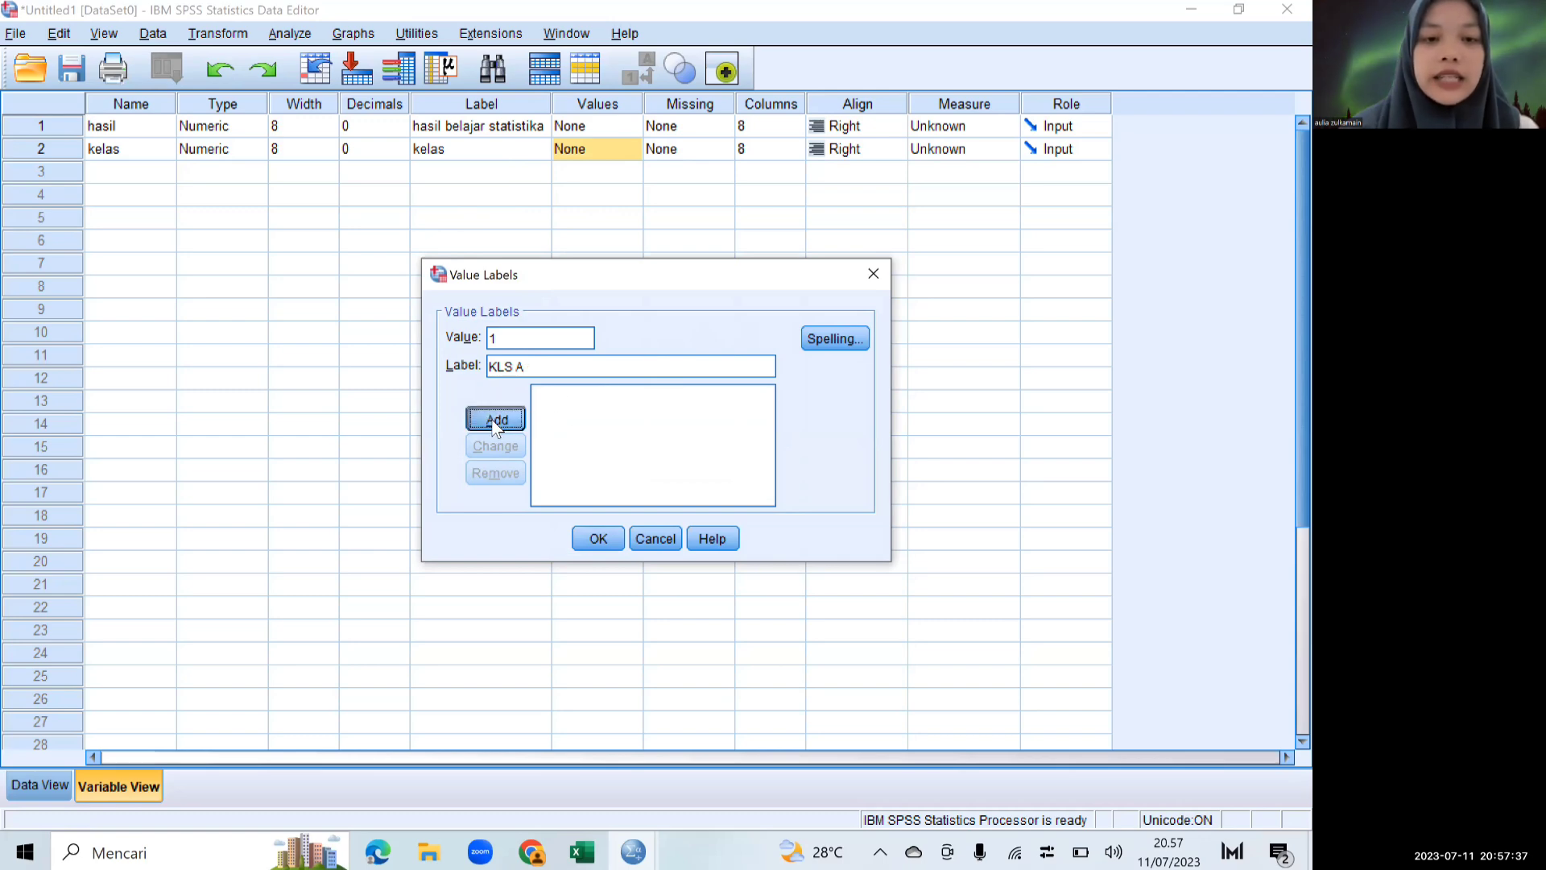
Step: Add a second value label defining 2 as "KLS B" and apply the value labels to the kelas variable
left_click(497, 343)
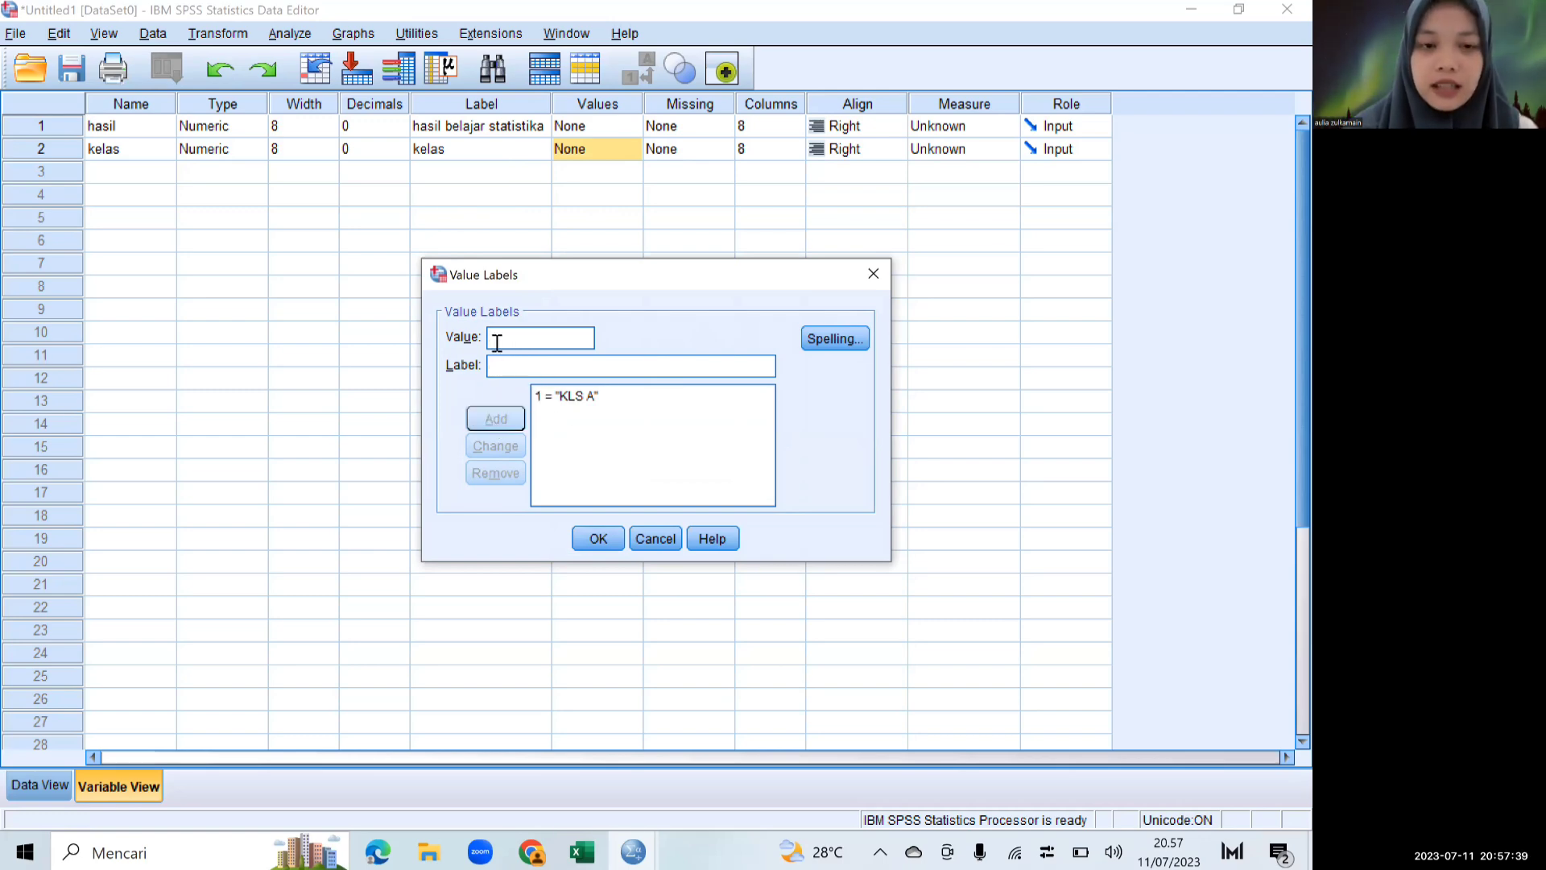
type("2")
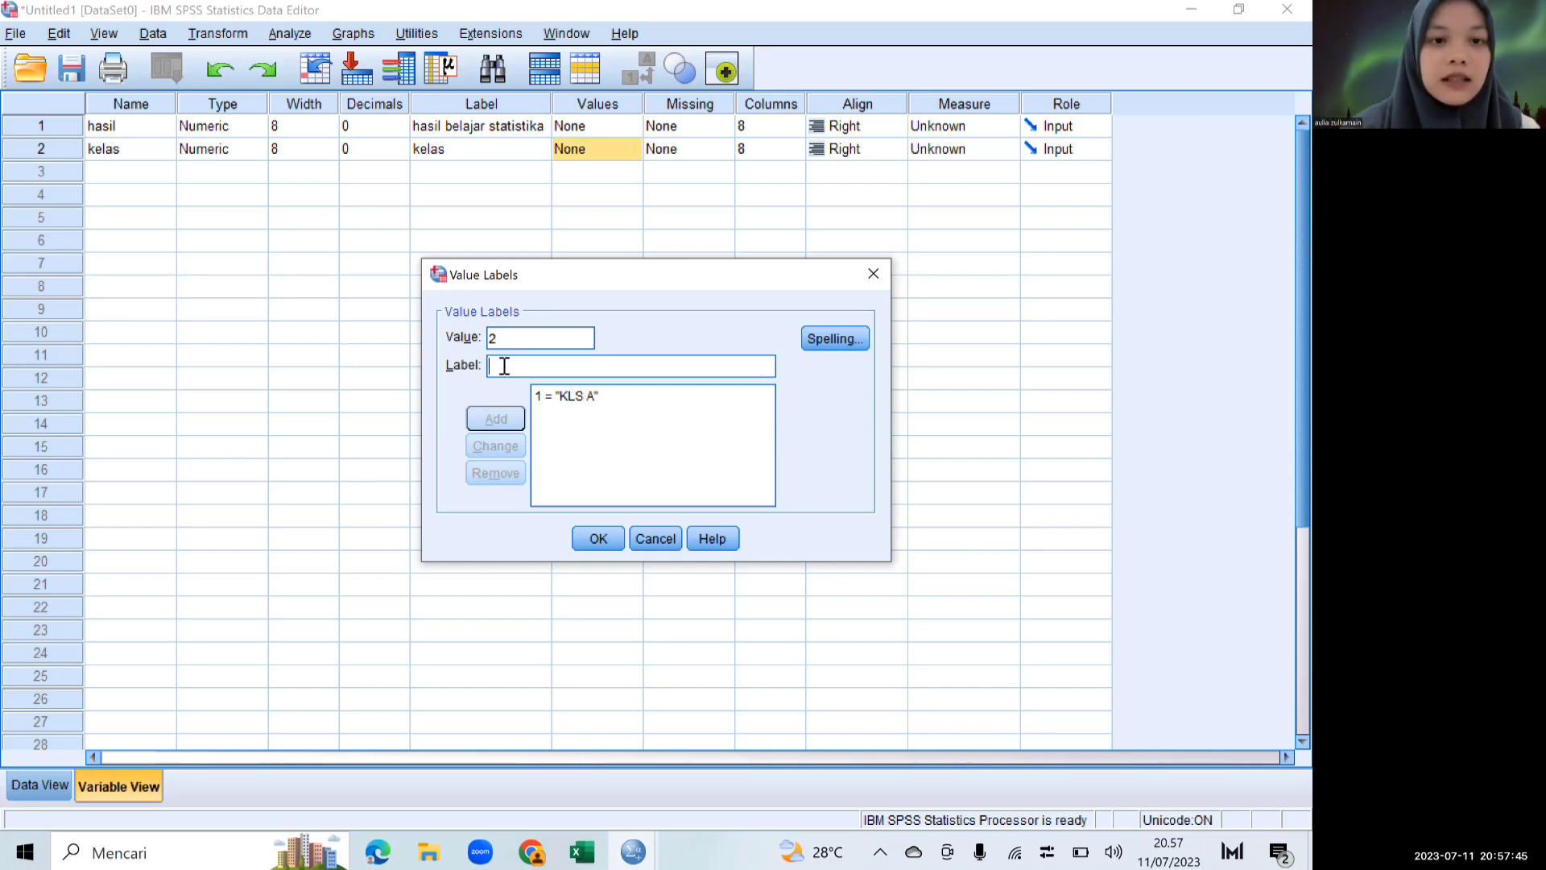
left_click(504, 366)
type("KLS")
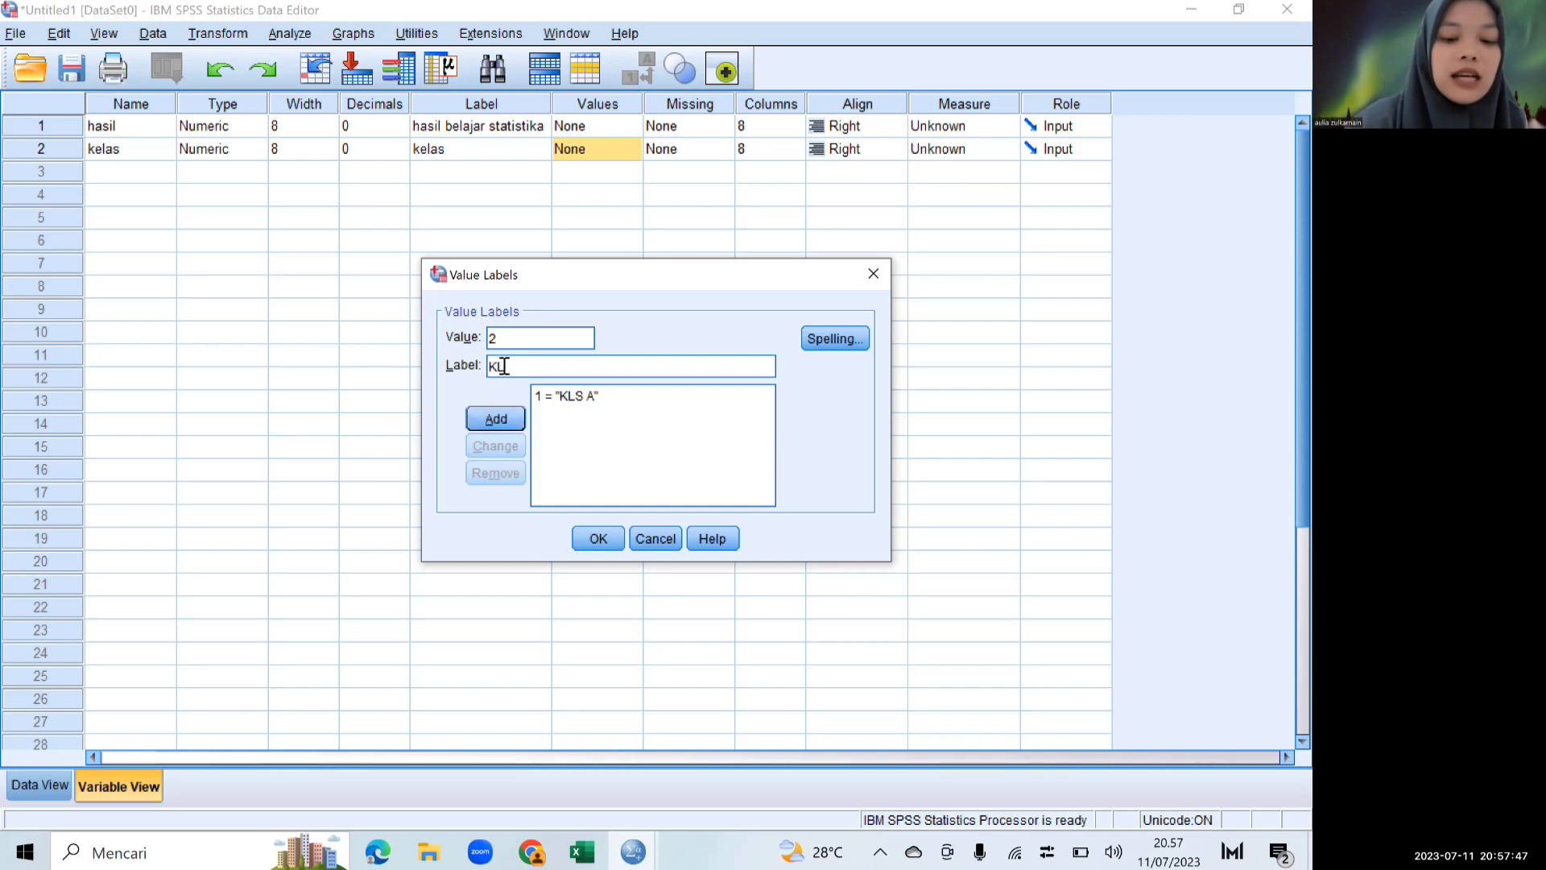
type(" B")
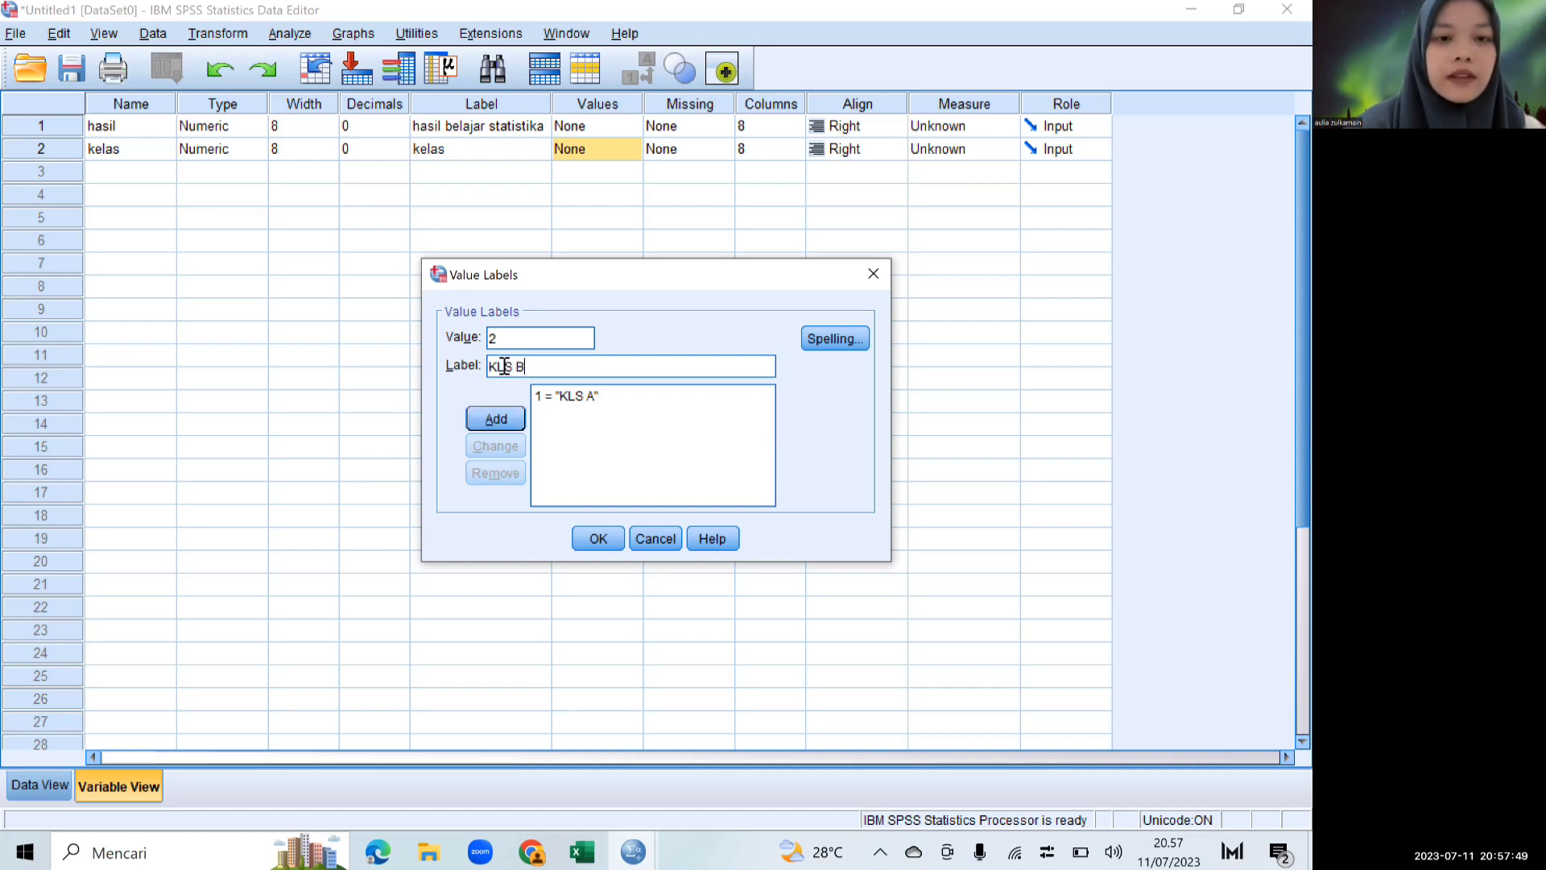
left_click(498, 420)
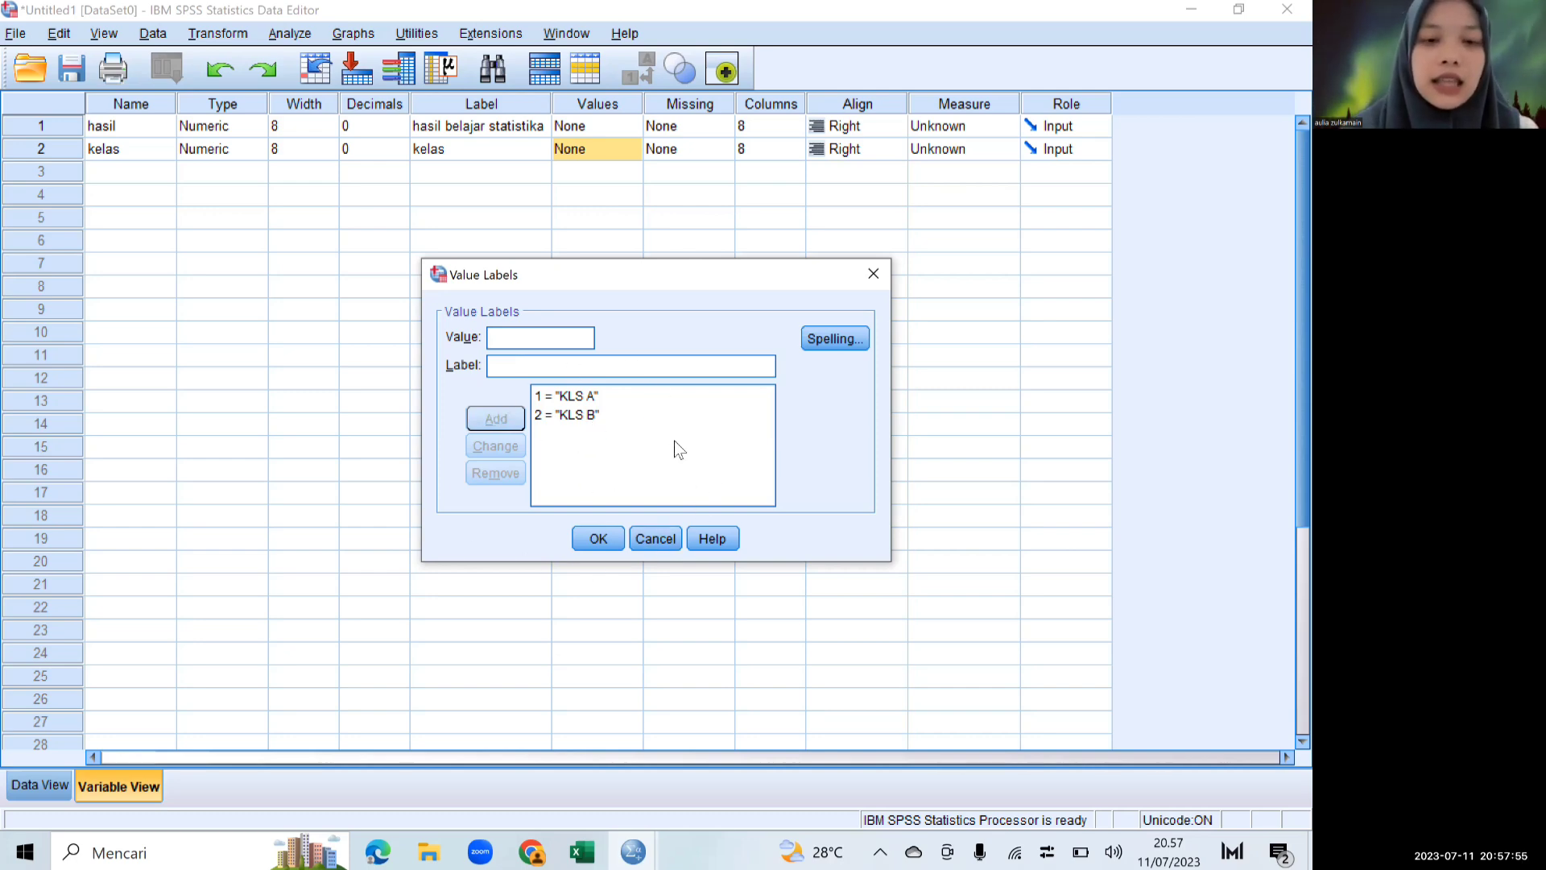
left_click(596, 539)
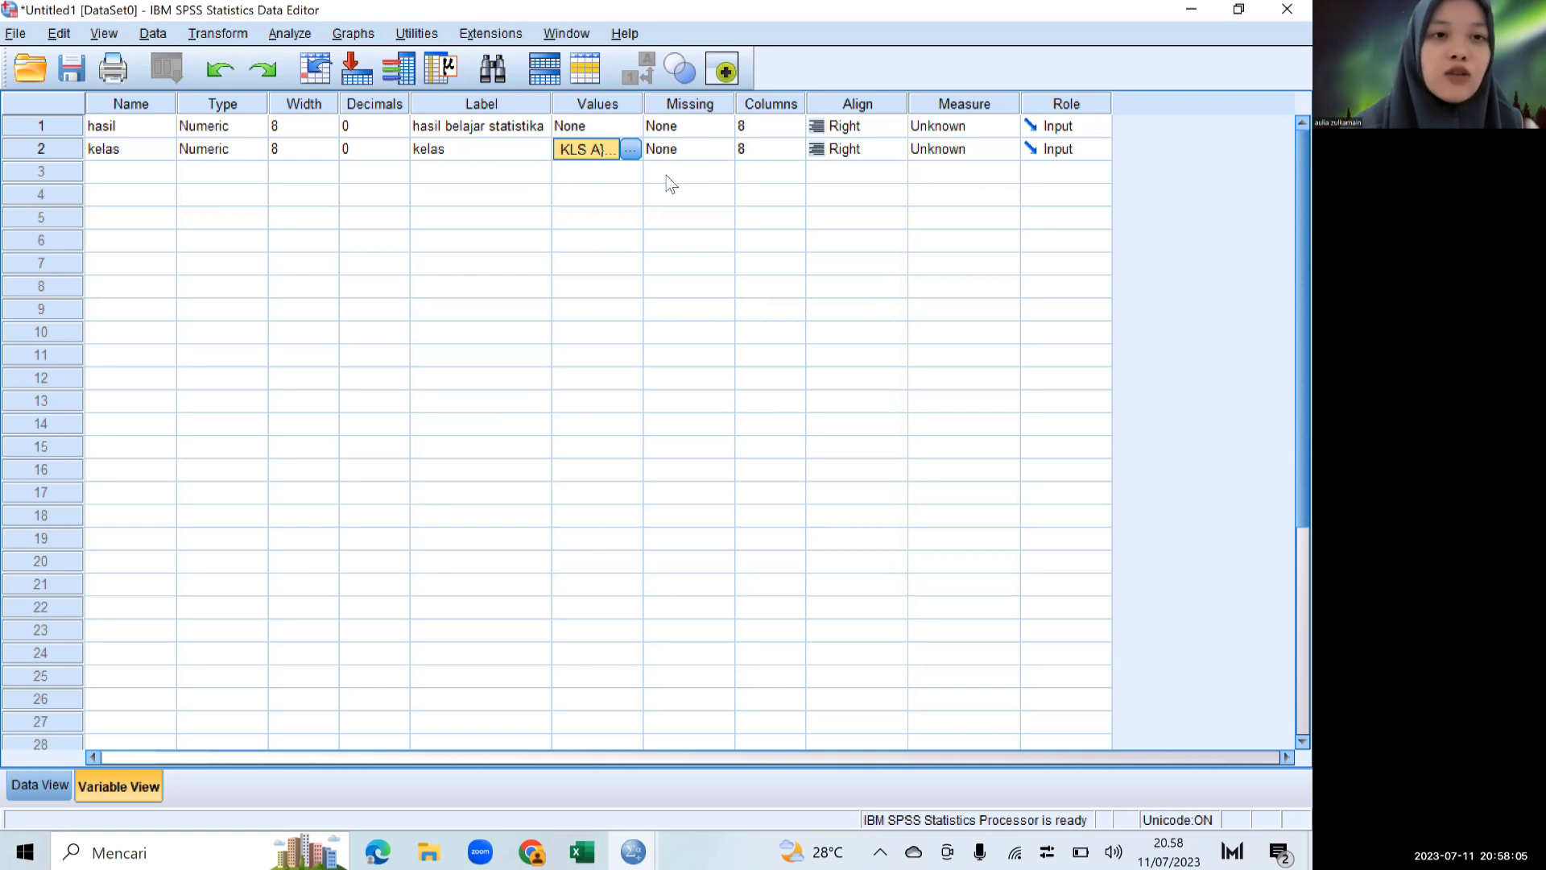
Step: Run a One-Way ANOVA with hasil belajar statistika as the dependent variable and kelas as the factor
left_click(288, 34)
mouse_move(353, 33)
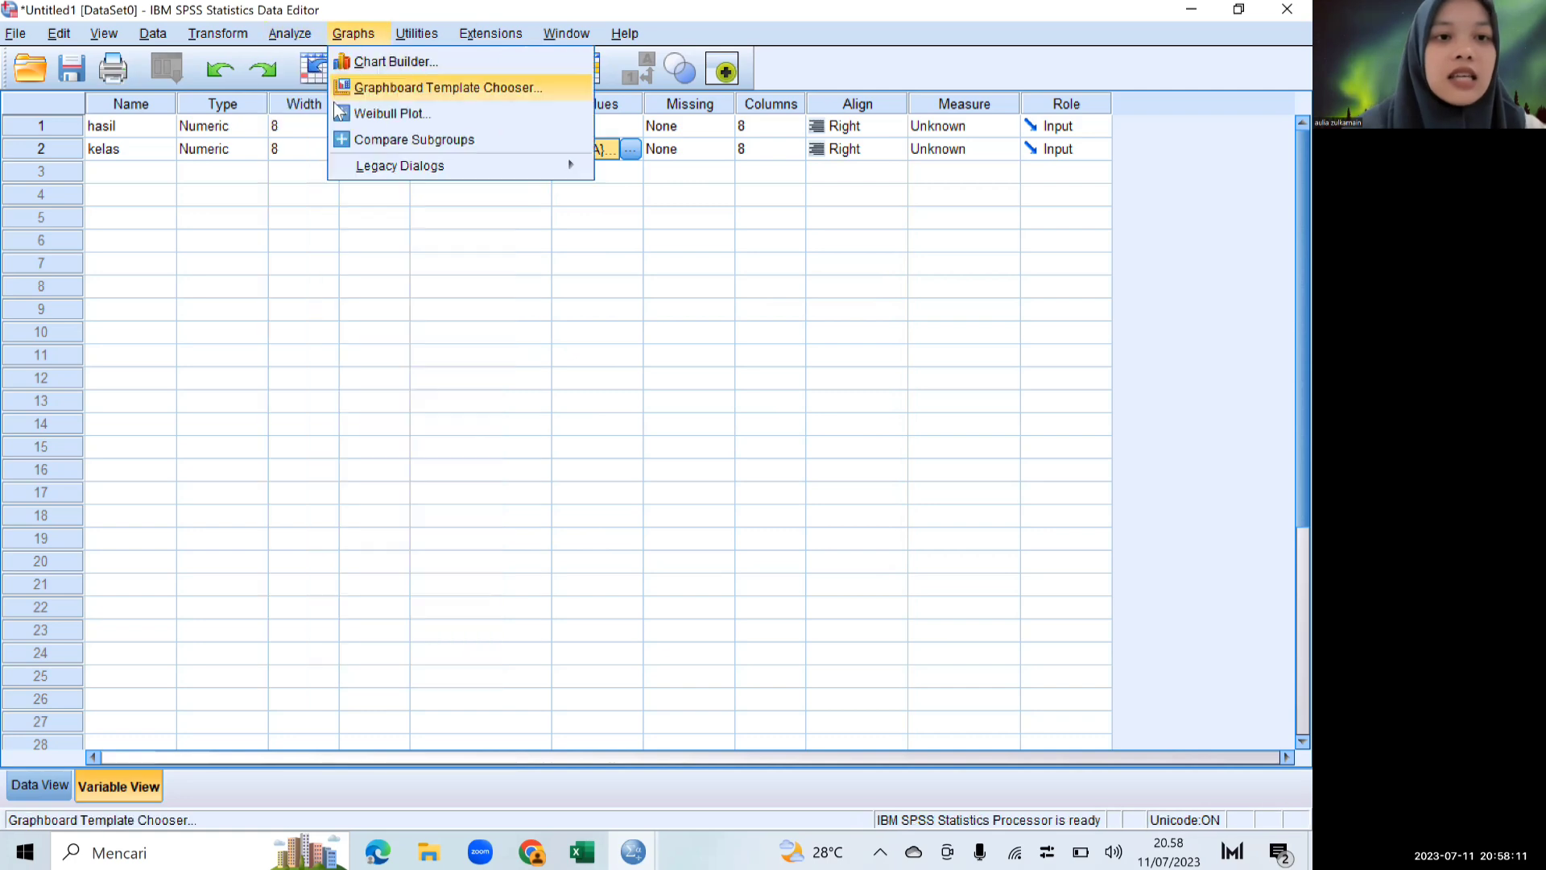
mouse_move(283, 30)
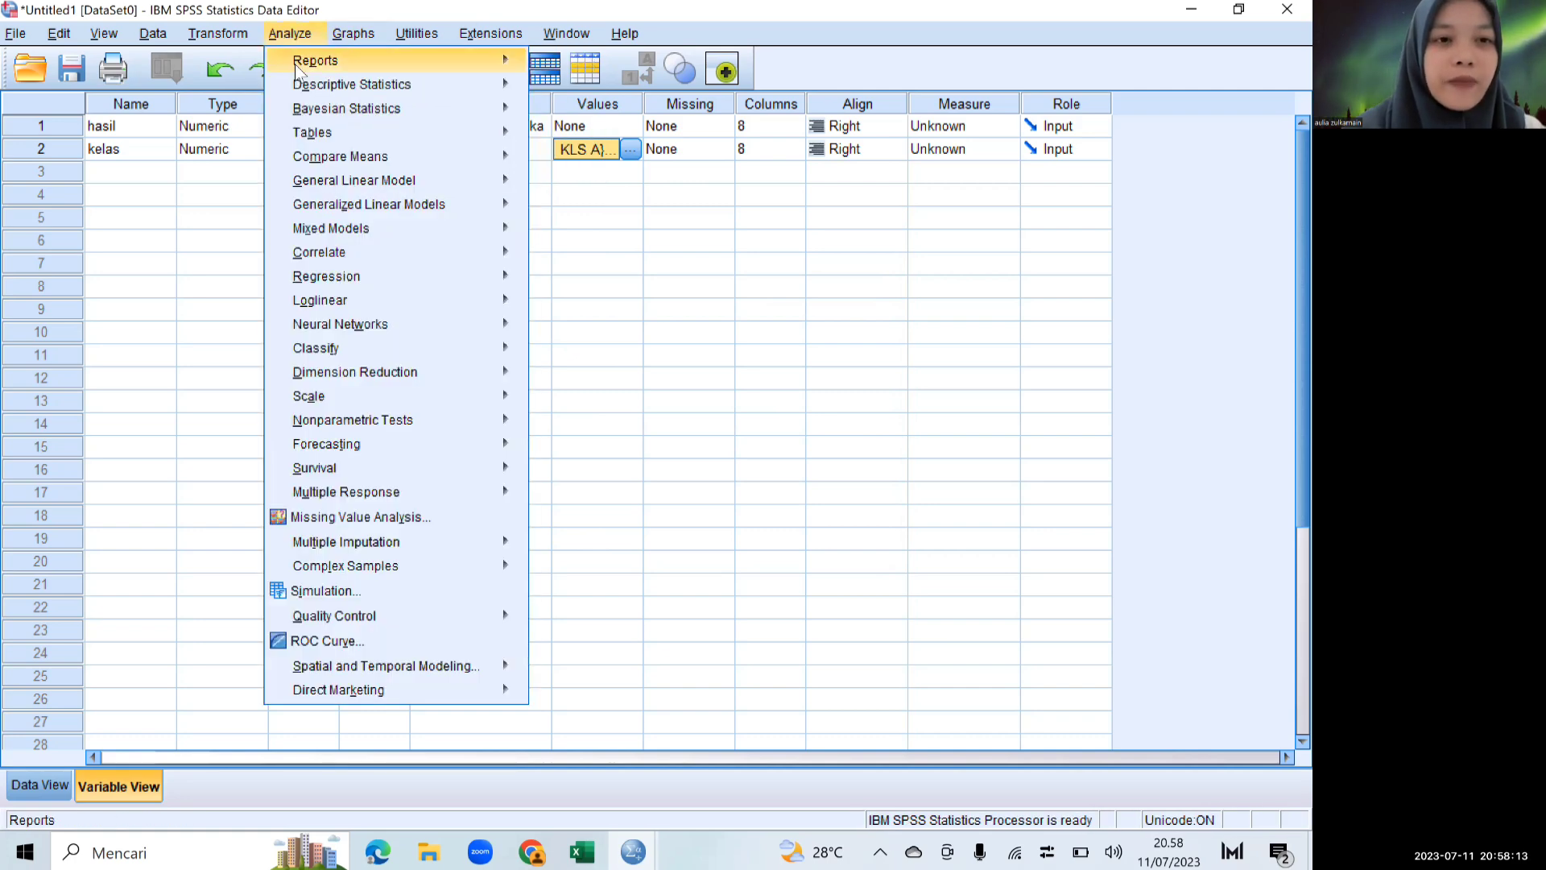
mouse_move(322, 158)
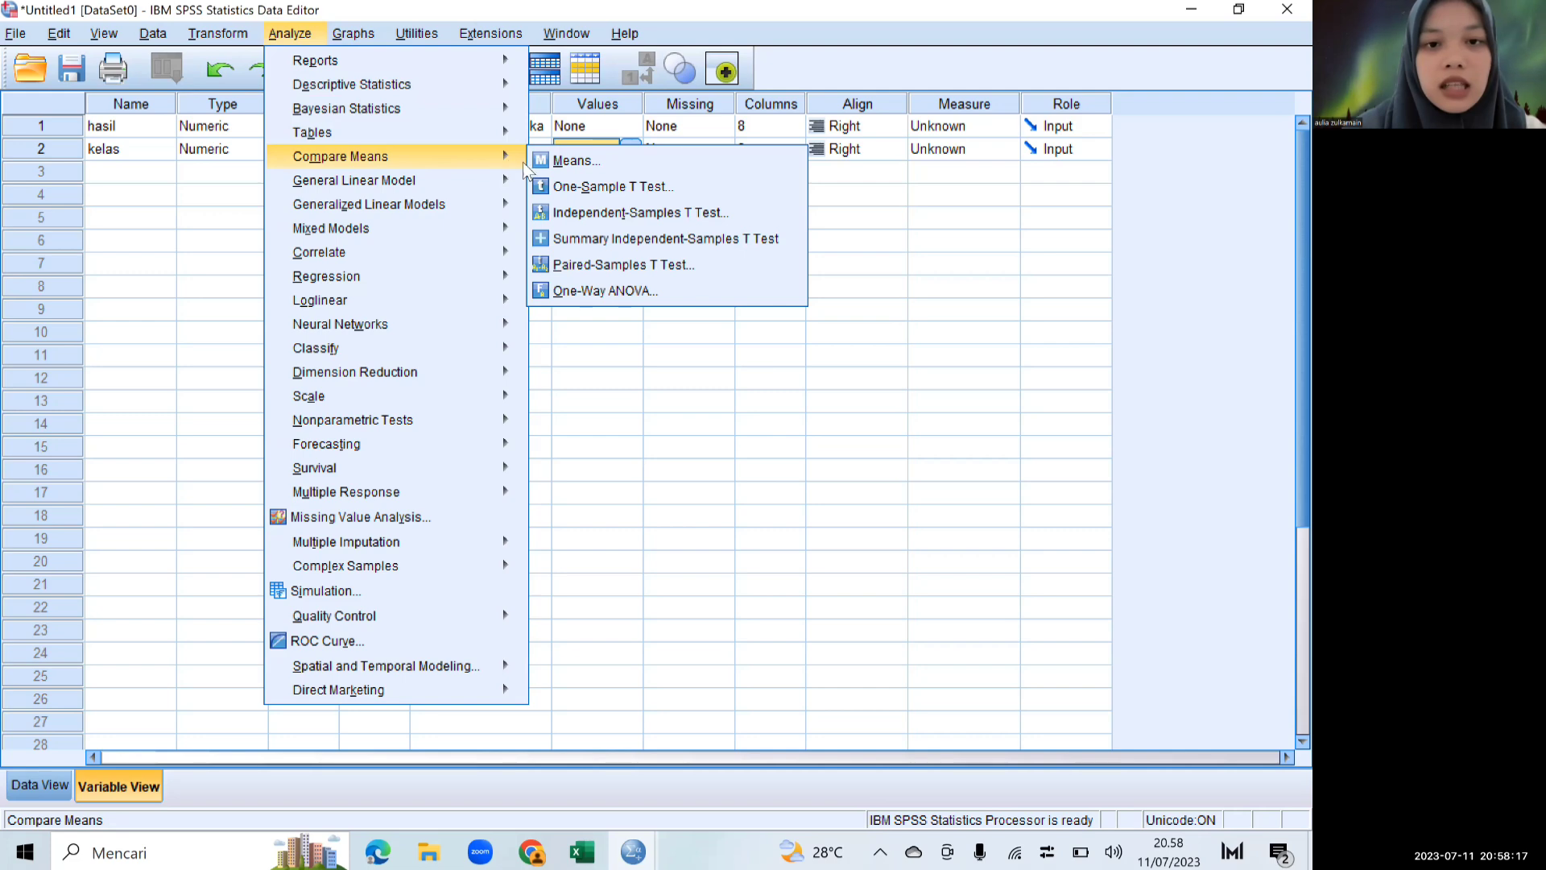
left_click(583, 290)
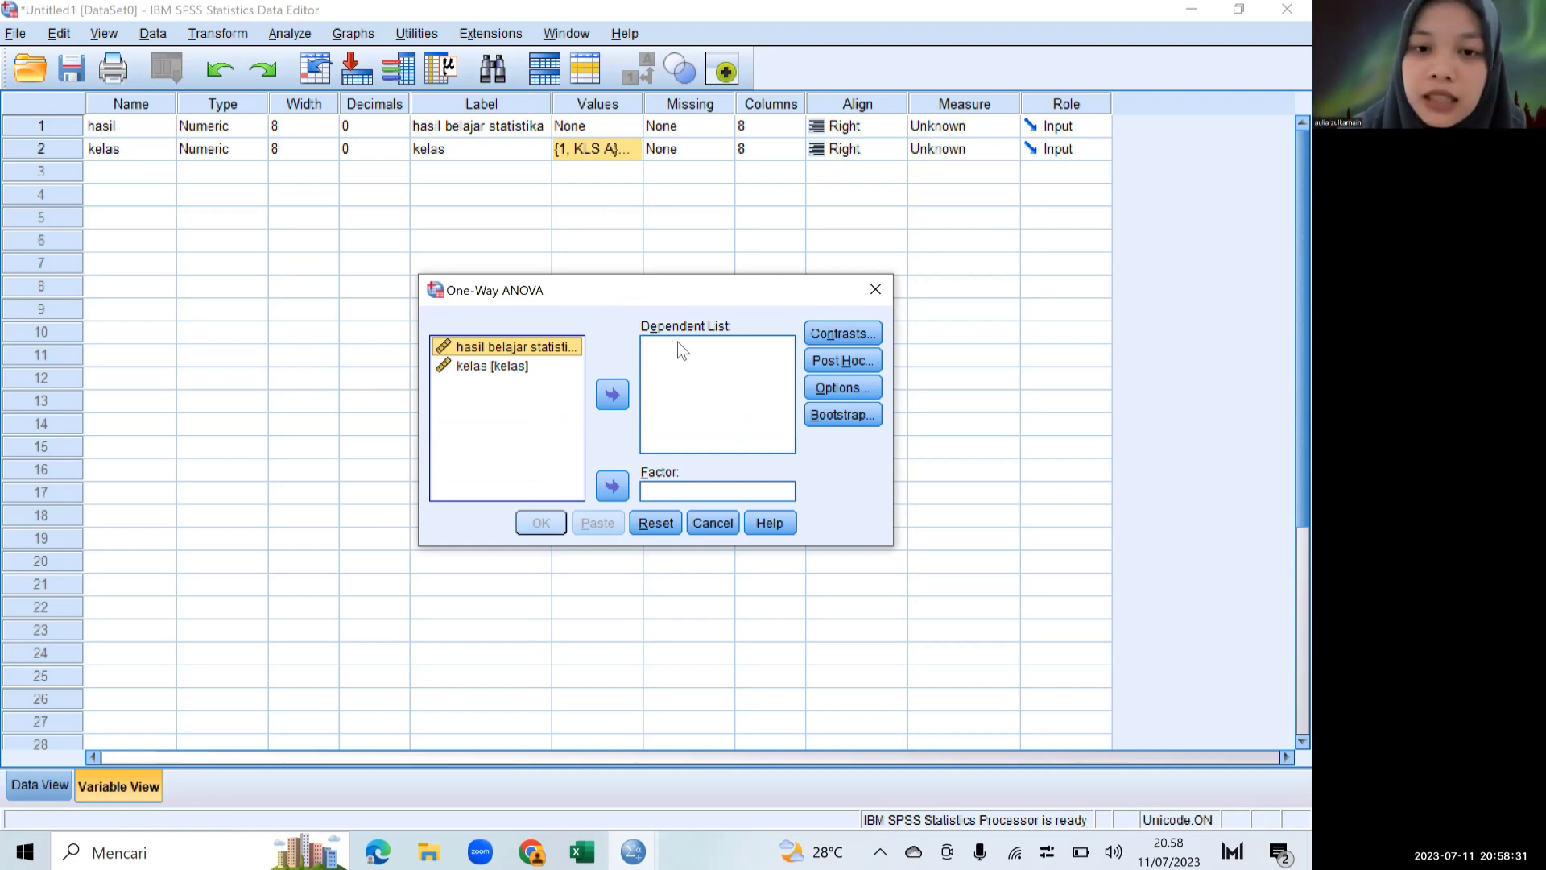
left_click(607, 395)
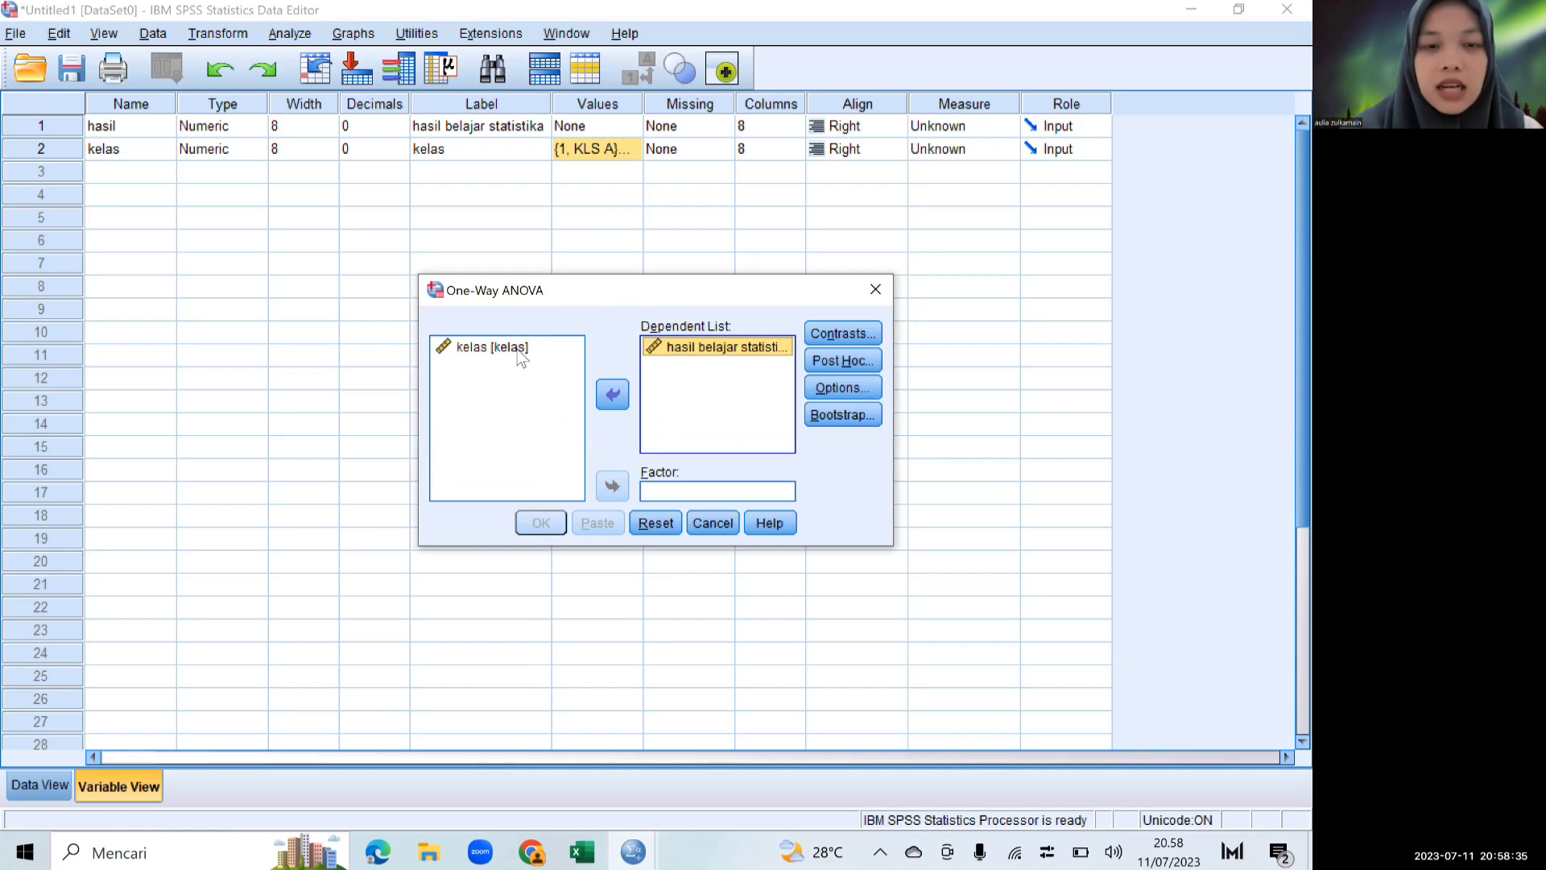
left_click(519, 354)
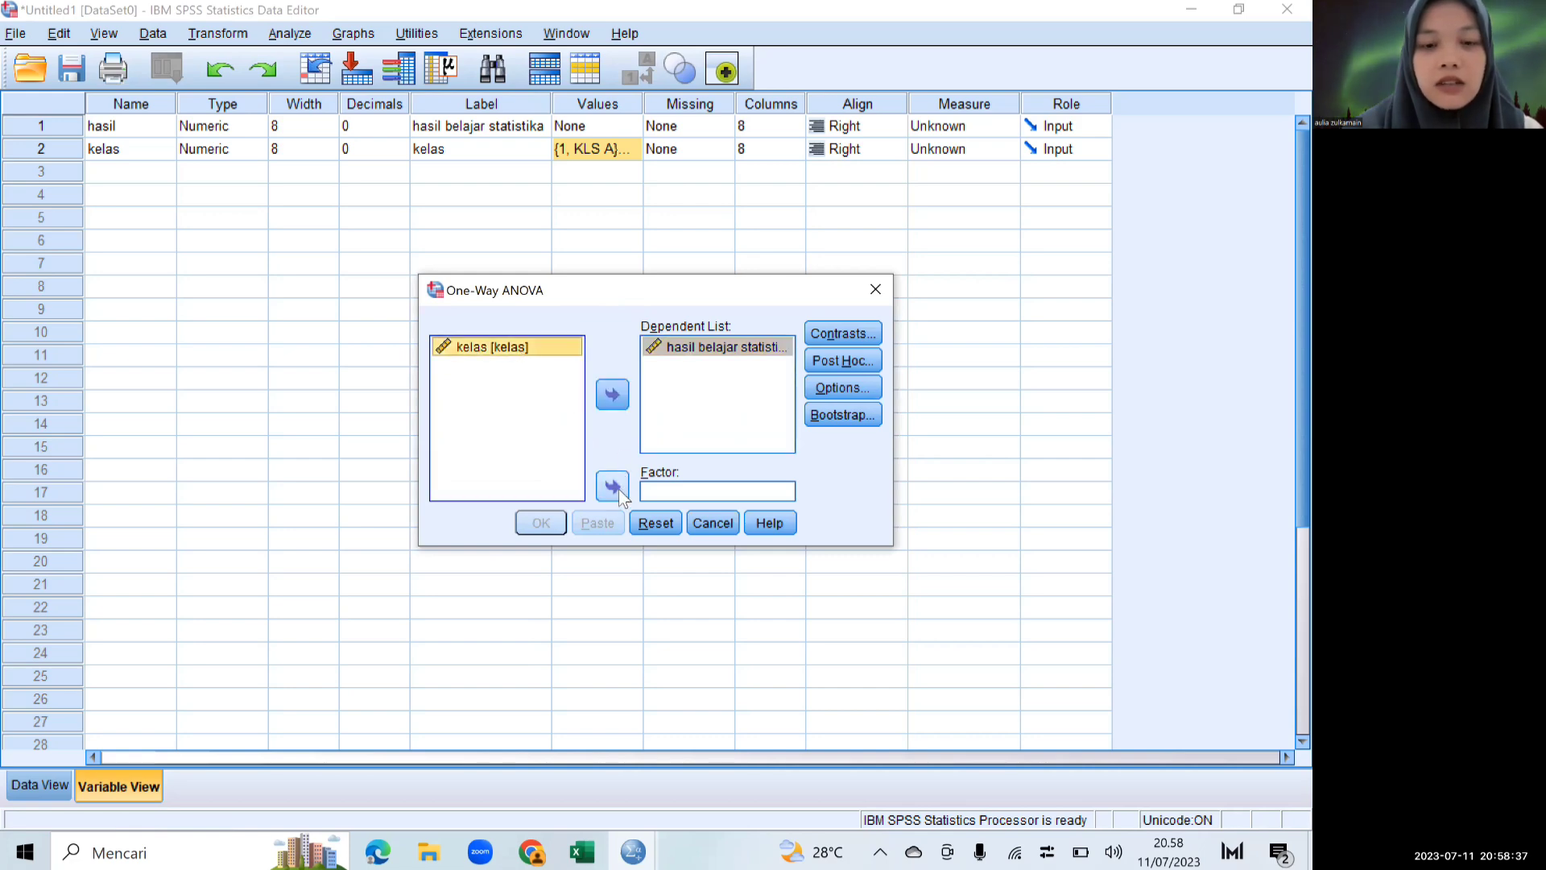
left_click(614, 487)
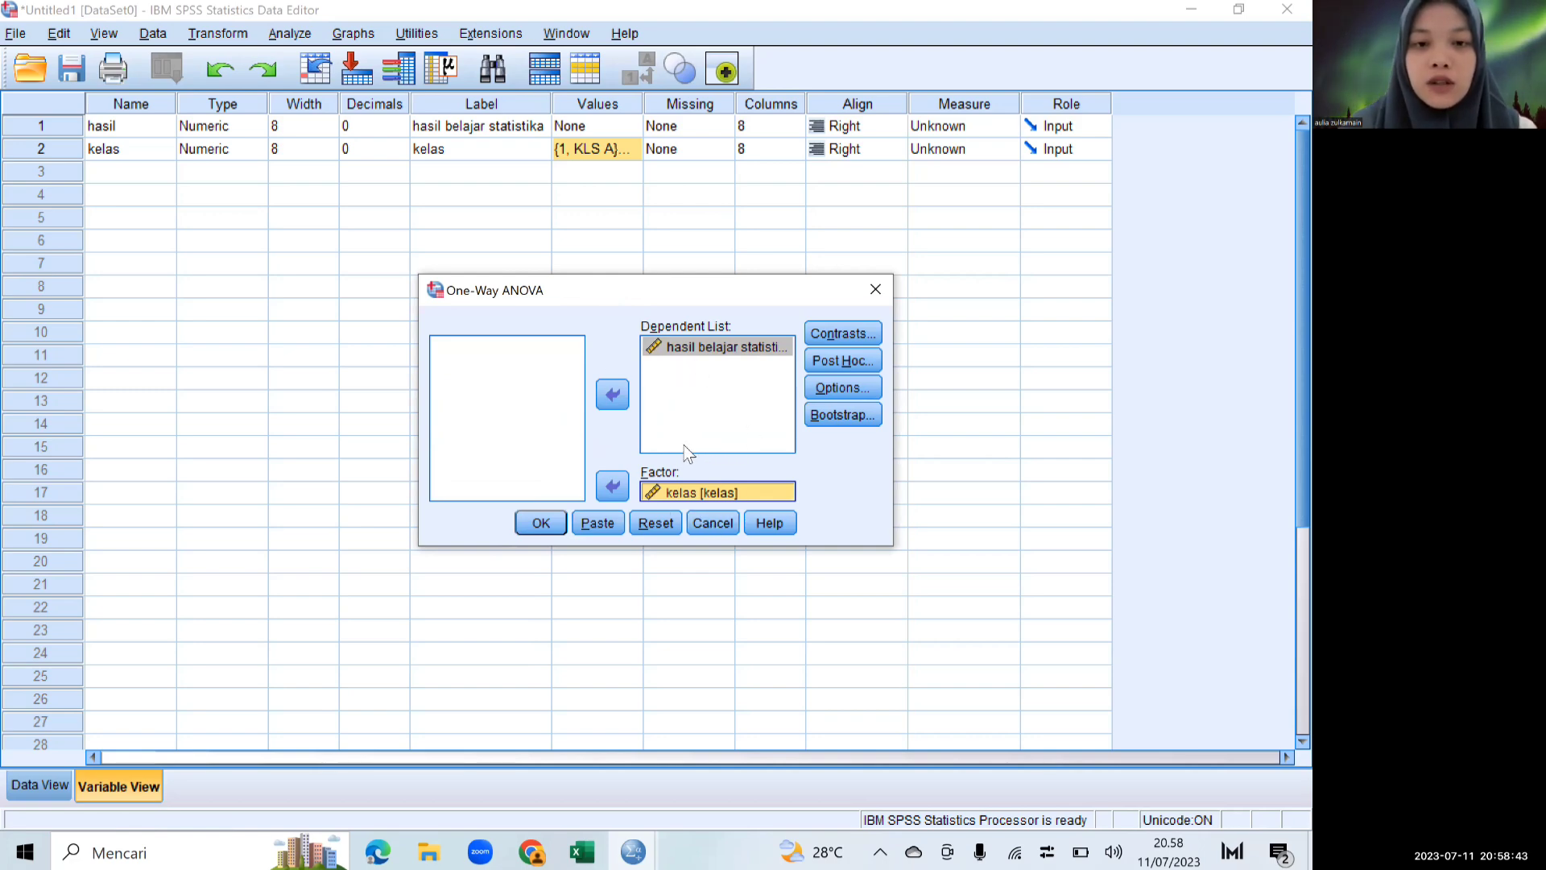
left_click(544, 525)
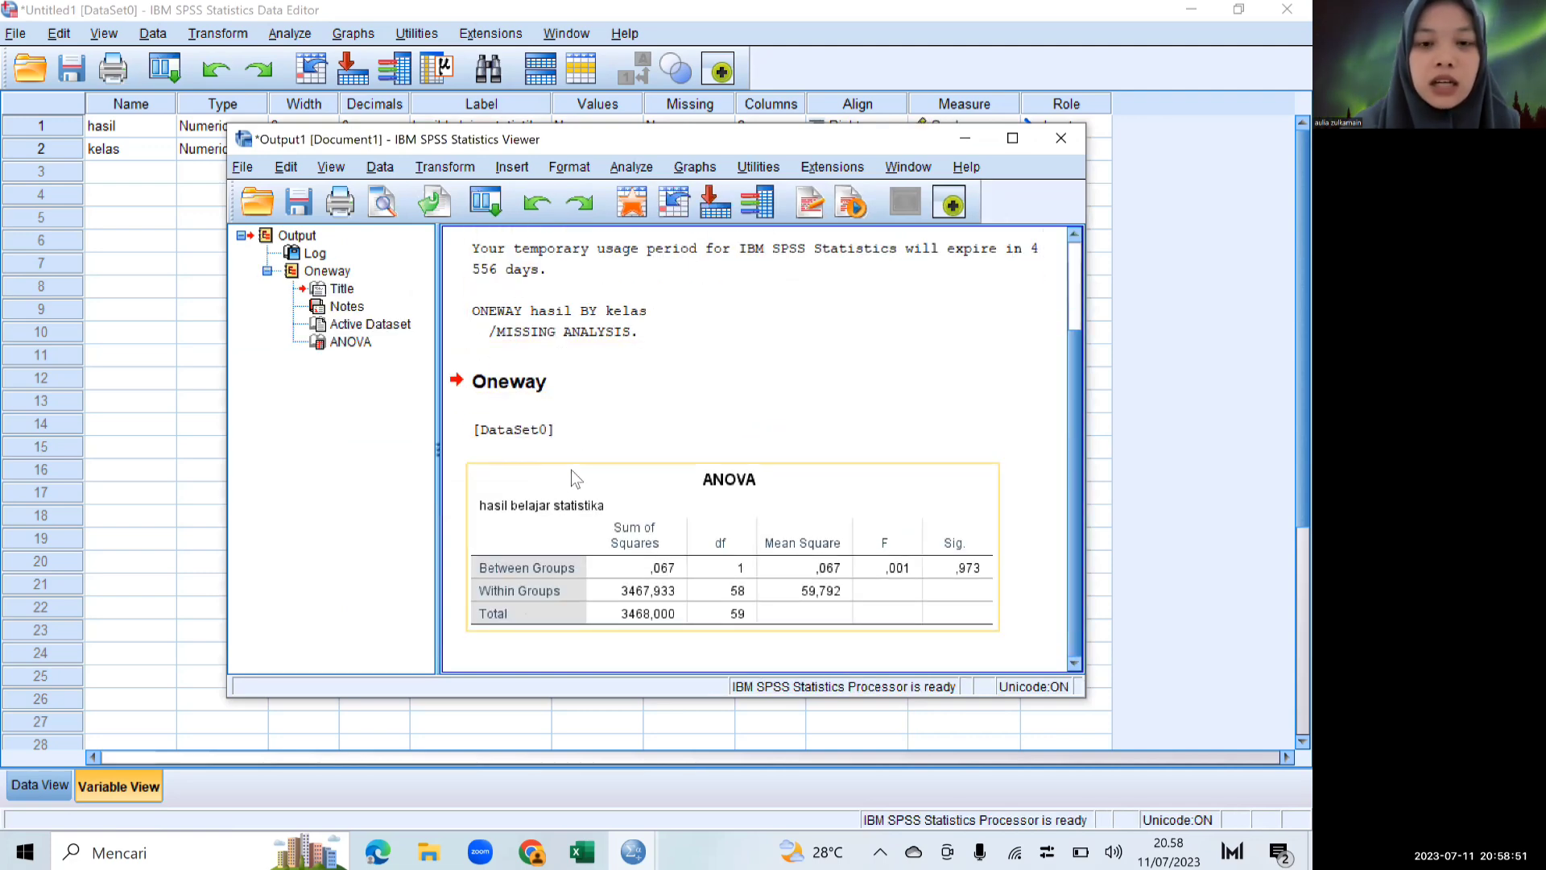
scroll(727, 352, "up", 3)
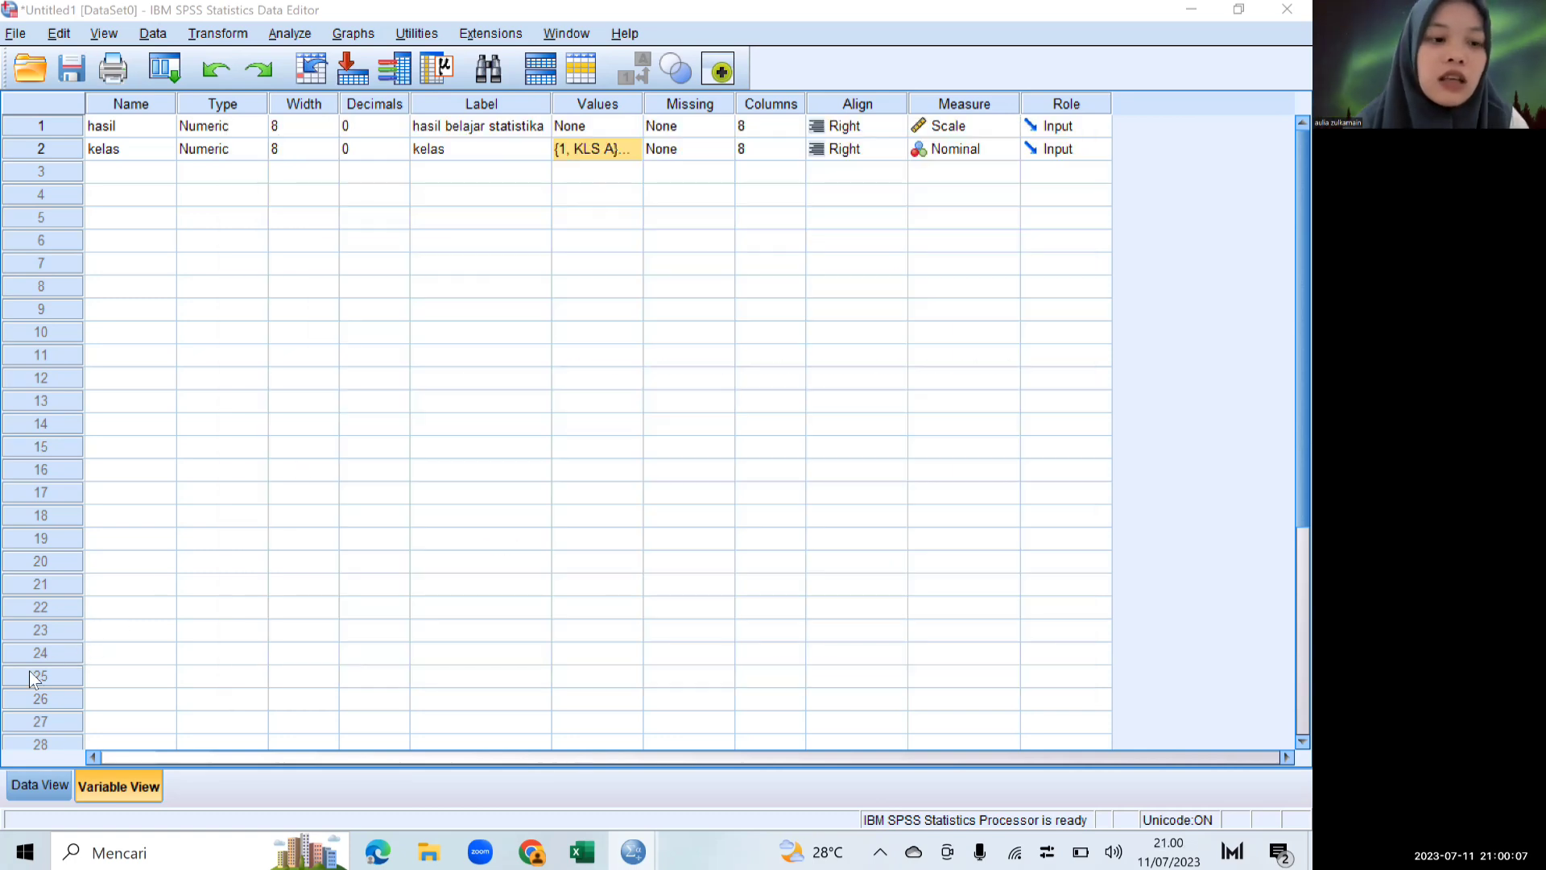
Step: Review the hasil scores and kelas group codes of both classes in the data view
left_click(30, 786)
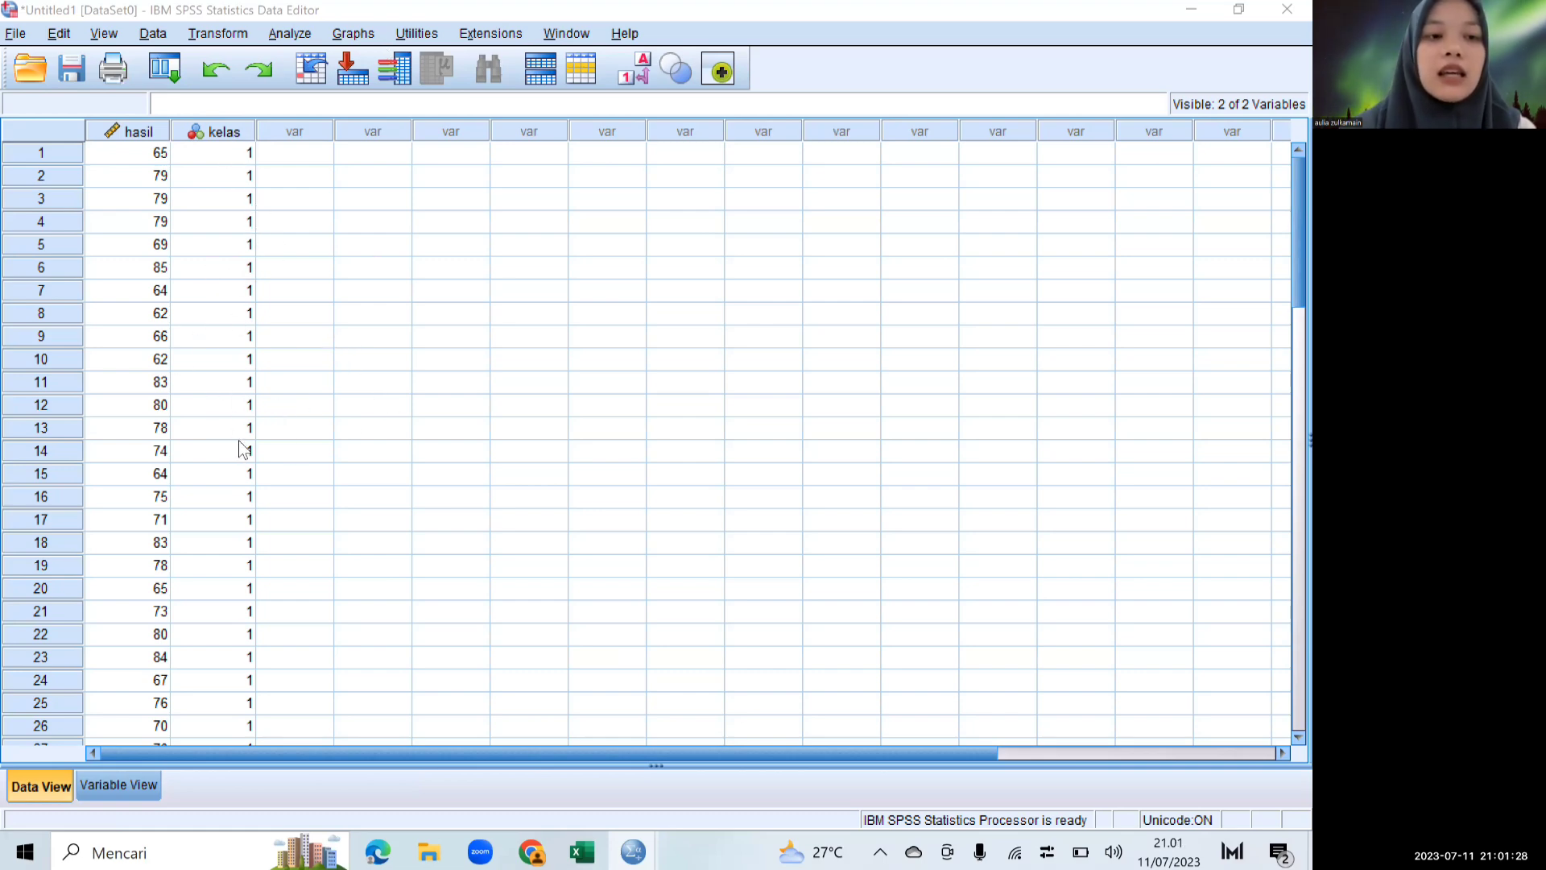
scroll(244, 449, "down", 7)
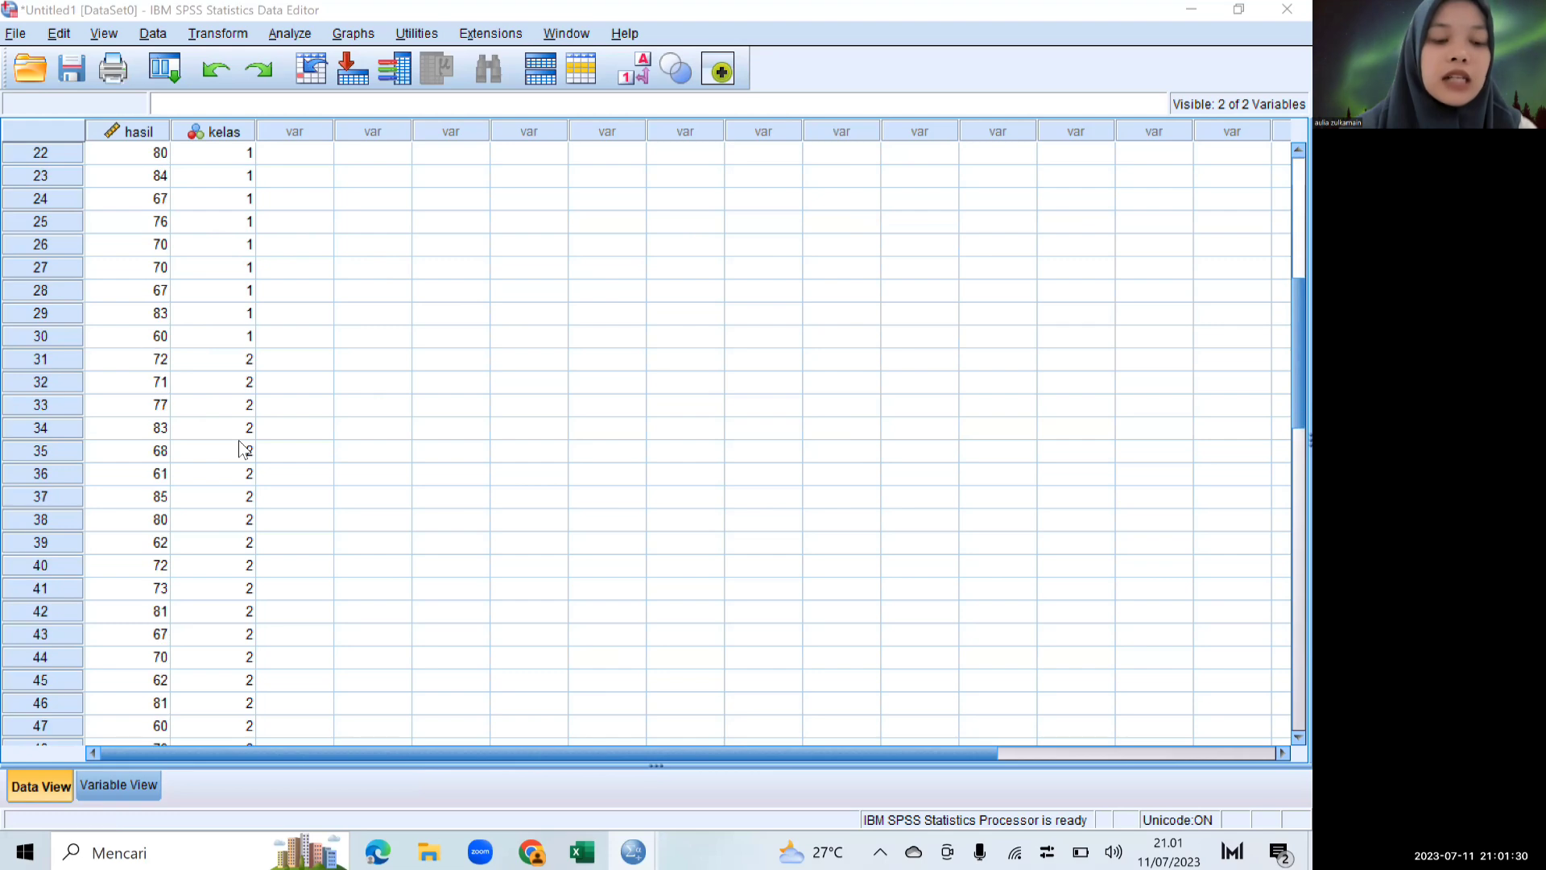
scroll(244, 448, "down", 8)
scroll(244, 448, "up", 4)
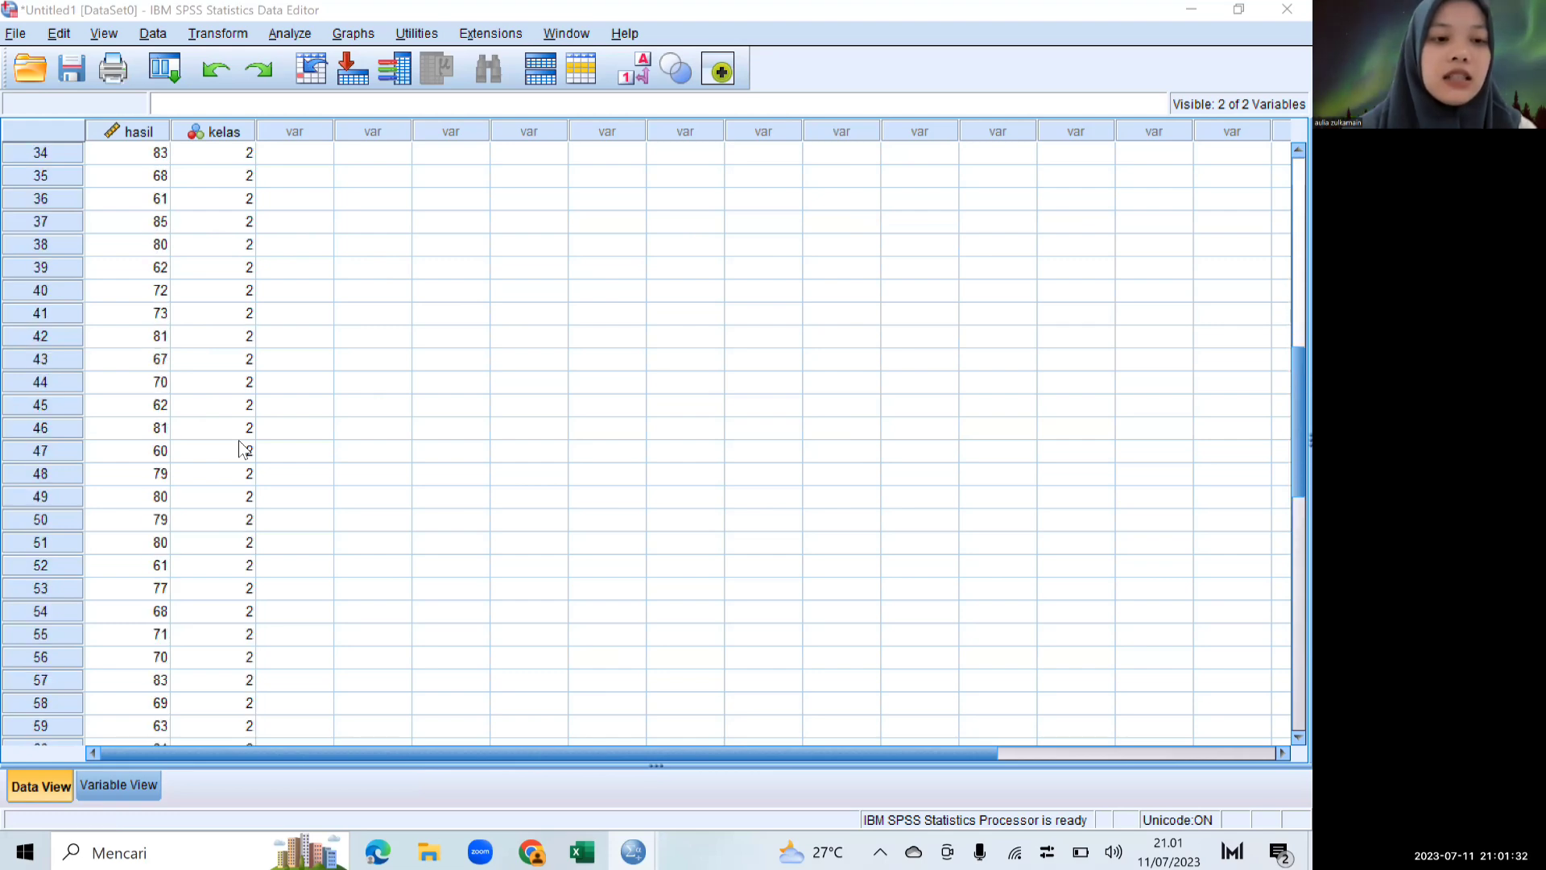
scroll(243, 448, "up", 5)
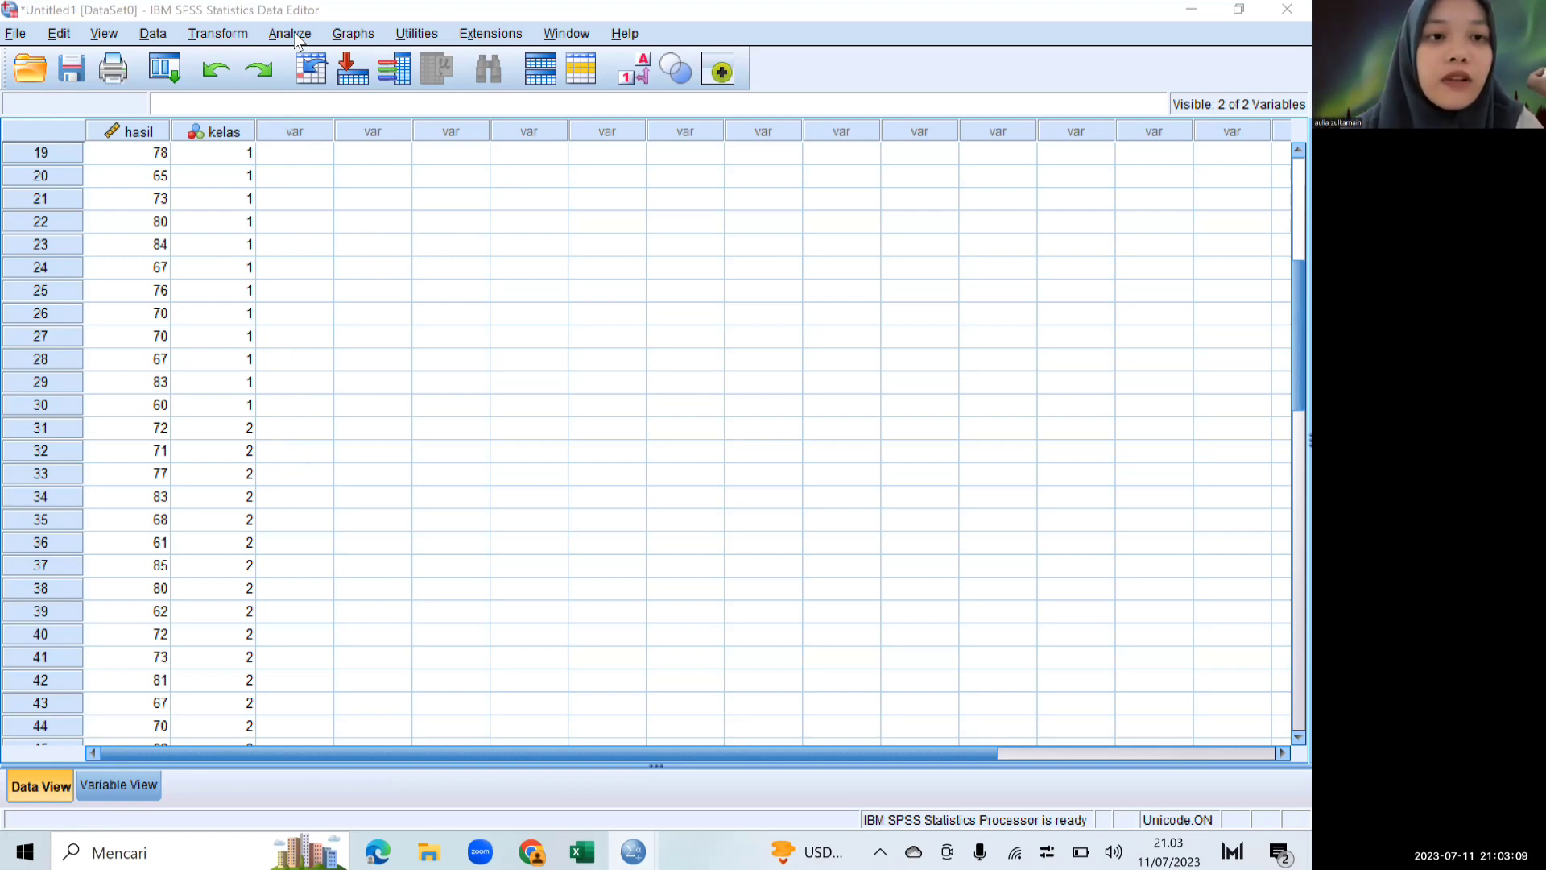
Step: Rerun the One-Way ANOVA of hasil belajar statistika by kelas with the homogeneity of variance test included
left_click(295, 37)
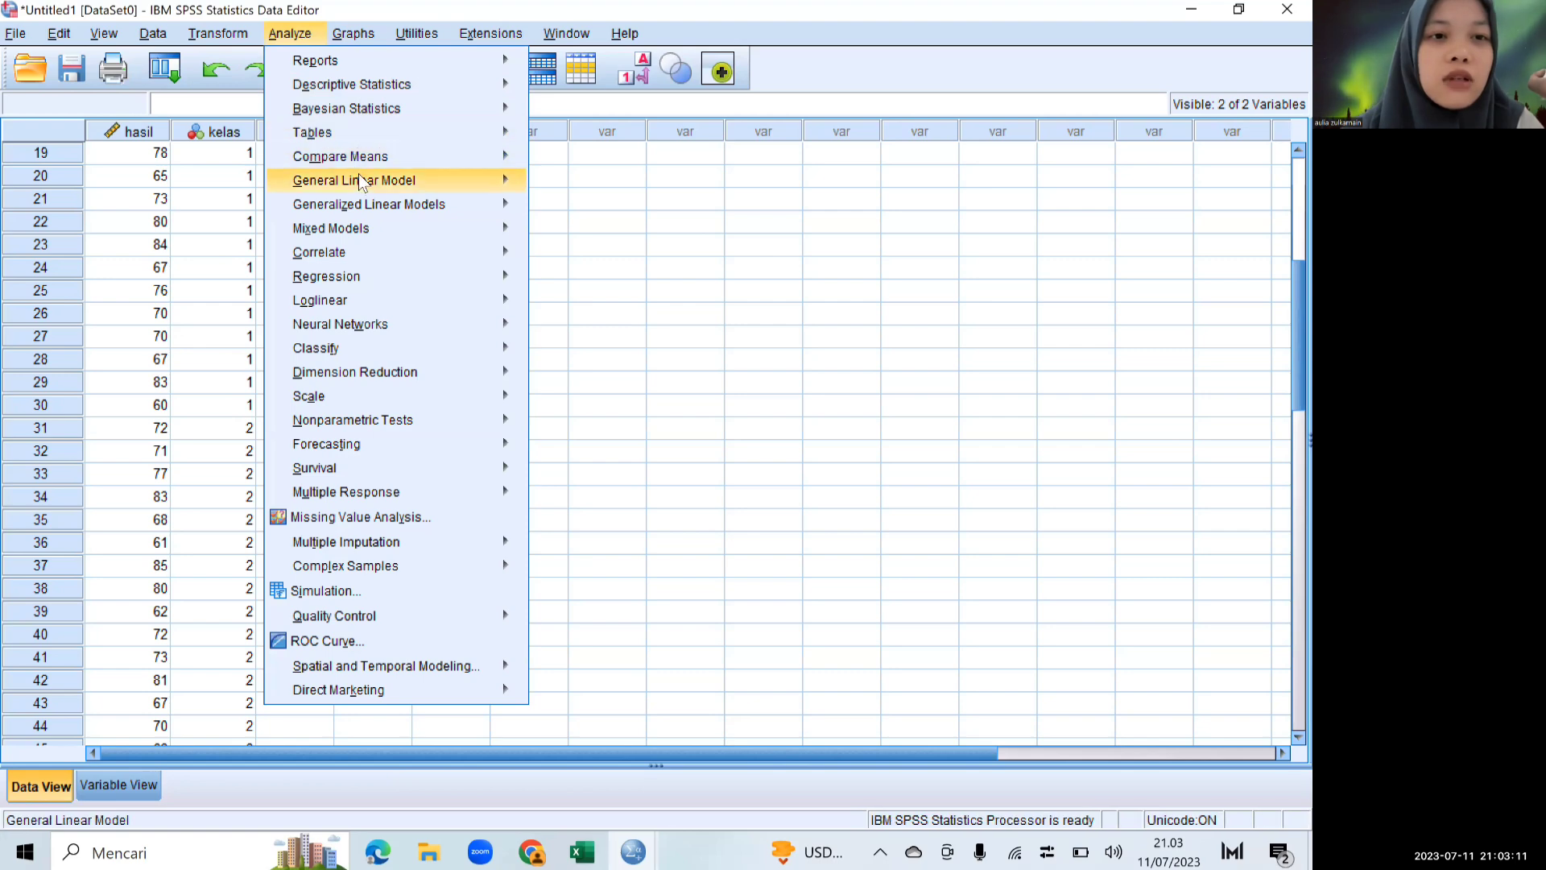
mouse_move(365, 155)
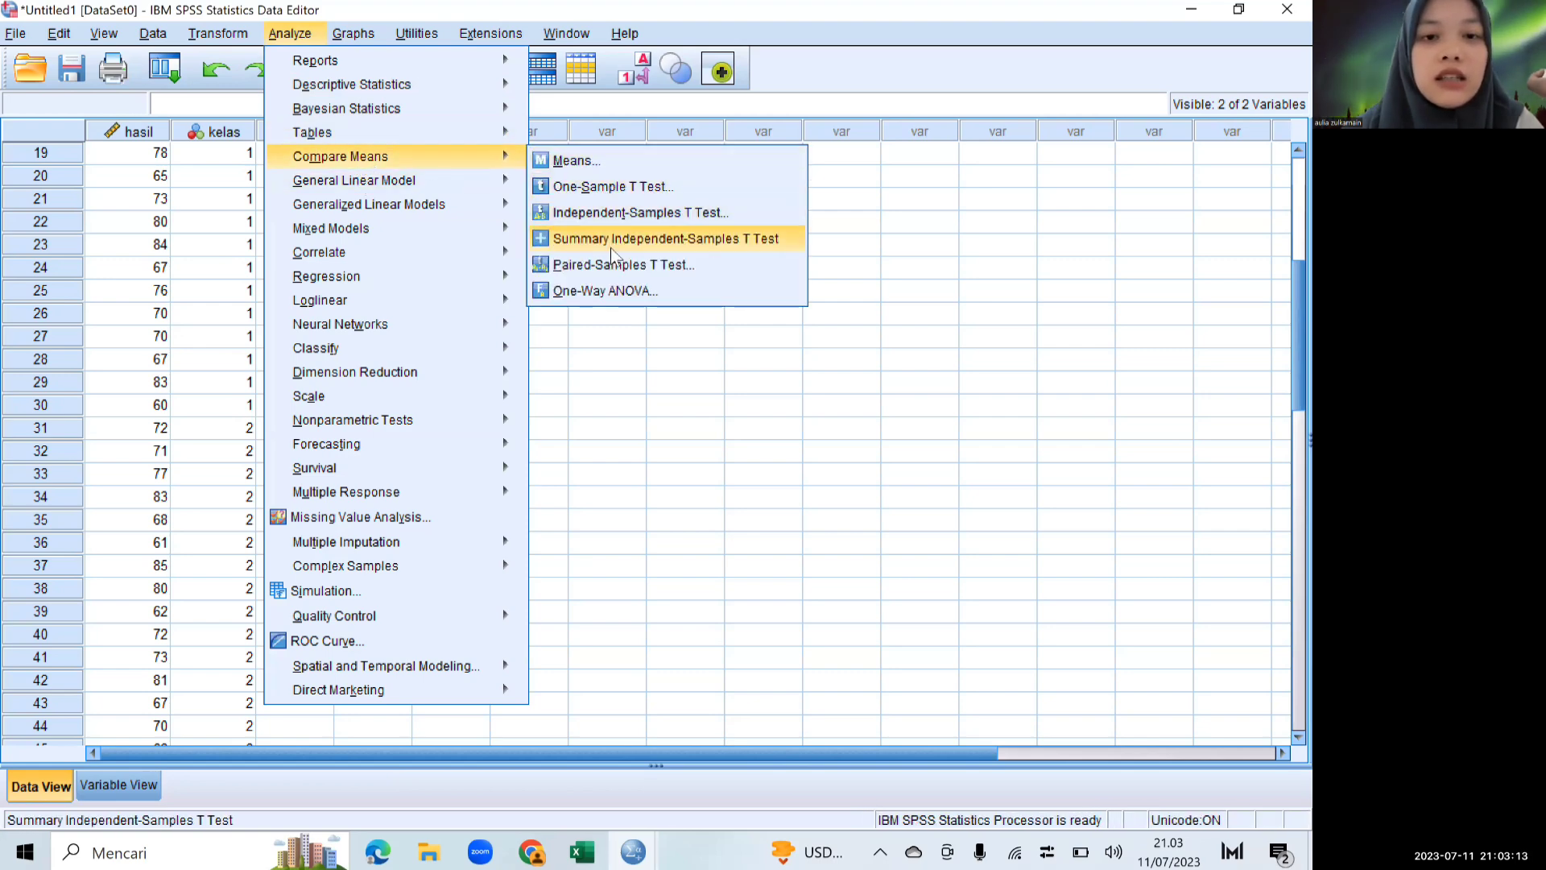
left_click(605, 292)
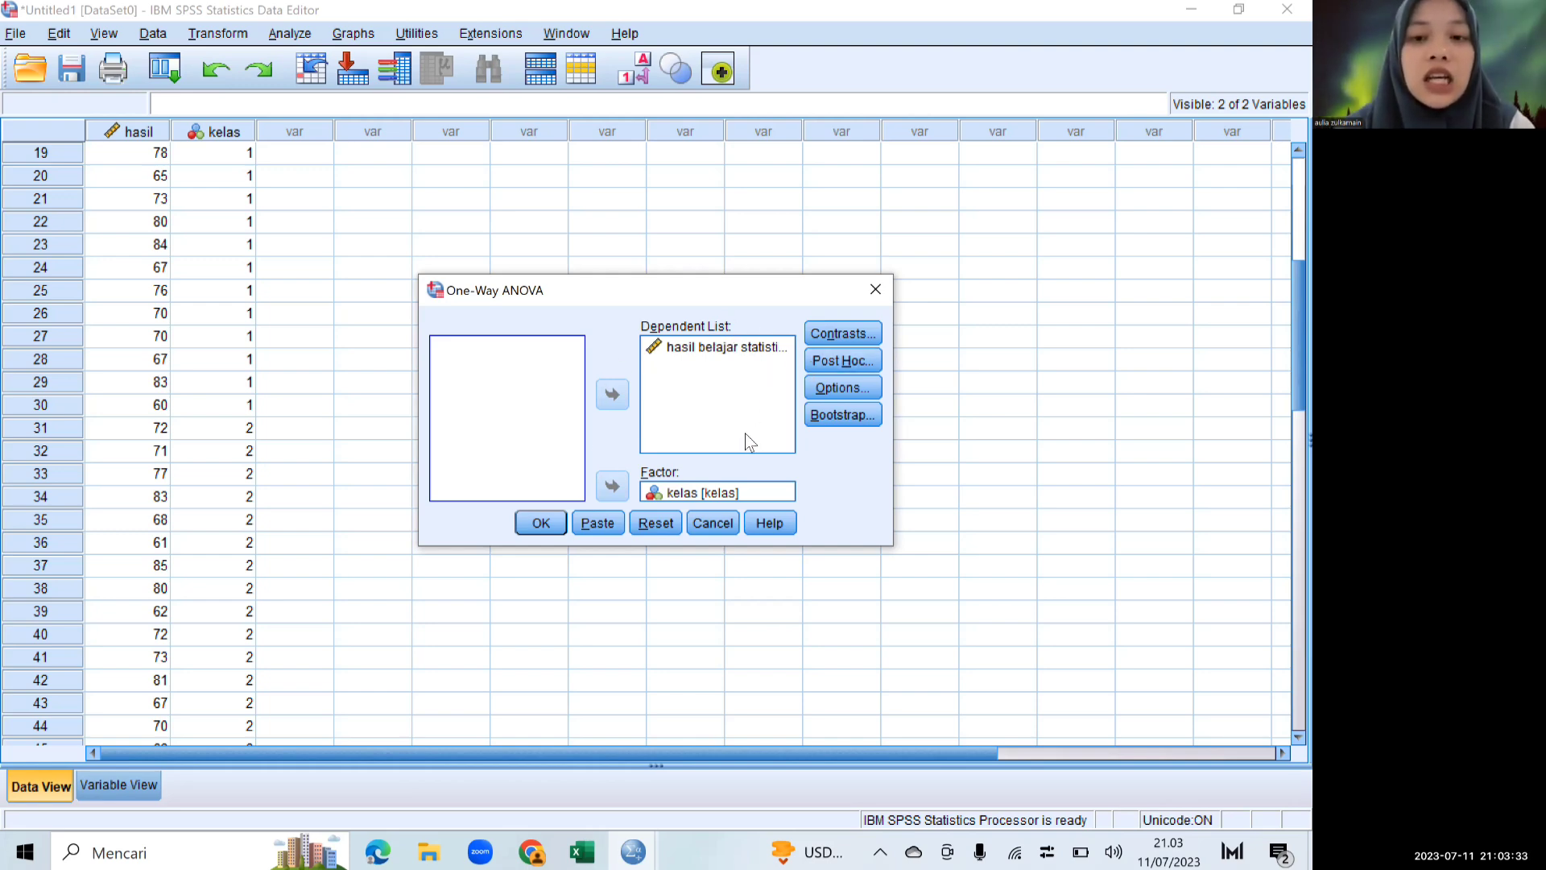
left_click(834, 389)
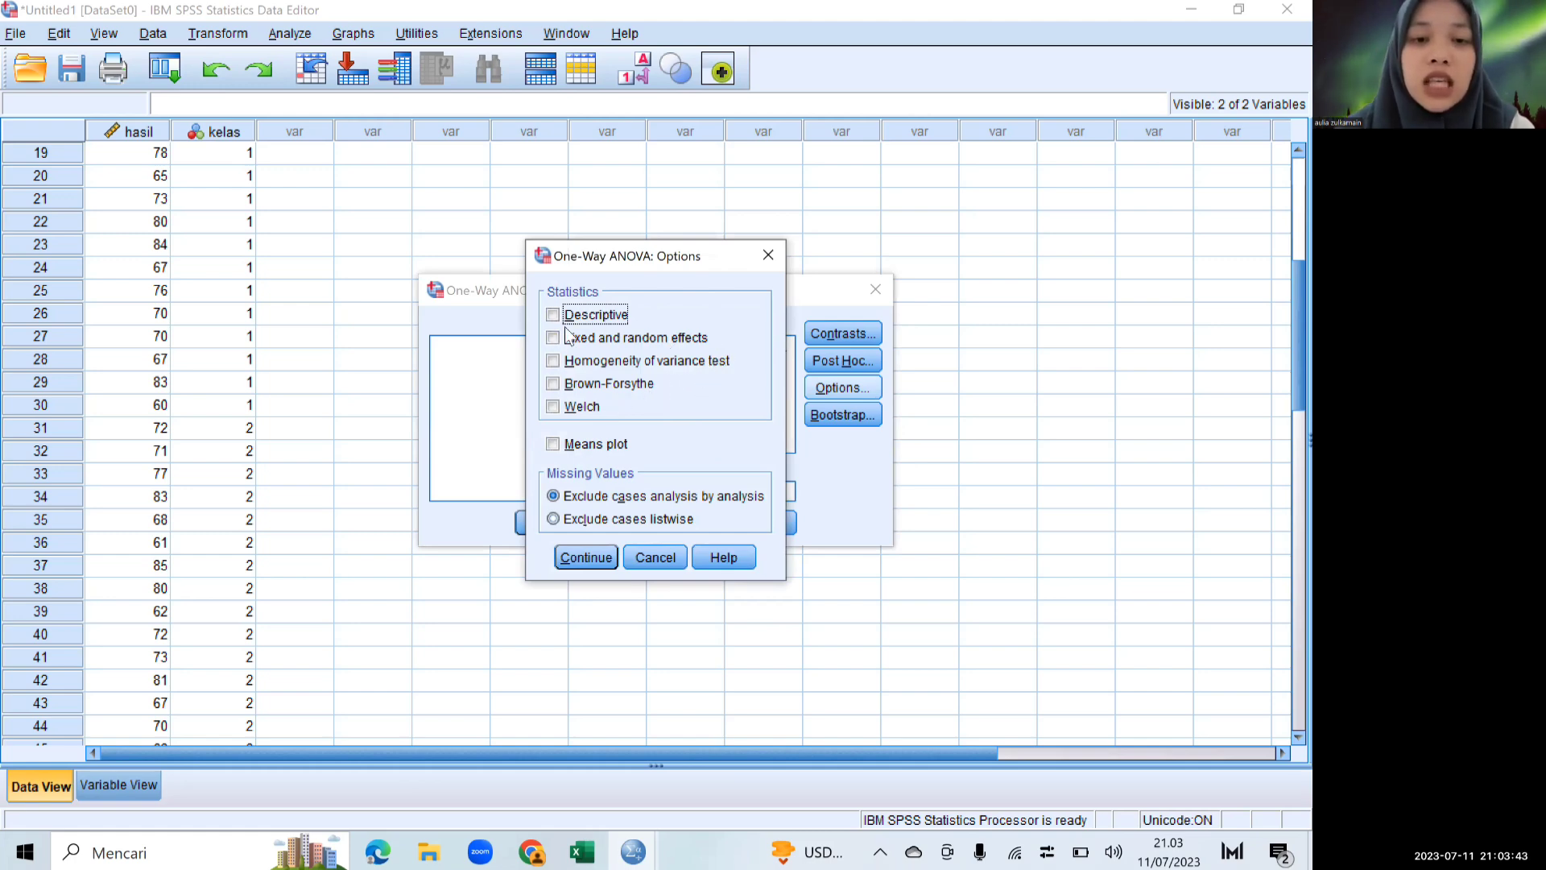
left_click(580, 364)
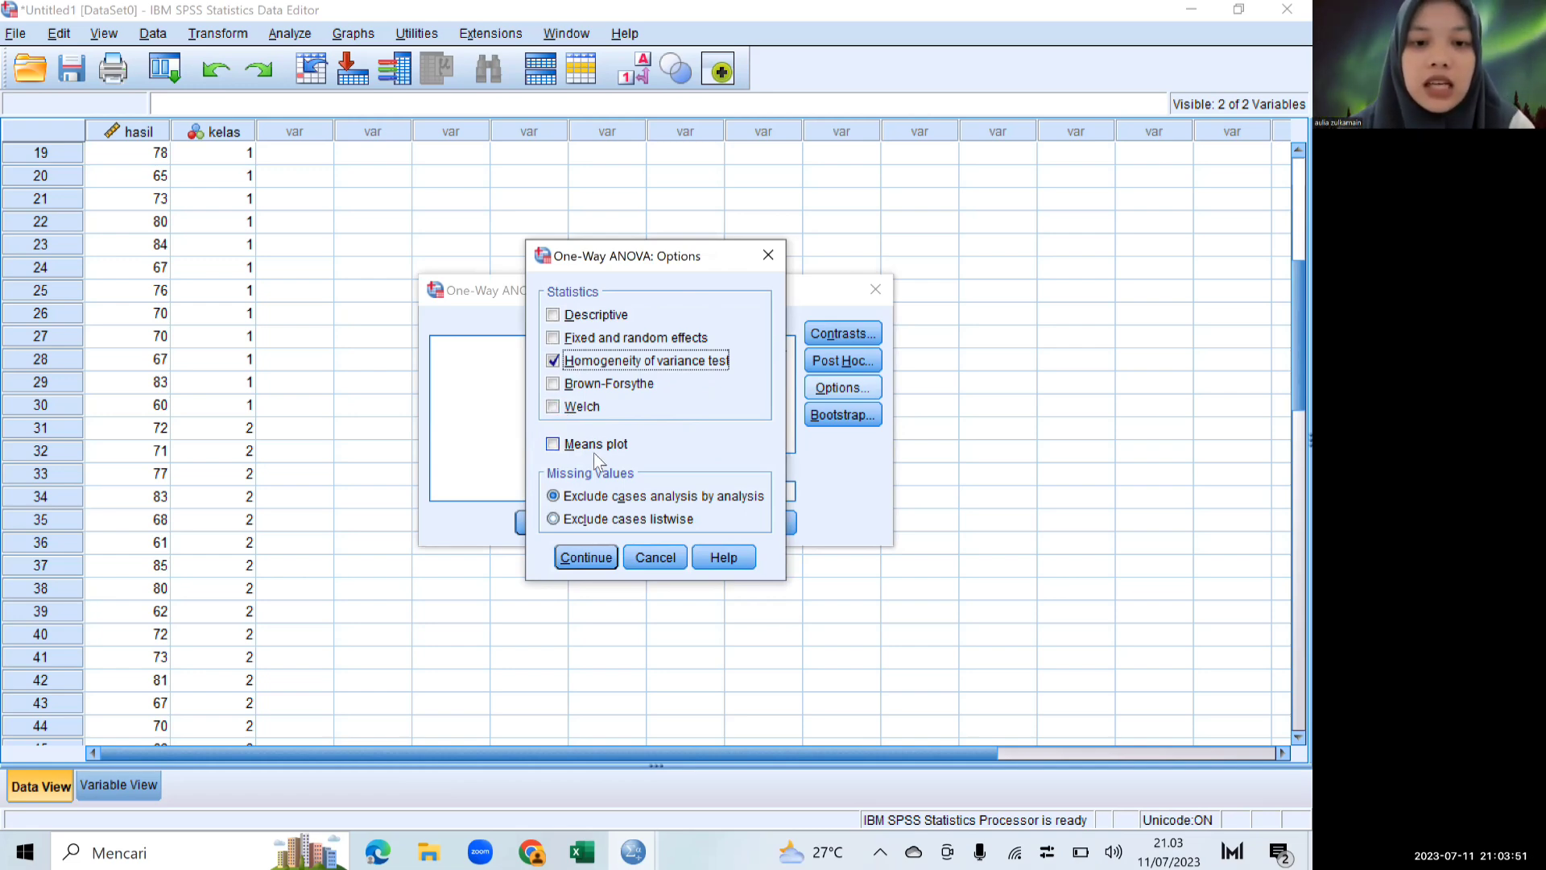
left_click(586, 557)
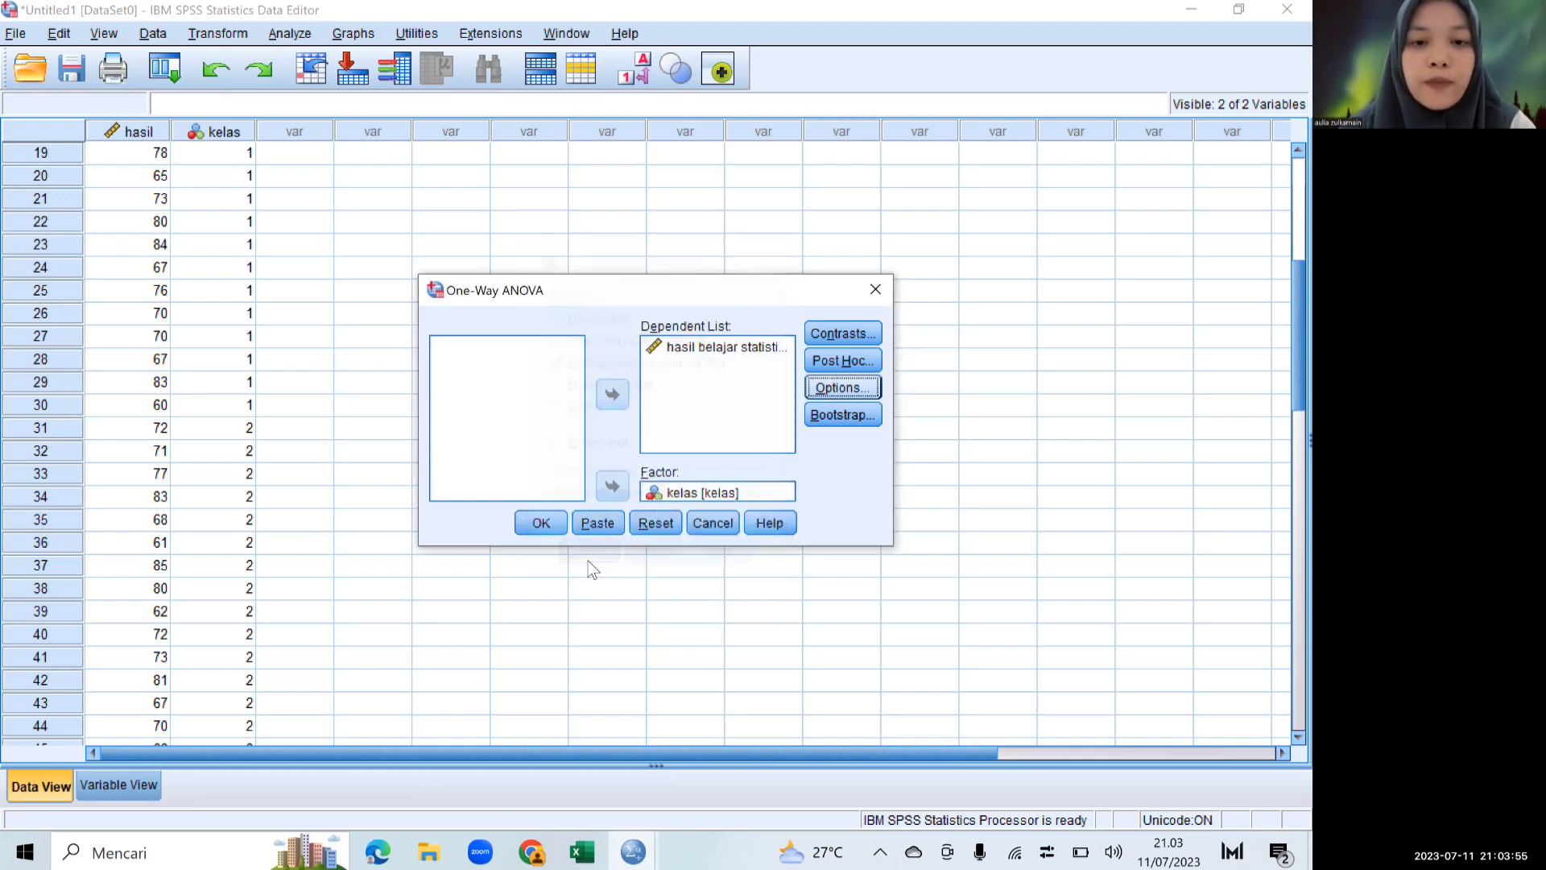
left_click(543, 523)
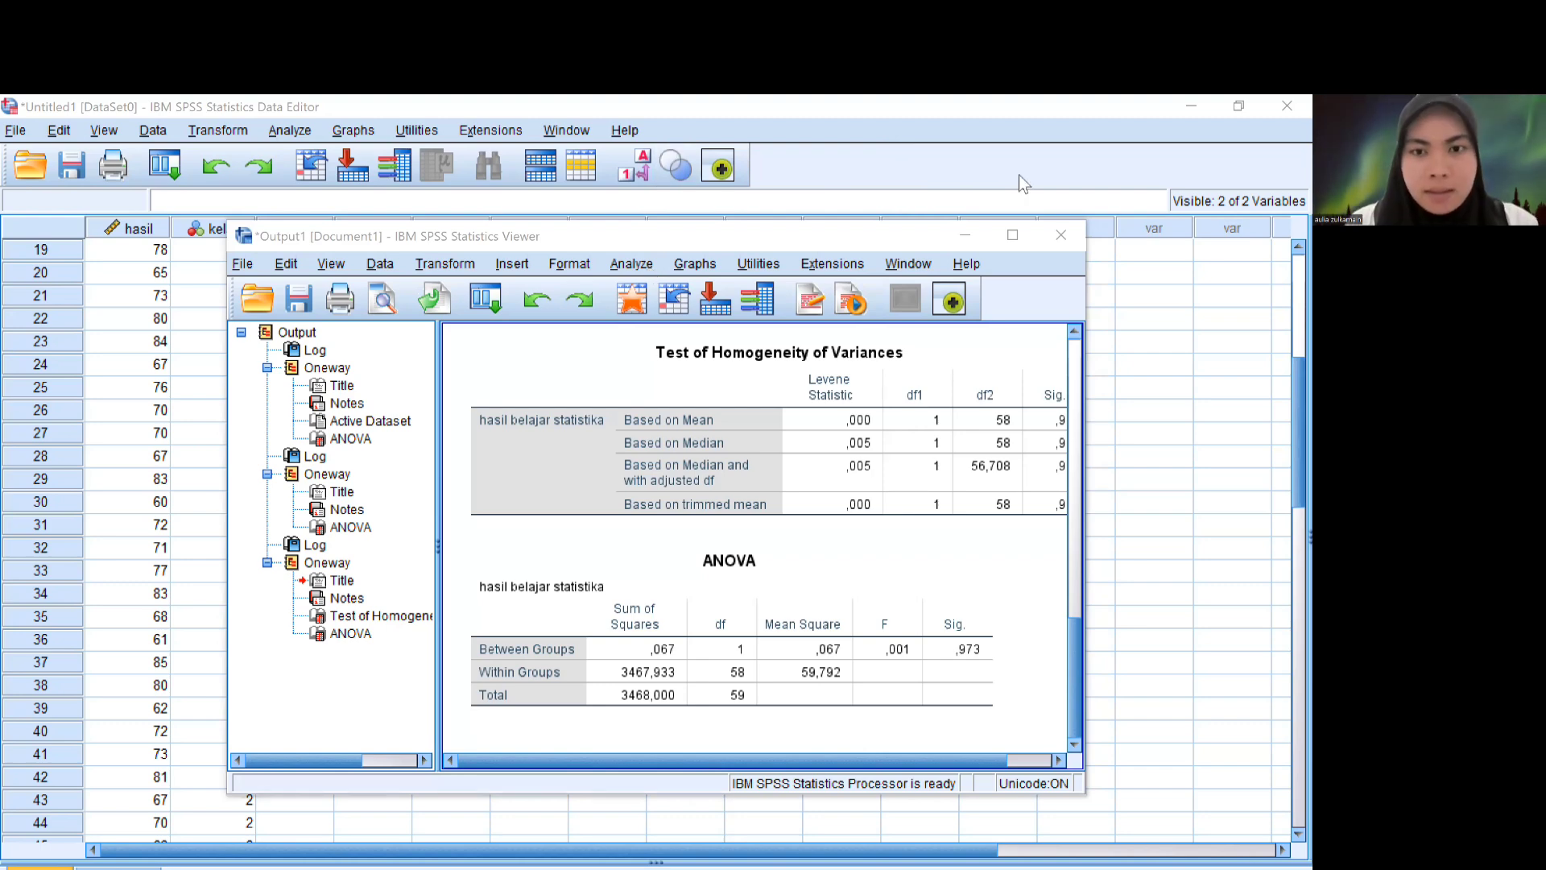
Step: Maximize the output window and examine the significance values in the Test of Homogeneity of Variances table
left_click(848, 494)
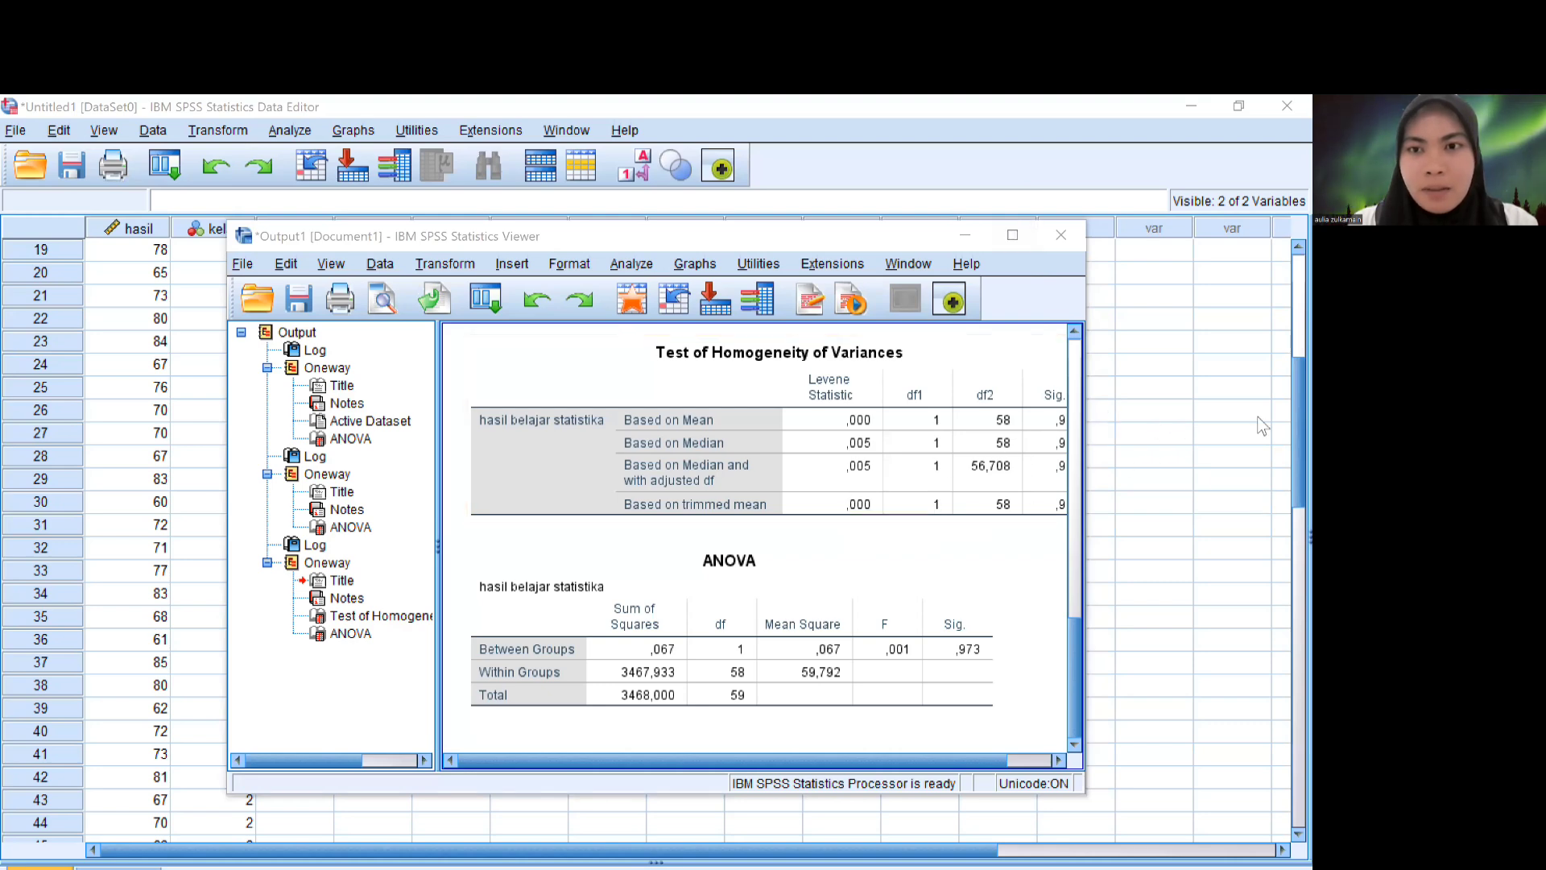
left_click(1012, 236)
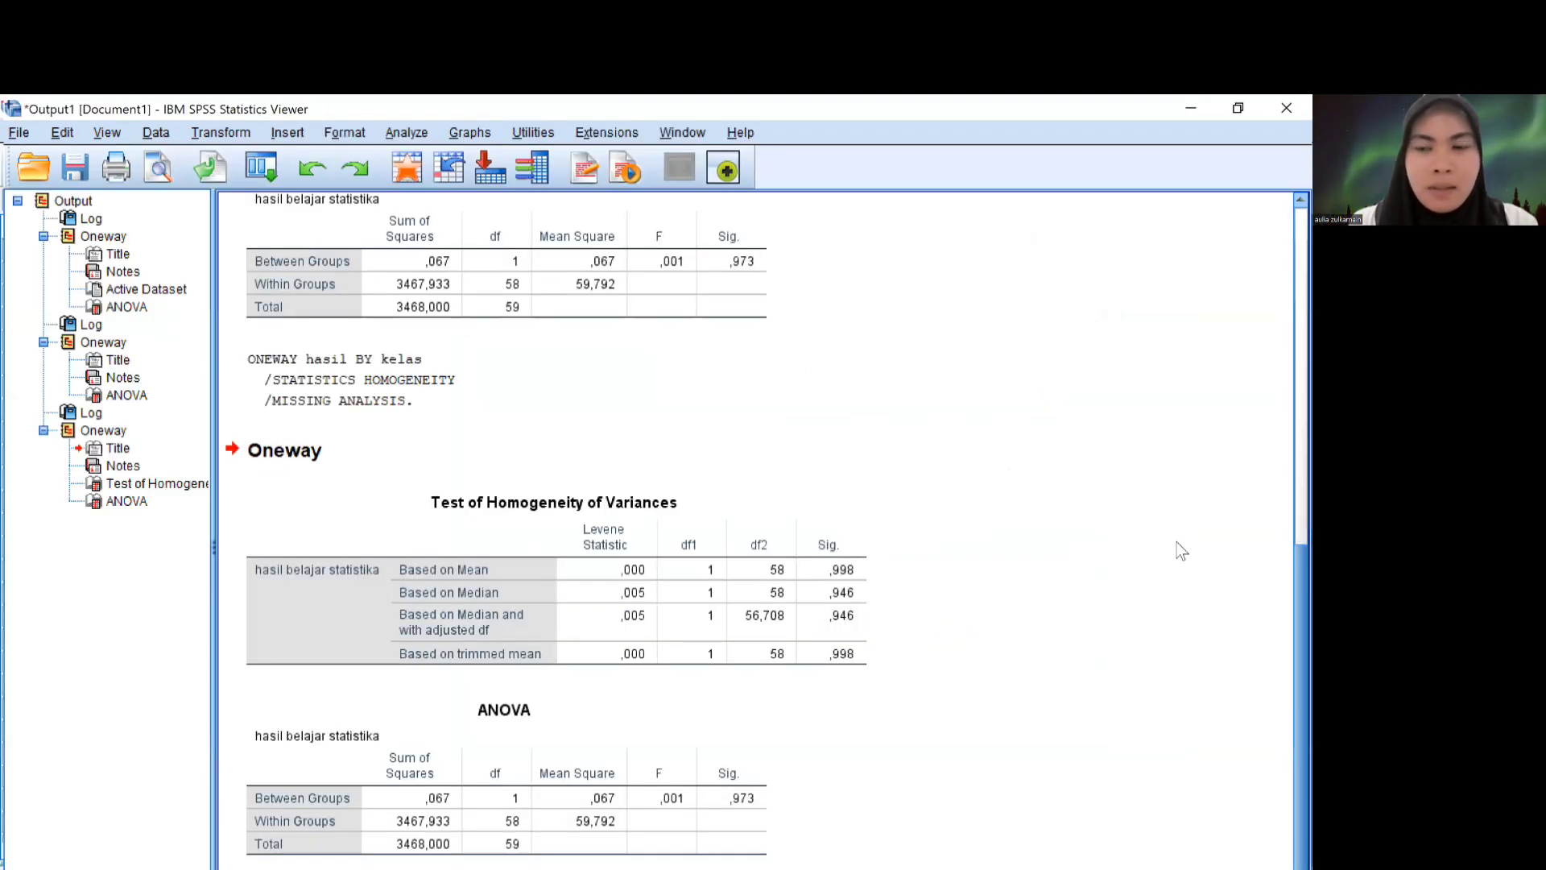
left_click(535, 294)
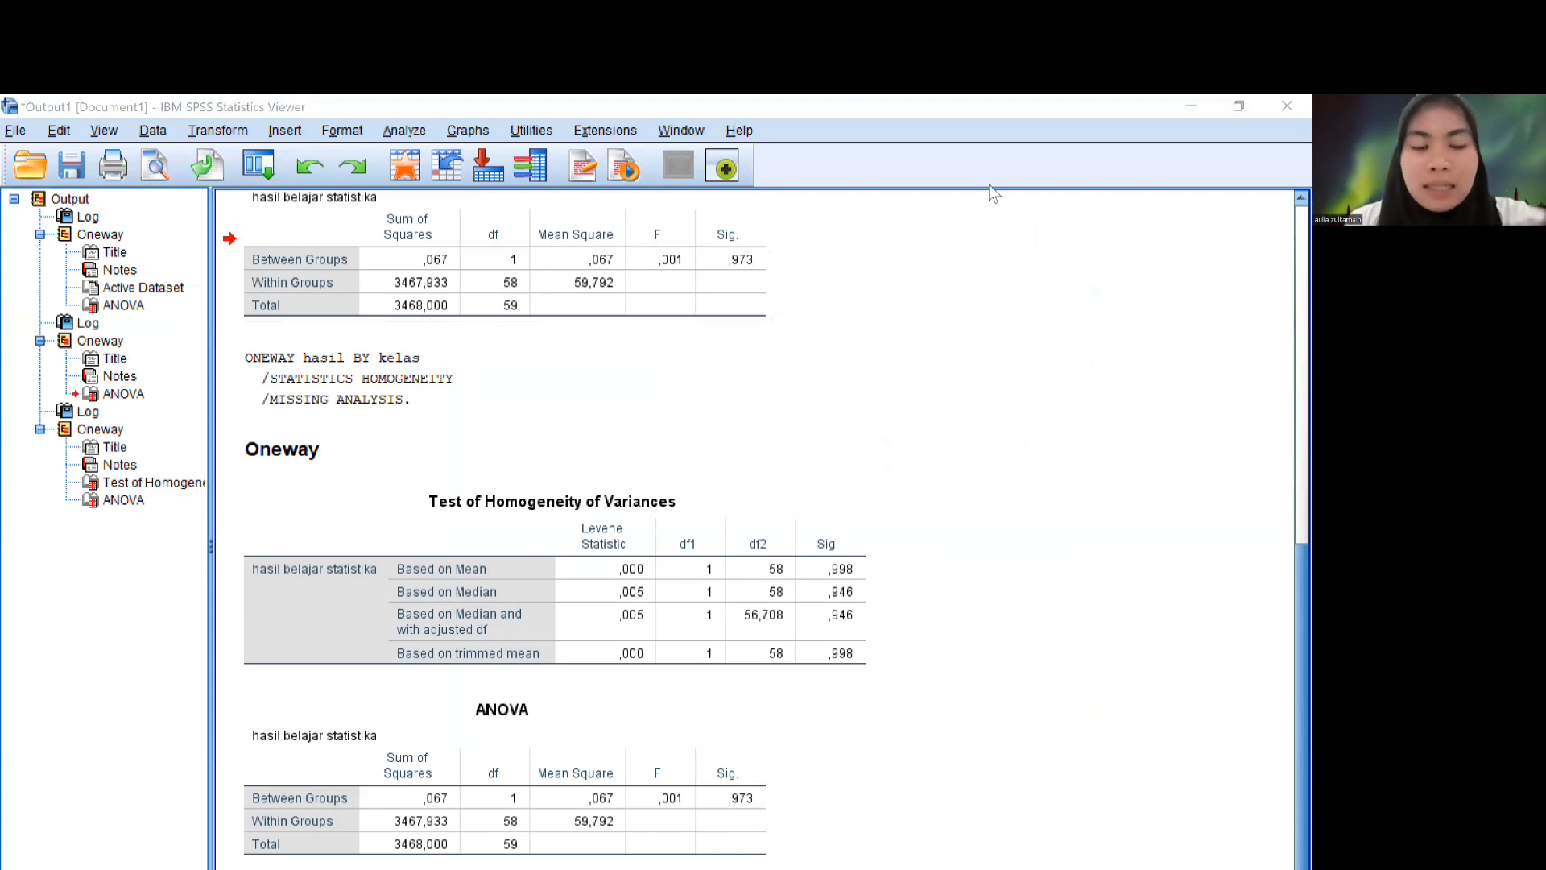